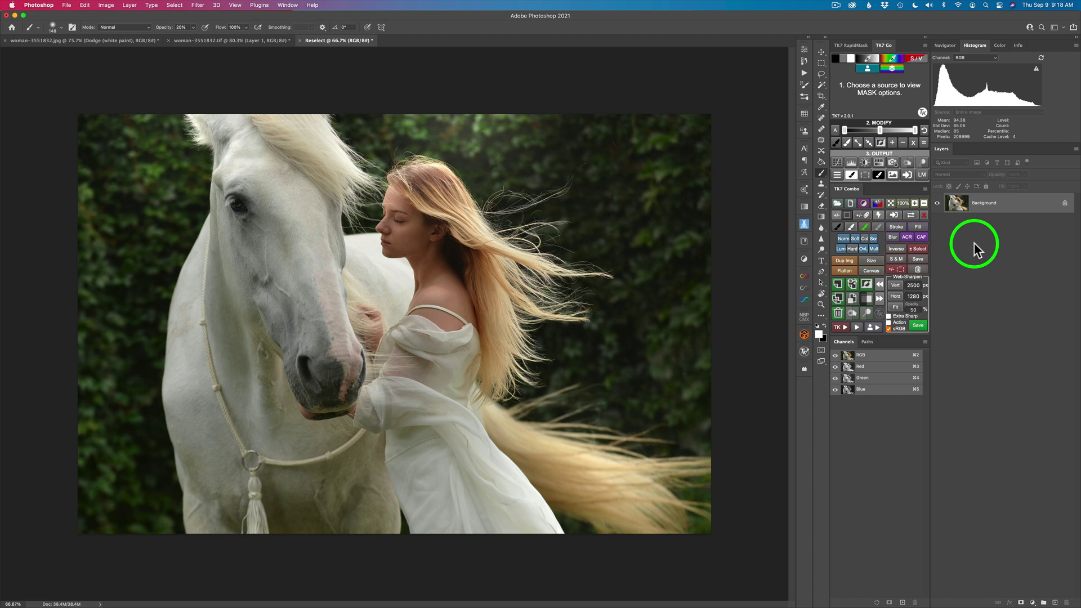
# - Add a Black & White adjustment layer above the background photo of the woman and horse
pyautogui.click(864, 204)
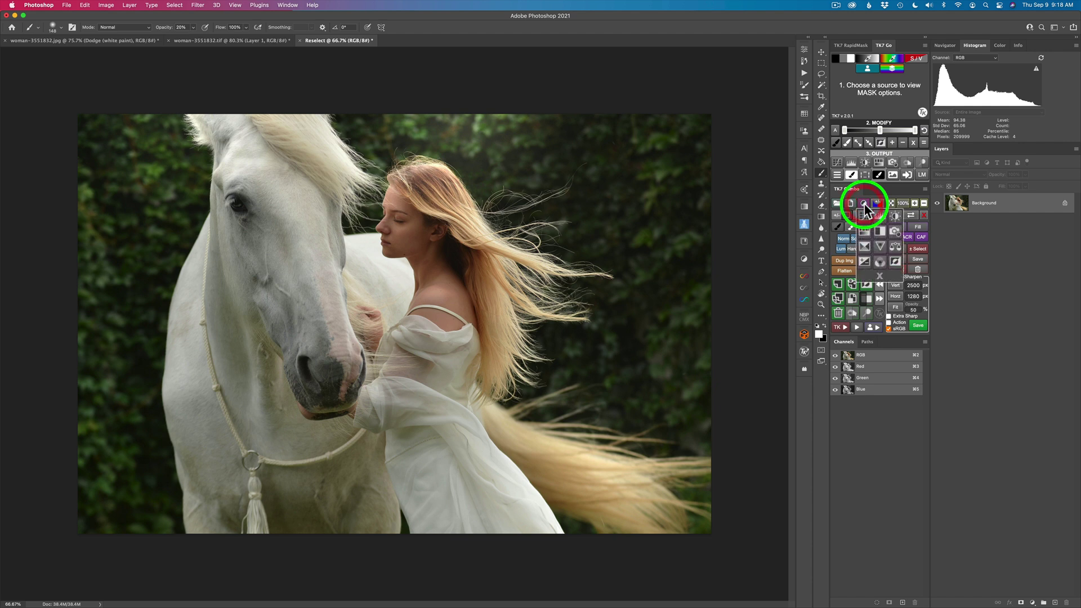
pyautogui.click(882, 230)
pyautogui.click(1032, 602)
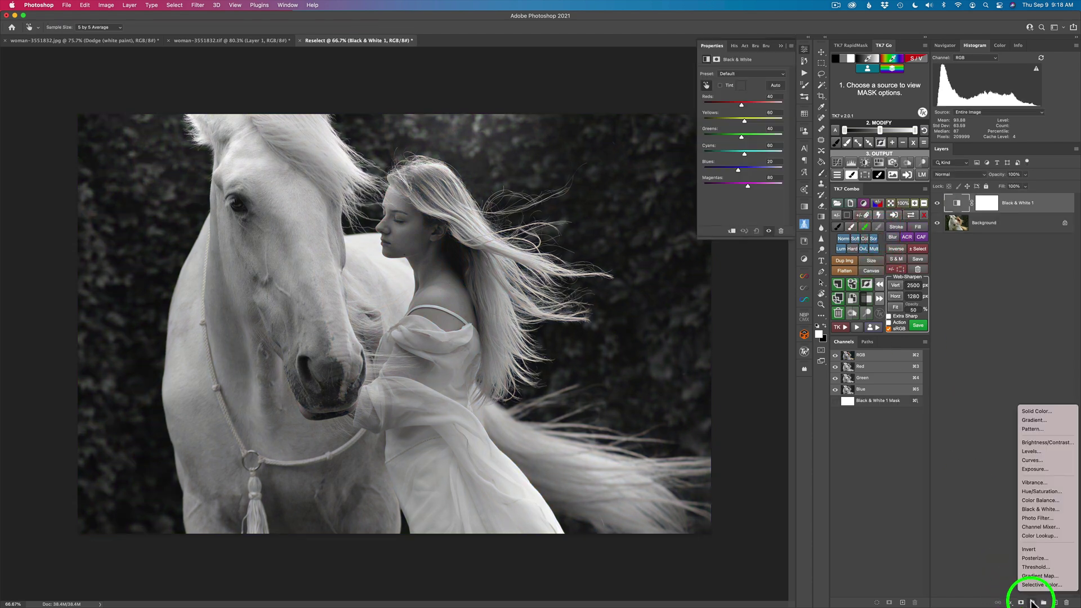
pyautogui.click(980, 499)
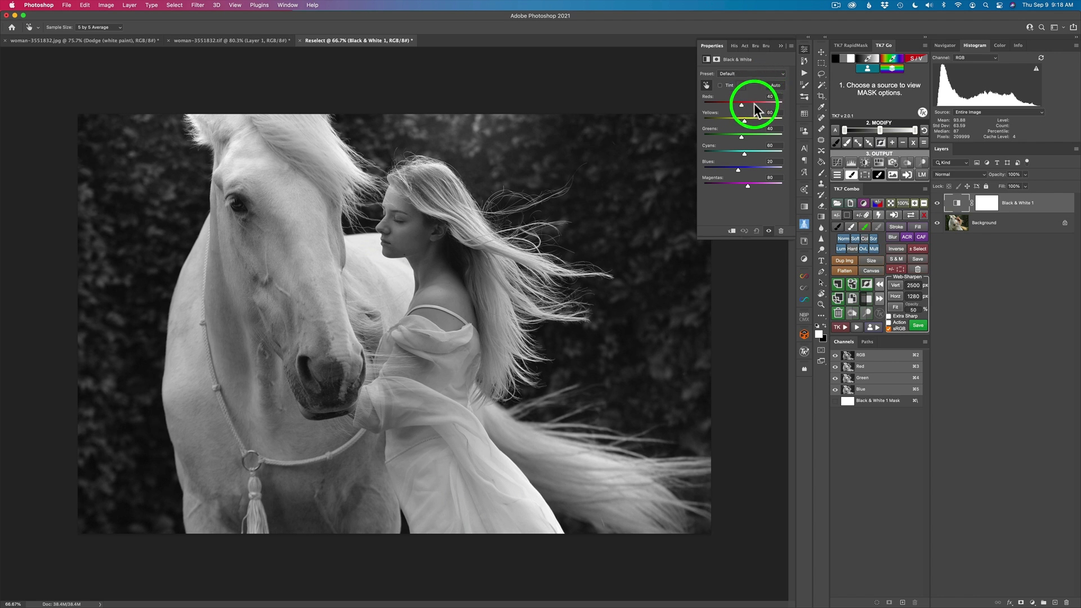
# - Set the Black & White adjustment's Reds to 51, Yellows to 75 and Greens to -21
pyautogui.moveTo(741, 103); pyautogui.dragTo(760, 104)
pyautogui.click(436, 167)
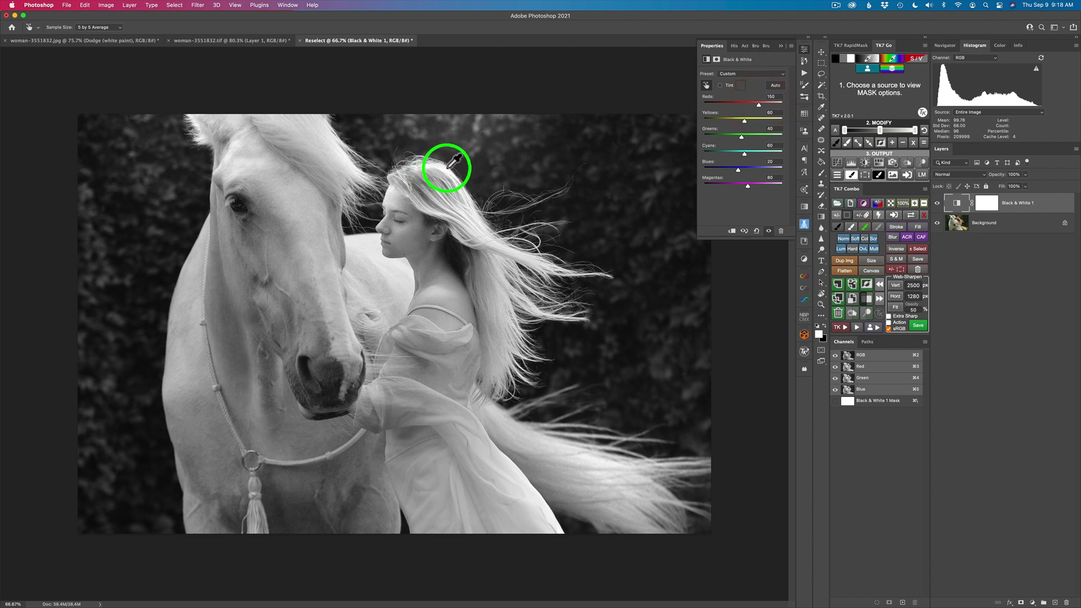
pyautogui.moveTo(759, 103)
pyautogui.mouseDown()
pyautogui.moveTo(741, 102)
pyautogui.moveTo(746, 120)
pyautogui.moveTo(760, 121)
pyautogui.mouseUp()
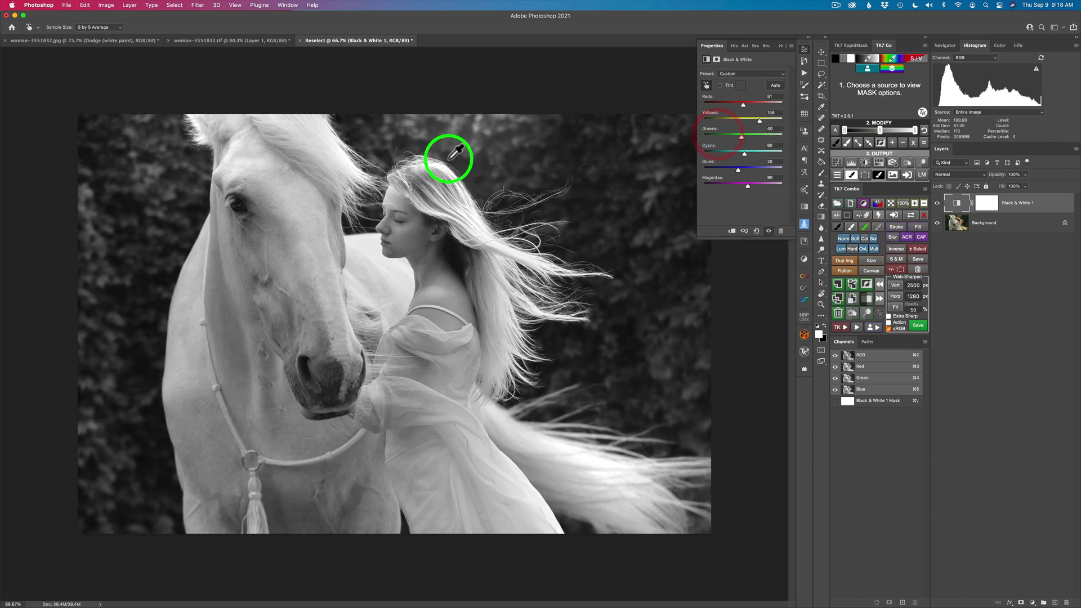
pyautogui.moveTo(759, 119); pyautogui.dragTo(771, 138)
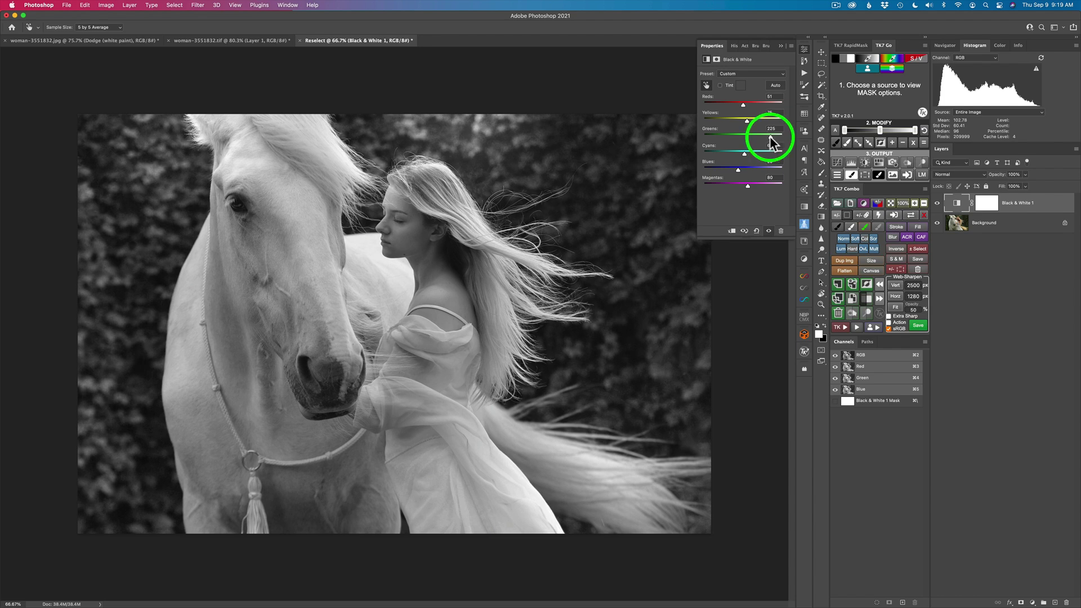
pyautogui.moveTo(770, 137); pyautogui.dragTo(732, 135)
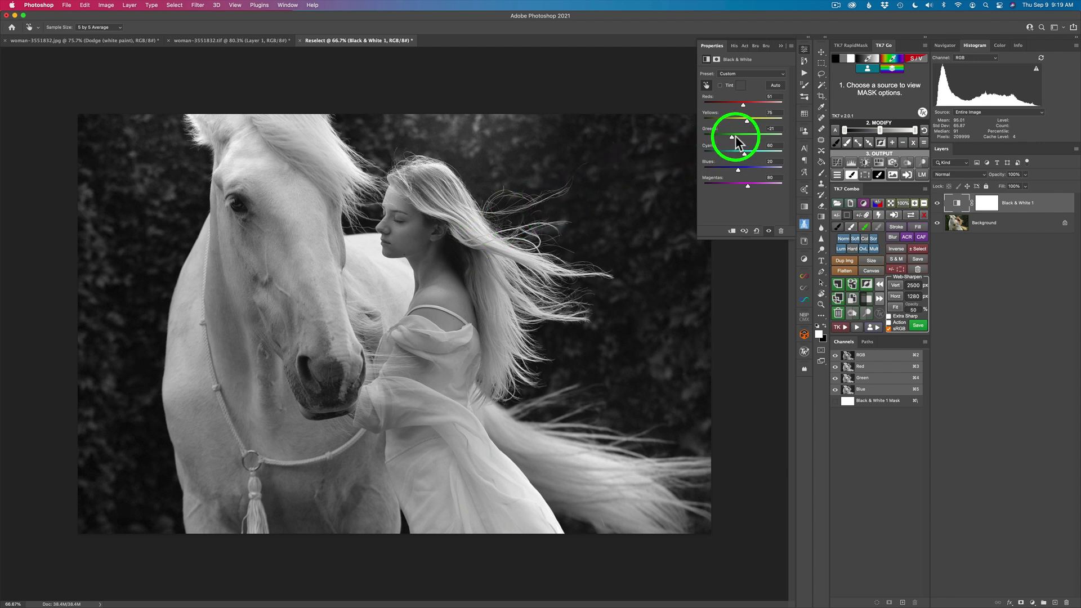
# - Fine-tune the remaining Black & White colour values and compare the result with the adjustment layer hidden
pyautogui.moveTo(732, 136); pyautogui.dragTo(740, 169)
pyautogui.moveTo(749, 186); pyautogui.dragTo(749, 186)
pyautogui.click(806, 52)
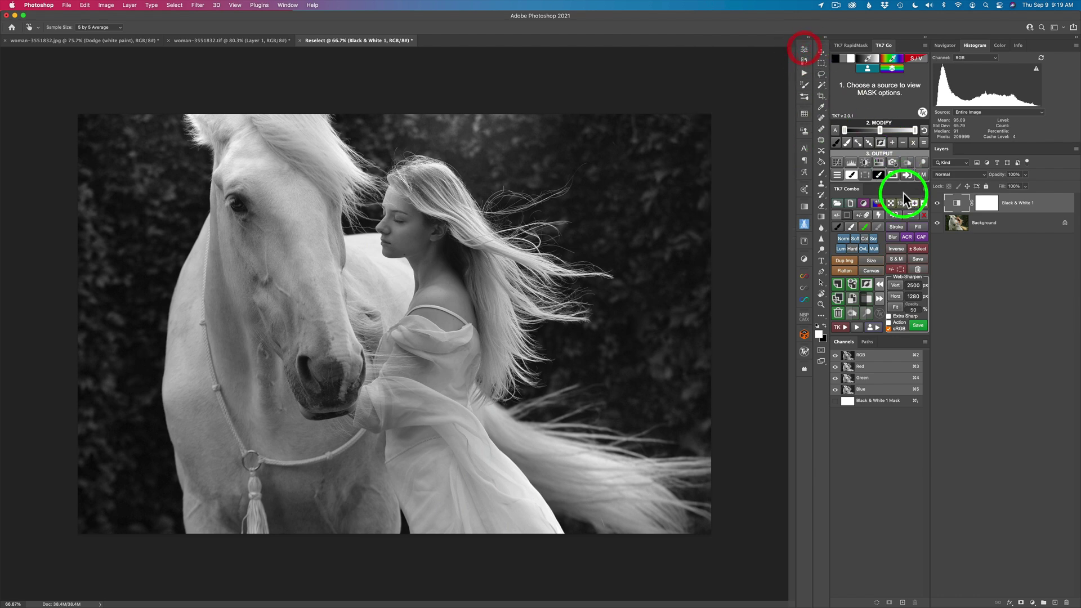
pyautogui.click(937, 204)
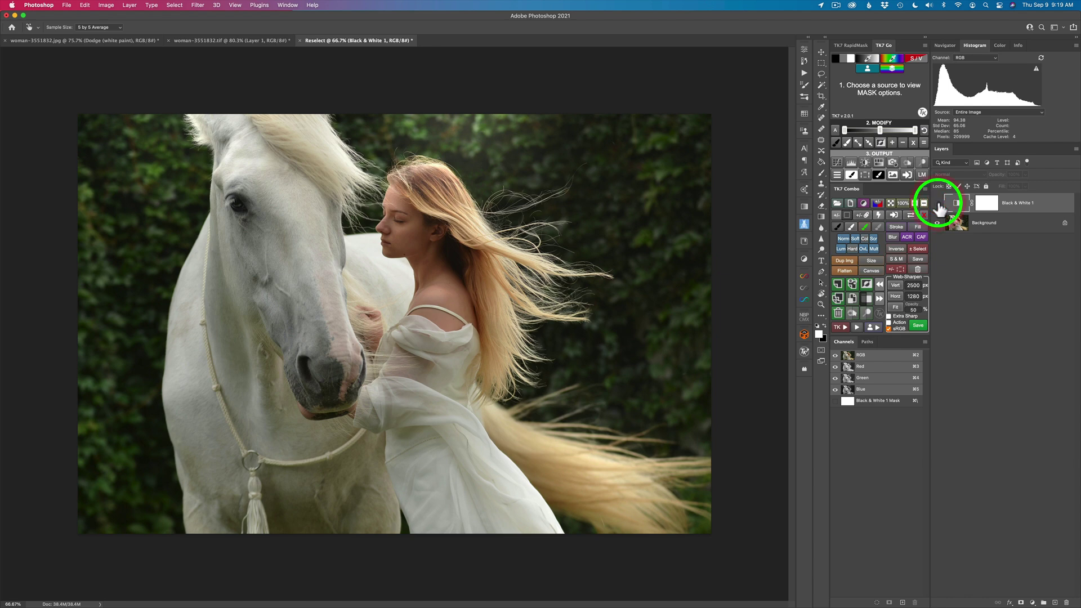
pyautogui.click(938, 204)
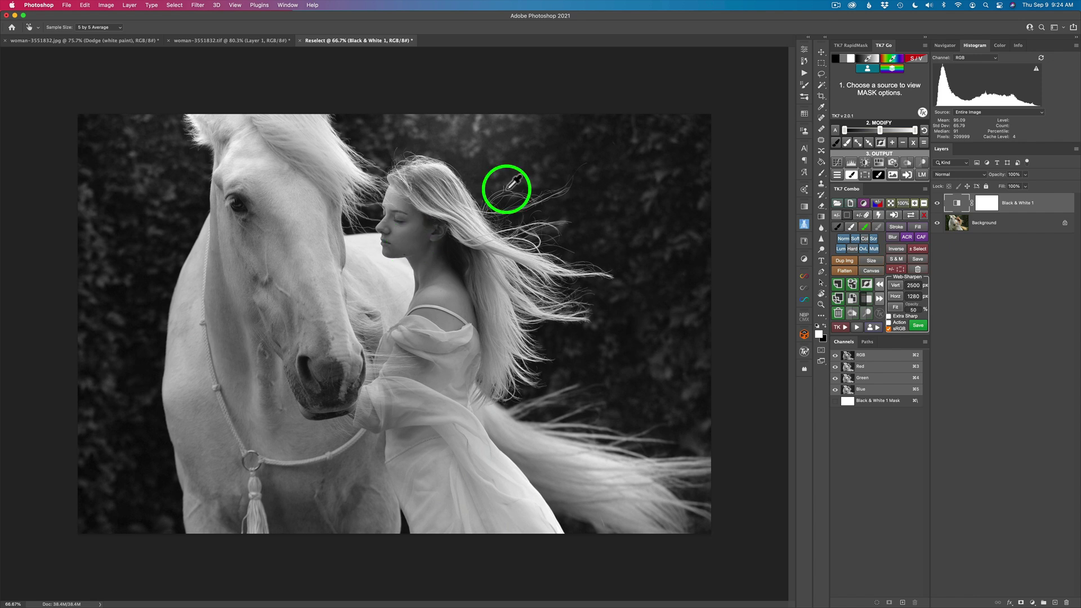
# - Create a luminosity mask from the midtone sampled on the woman's face and output it as an Overlay dodge layer
pyautogui.click(870, 58)
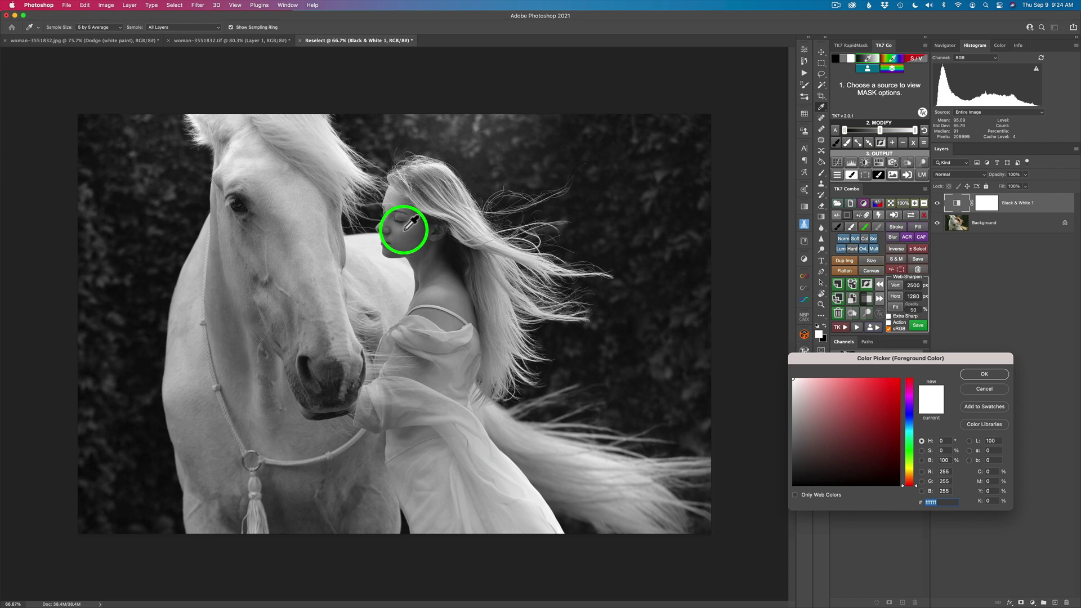
pyautogui.click(406, 230)
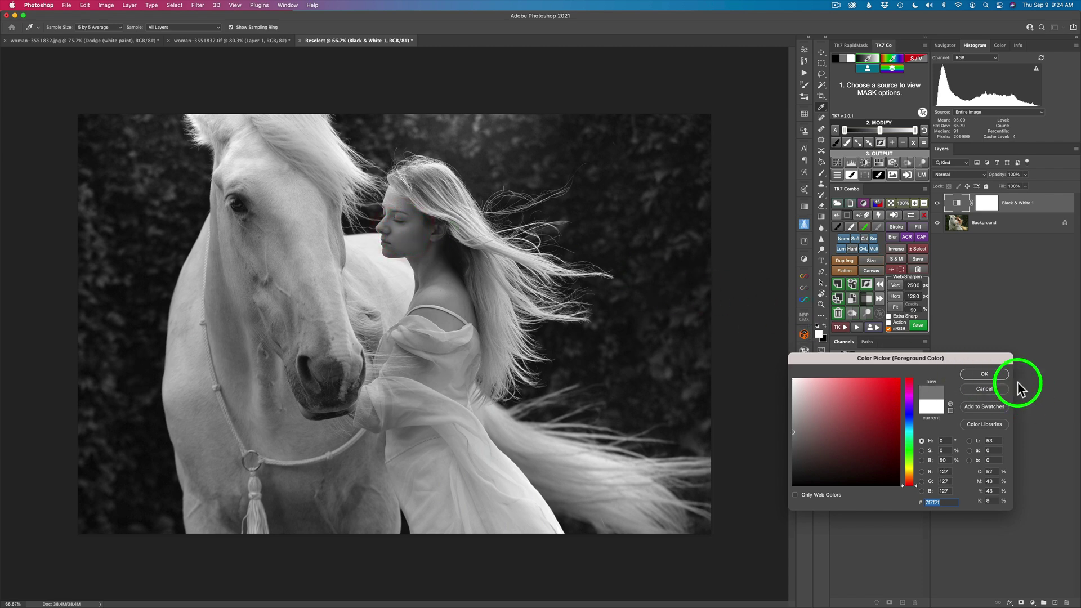
pyautogui.click(986, 374)
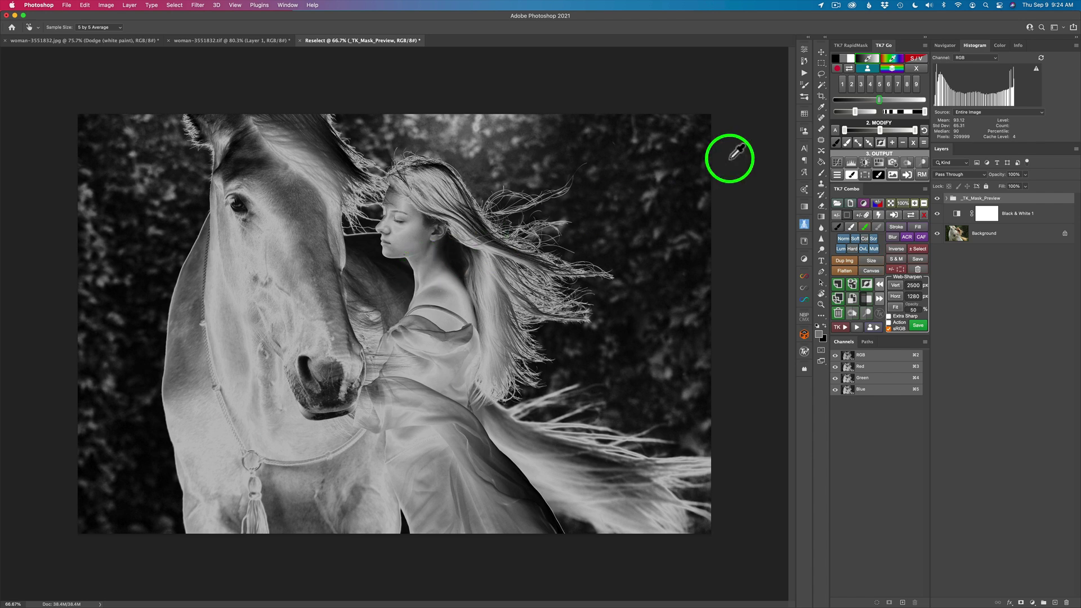
pyautogui.click(922, 165)
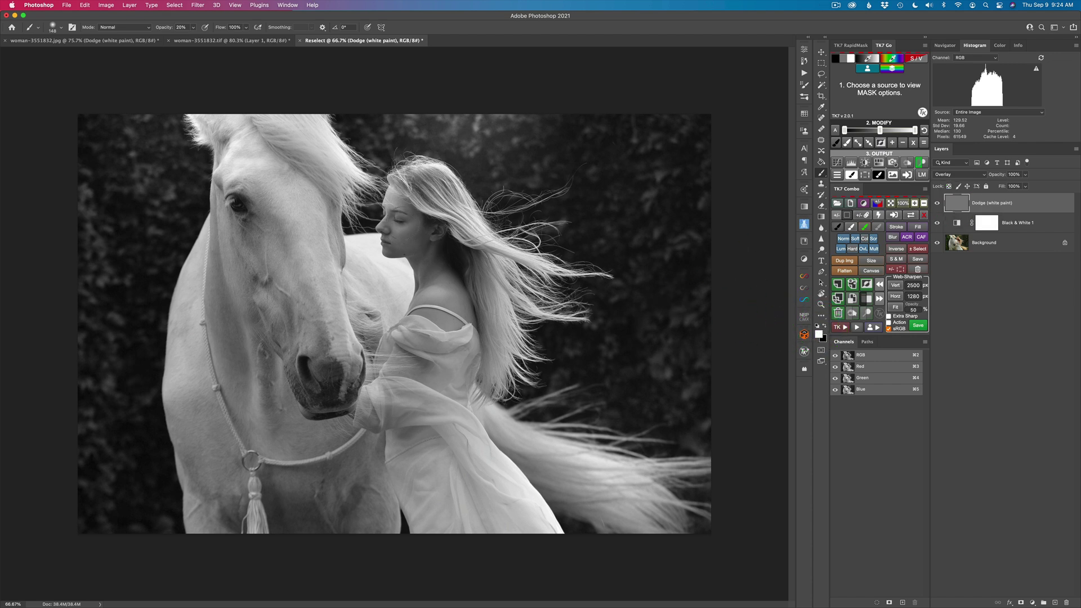
# - Lighten the woman's face and shoulder with white paint on the dodge layer, reducing the brush opacity to 10%
pyautogui.moveTo(405, 214); pyautogui.dragTo(402, 217)
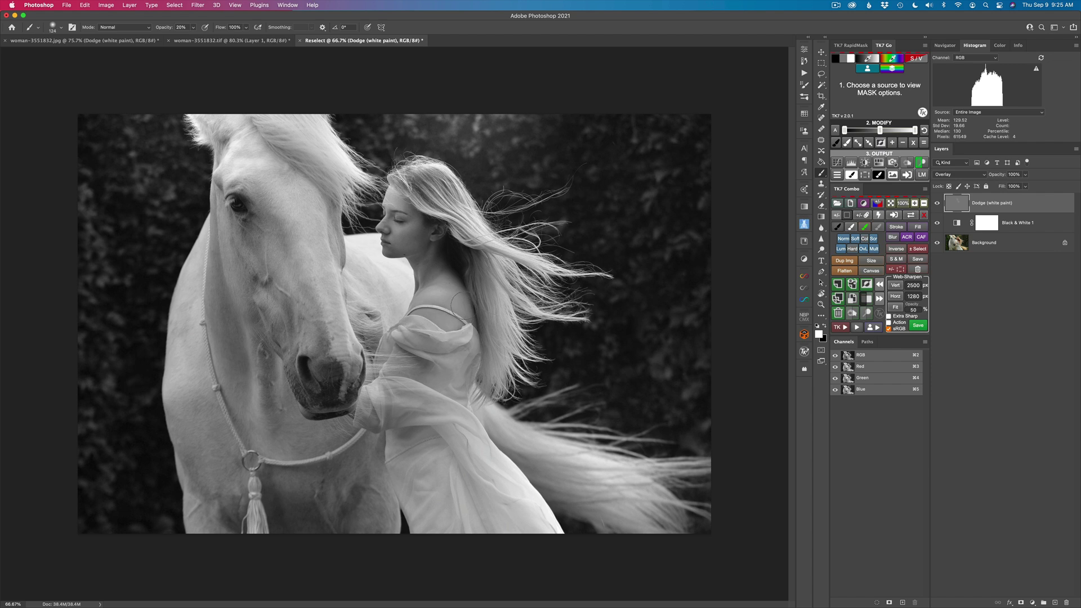
pyautogui.click(457, 299)
pyautogui.press('1')
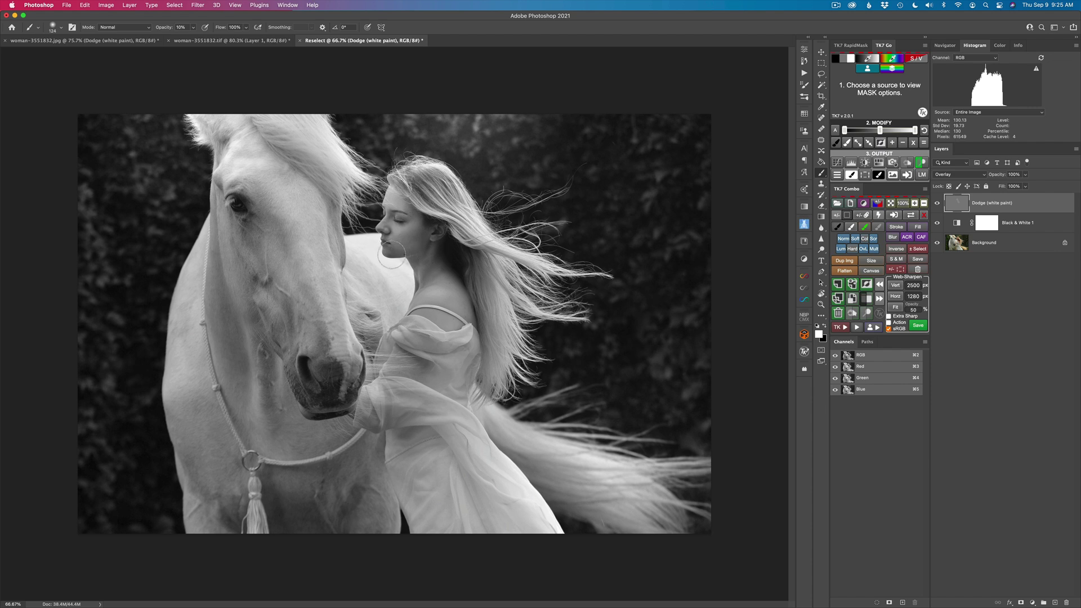
pyautogui.click(418, 247)
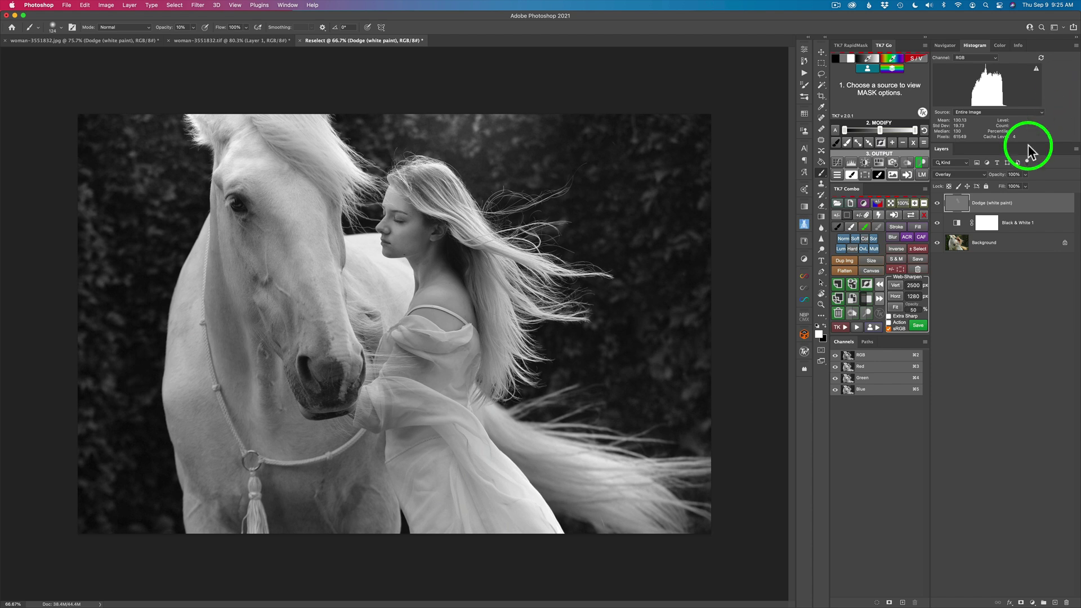
# - Switch the dodge layer off and on to compare the image before and after dodging
pyautogui.click(937, 204)
pyautogui.click(937, 204)
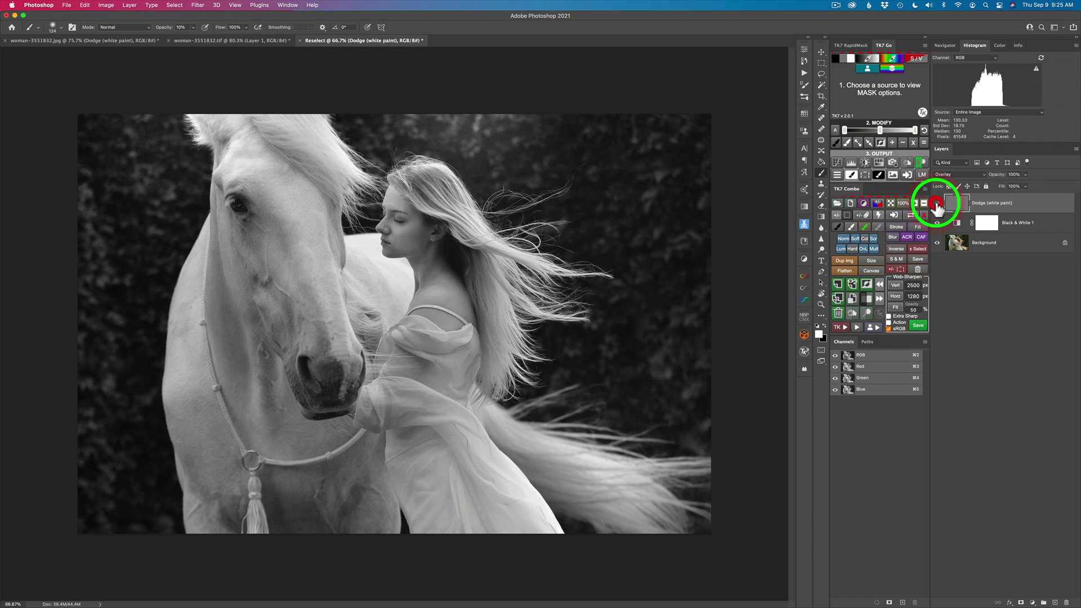
pyautogui.click(937, 204)
pyautogui.click(937, 204)
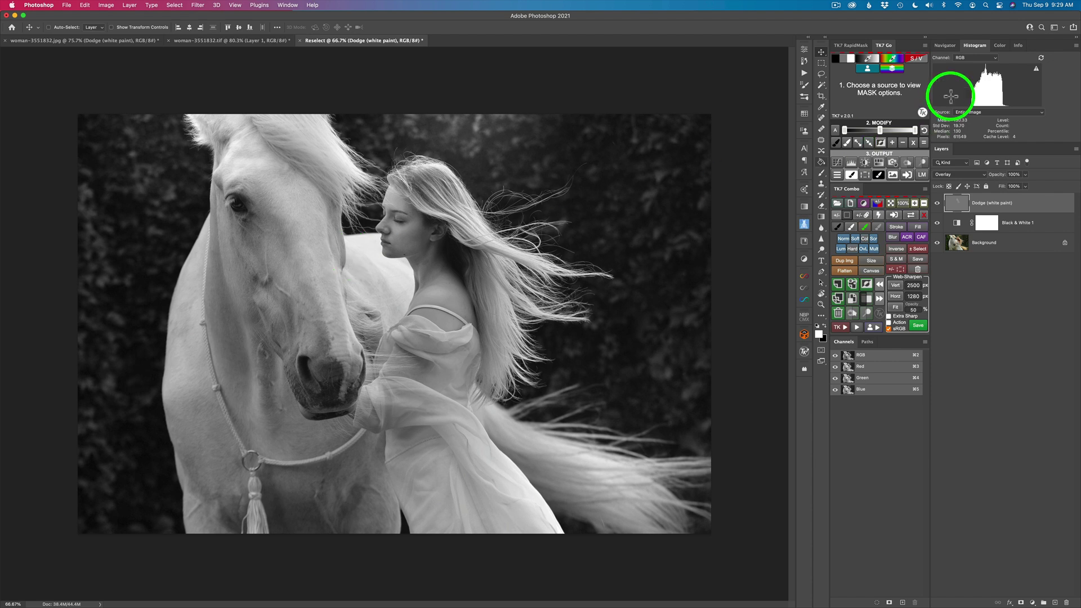
# - Create a luminosity mask from the bright tone on the horse's back and output it as a Soft Light burn layer
pyautogui.click(871, 56)
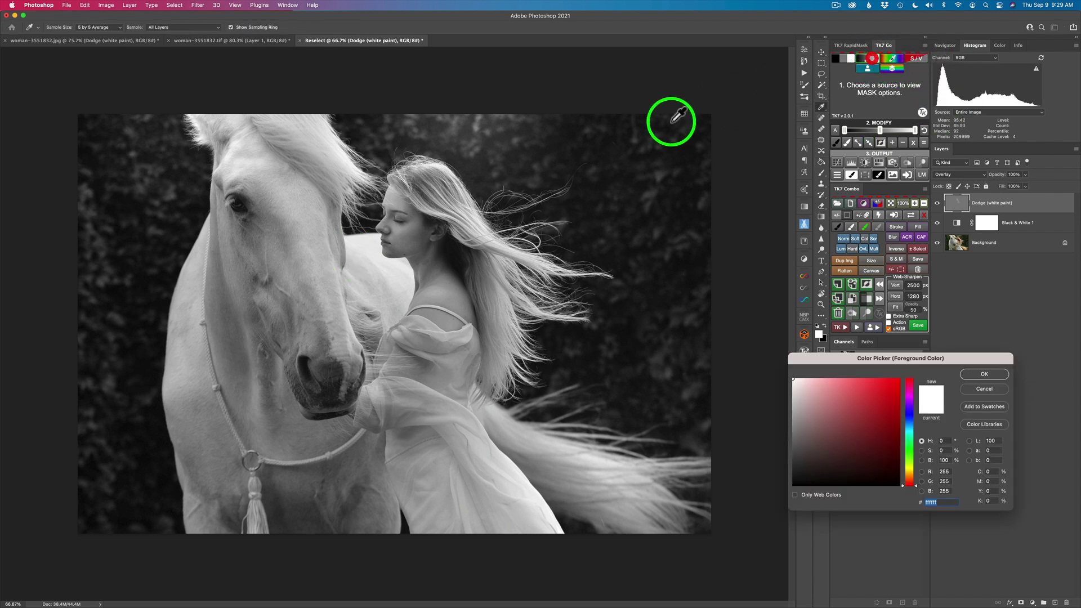
pyautogui.click(398, 263)
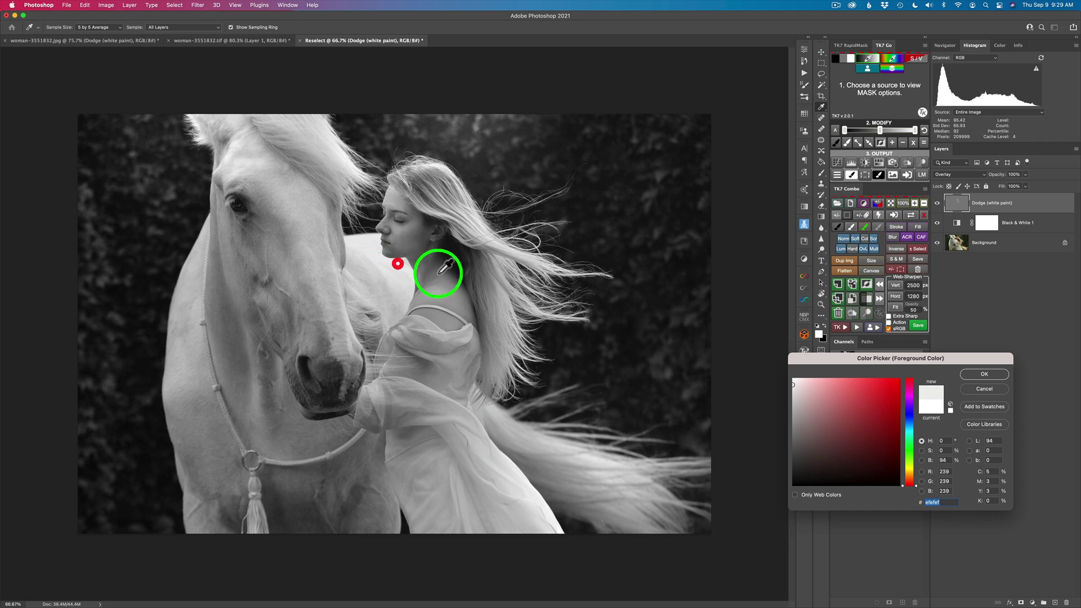
pyautogui.click(989, 374)
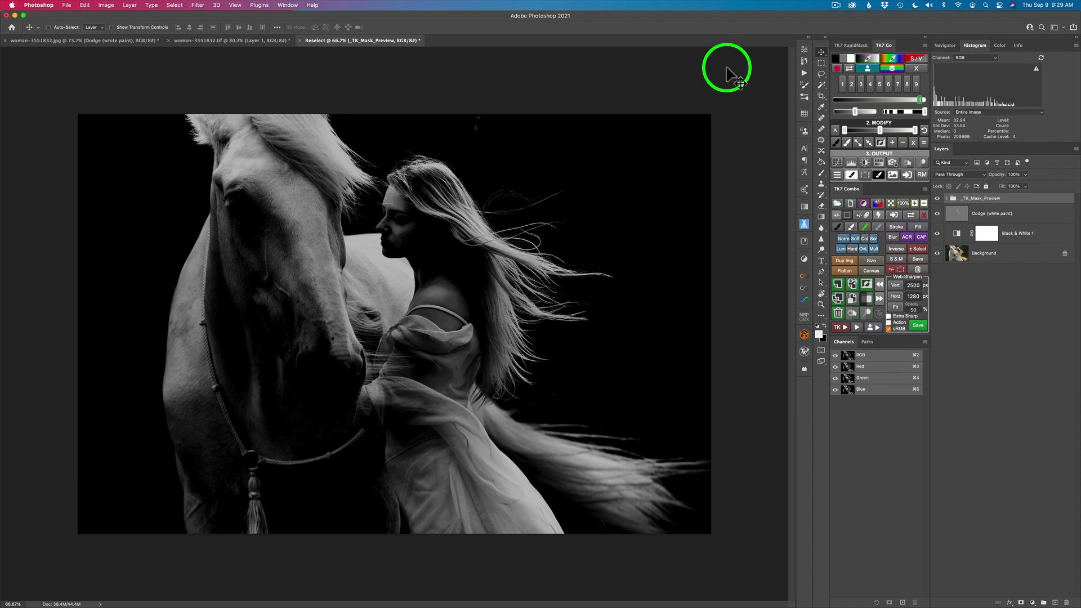
pyautogui.click(907, 164)
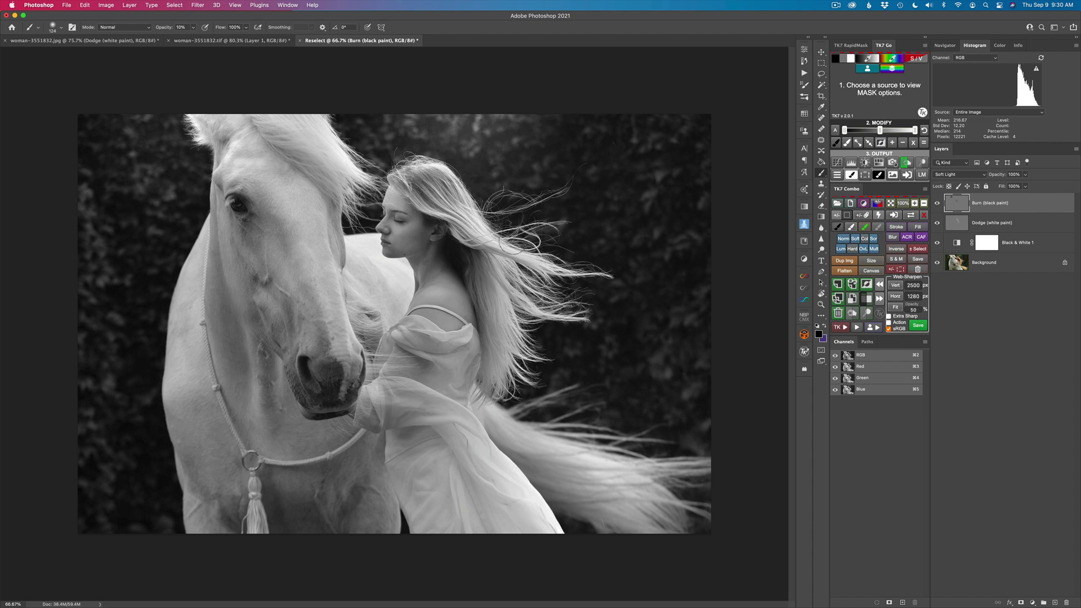
# - Switch the burn layer off and on repeatedly to compare the highlights before and after burning
pyautogui.click(937, 204)
pyautogui.click(938, 204)
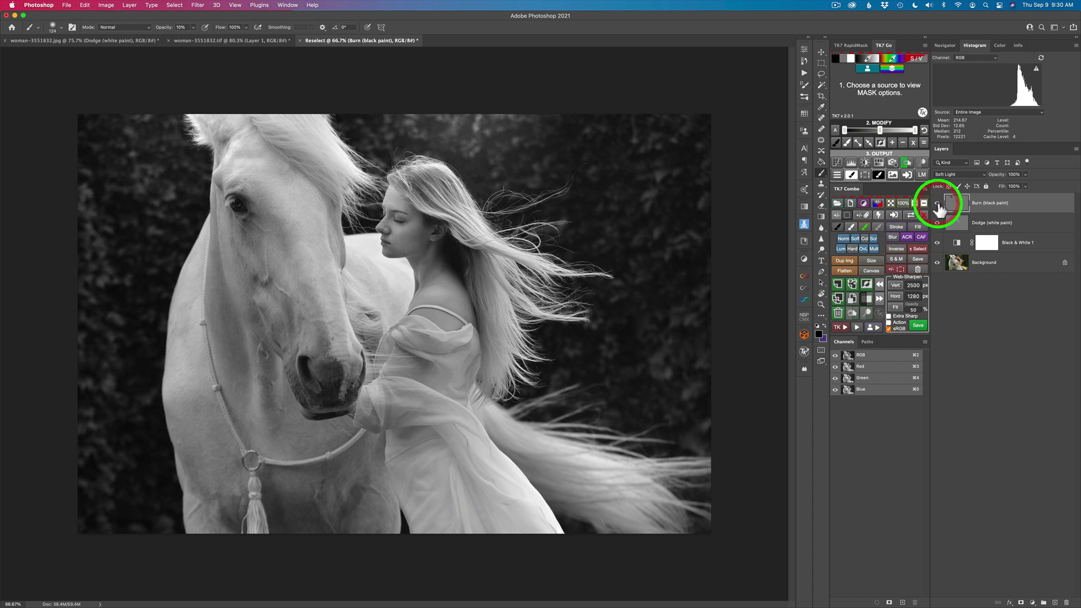
pyautogui.click(938, 204)
pyautogui.click(937, 204)
pyautogui.click(937, 204)
pyautogui.click(938, 204)
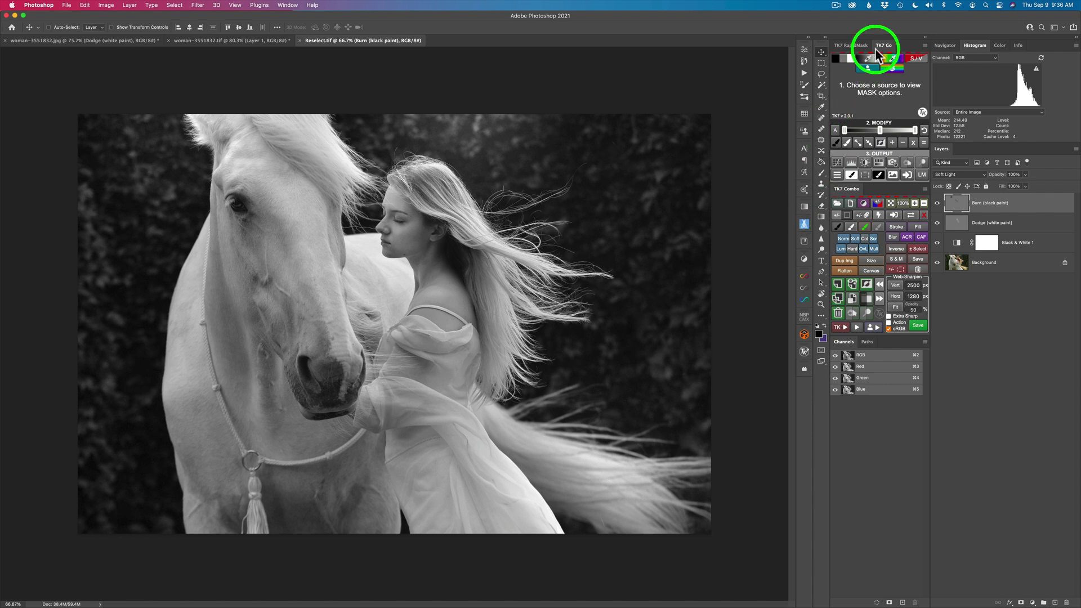
# - Create a luminosity mask from the dark tone sampled in the background foliage and output it as a second Soft Light burn layer
pyautogui.click(868, 58)
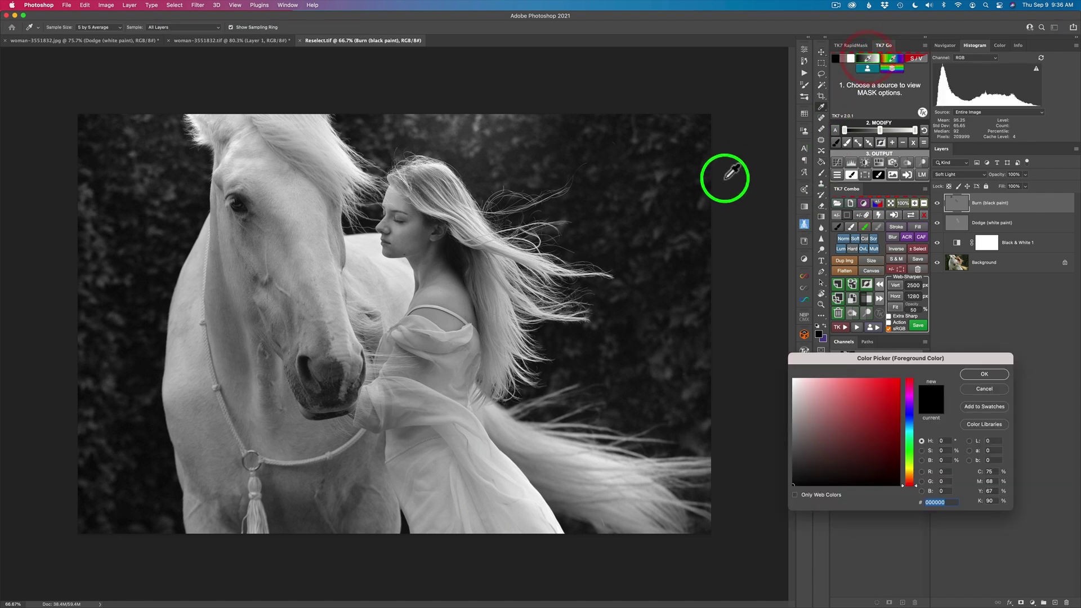
pyautogui.click(660, 175)
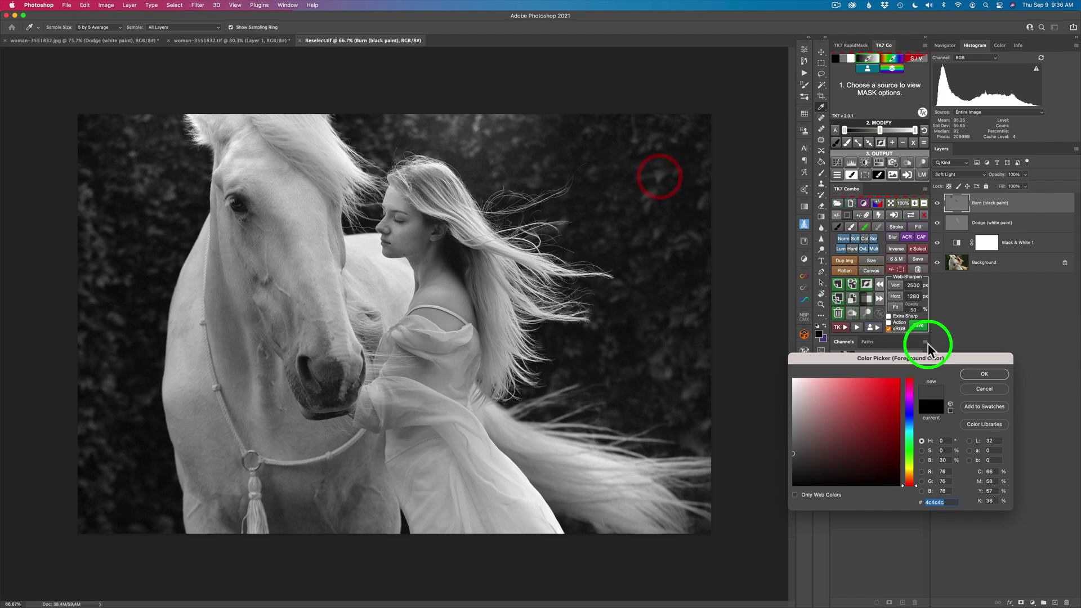
pyautogui.click(983, 375)
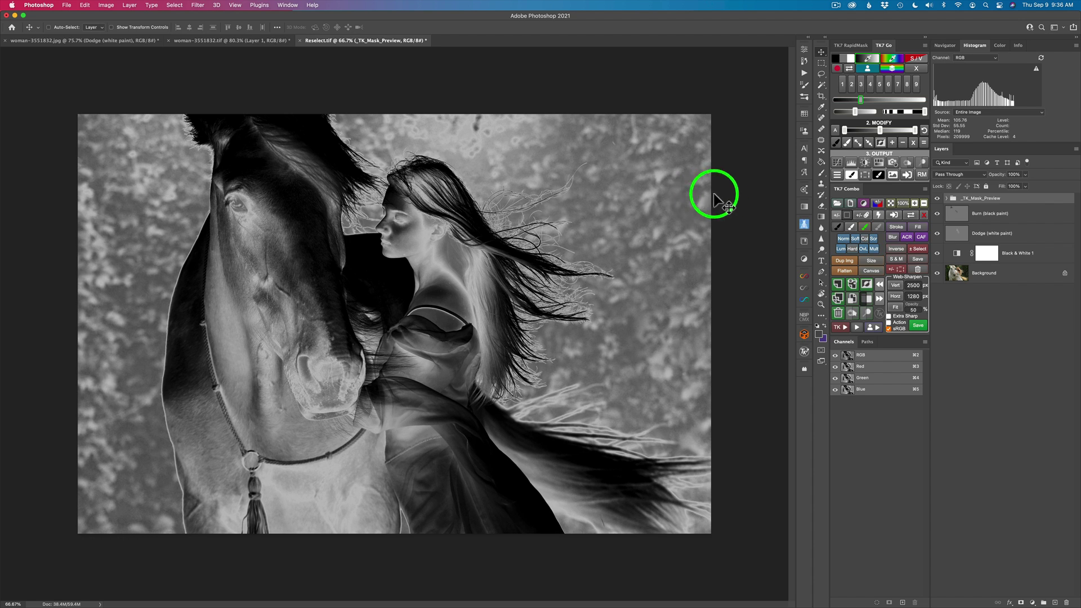
pyautogui.click(906, 162)
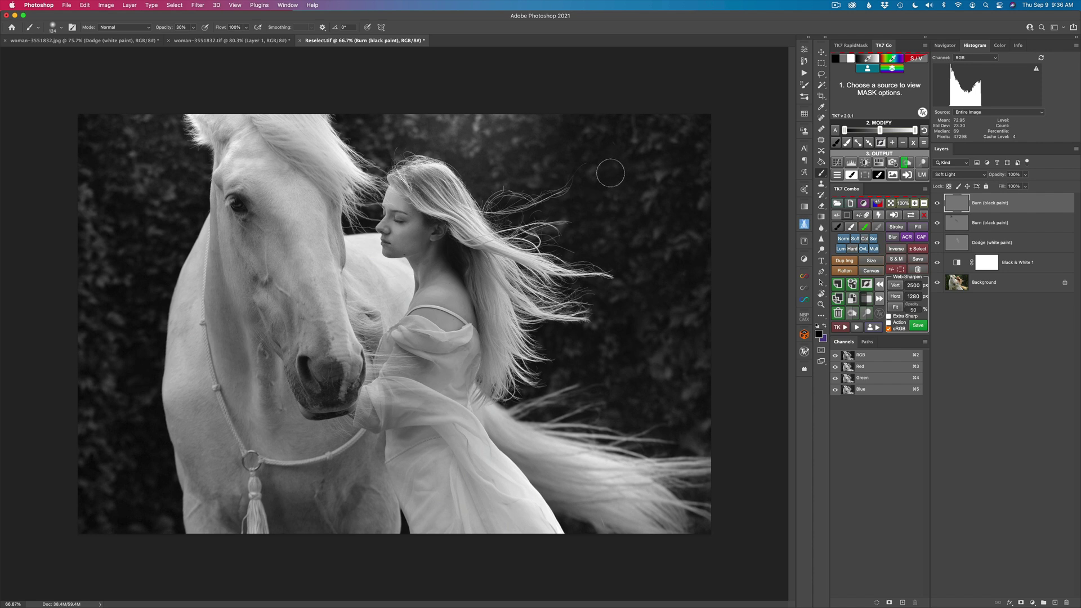
# - Darken the foliage on both sides of the picture with black paint at 30% opacity on the new burn layer
pyautogui.moveTo(620, 155); pyautogui.dragTo(667, 162)
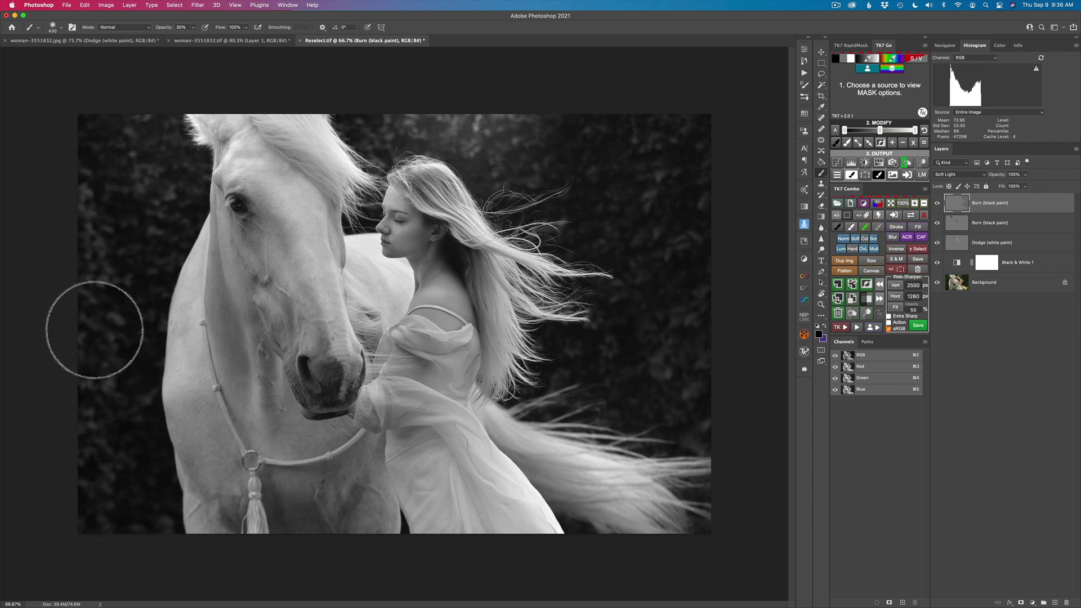
pyautogui.moveTo(95, 225)
pyautogui.mouseDown()
pyautogui.moveTo(95, 356)
pyautogui.moveTo(82, 190)
pyautogui.moveTo(96, 148)
pyautogui.moveTo(102, 307)
pyautogui.moveTo(146, 232)
pyautogui.moveTo(113, 68)
pyautogui.moveTo(156, 231)
pyautogui.moveTo(168, 214)
pyautogui.moveTo(145, 257)
pyautogui.mouseUp()
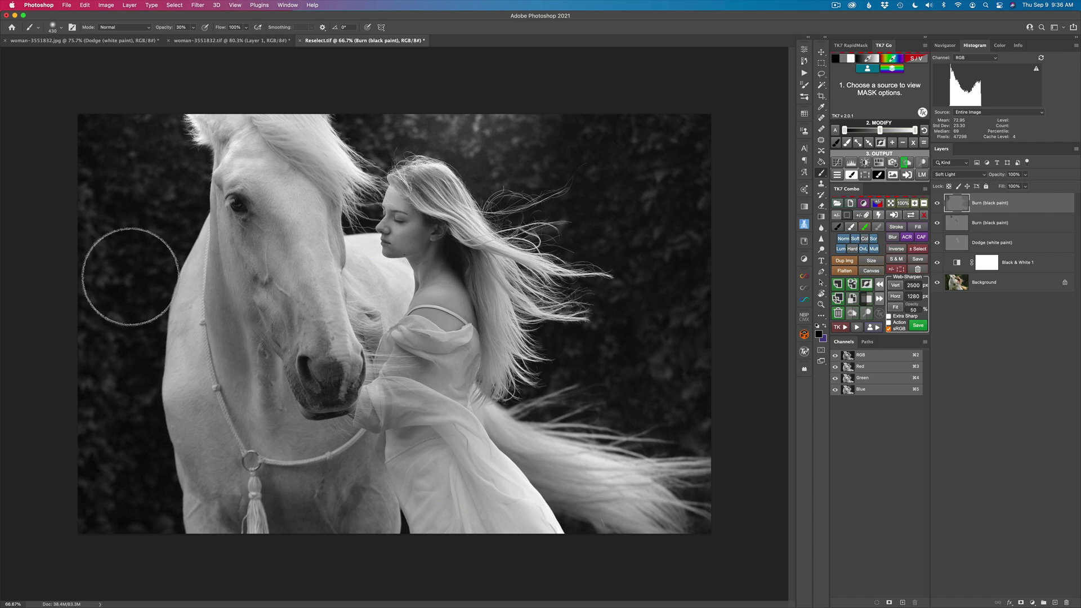
pyautogui.moveTo(113, 315)
pyautogui.mouseDown()
pyautogui.moveTo(116, 183)
pyautogui.moveTo(103, 474)
pyautogui.moveTo(119, 450)
pyautogui.moveTo(116, 458)
pyautogui.moveTo(92, 430)
pyautogui.moveTo(71, 114)
pyautogui.moveTo(86, 264)
pyautogui.moveTo(135, 140)
pyautogui.mouseUp()
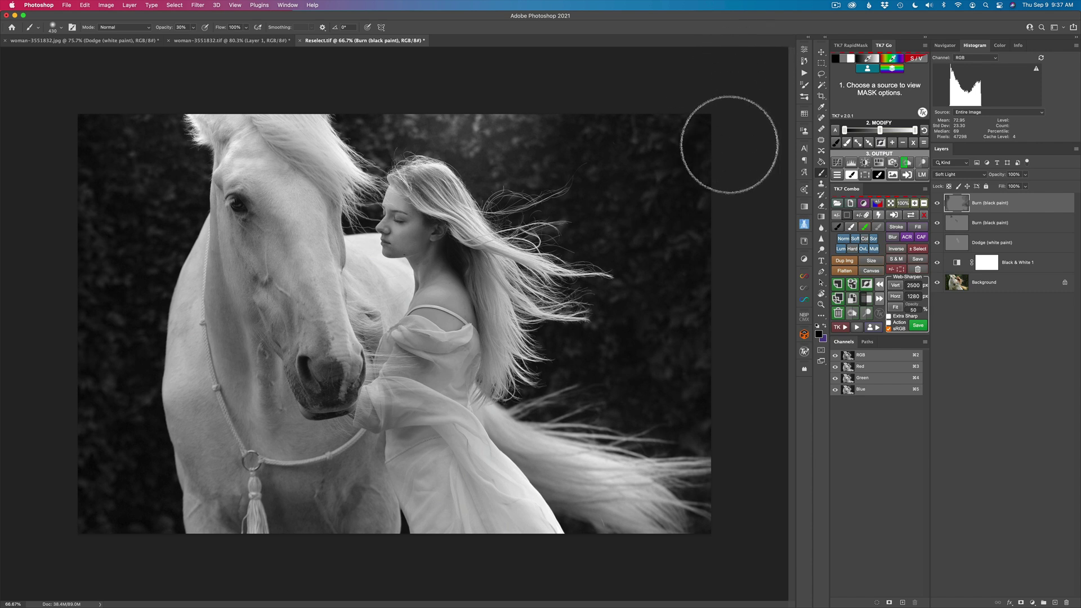
pyautogui.click(857, 144)
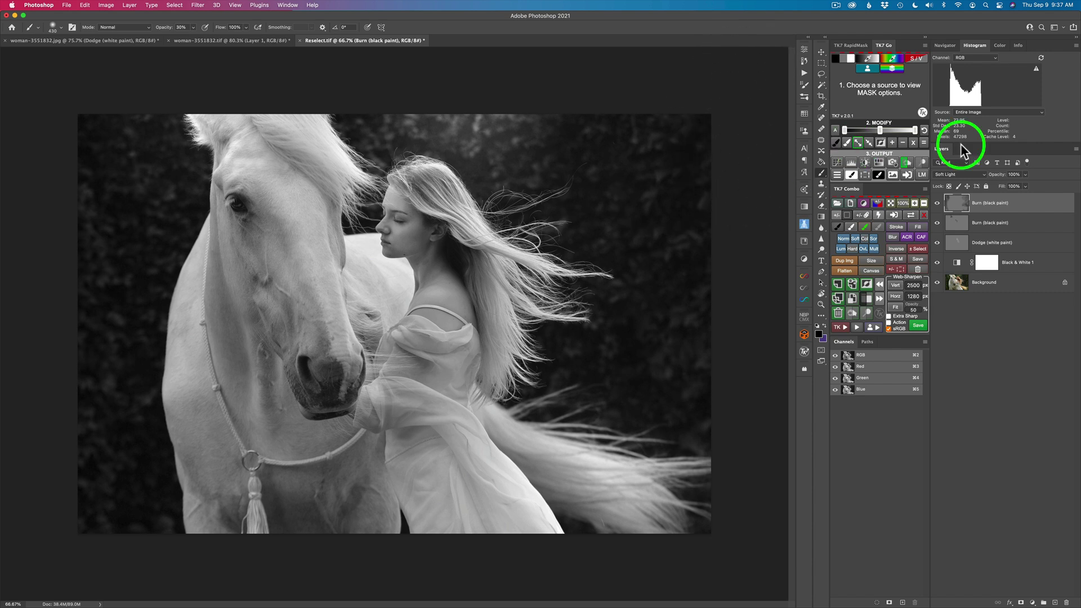
# - Compare the image with the top burn layer off and on, and view that layer's paint on its own
pyautogui.click(938, 204)
pyautogui.click(938, 204)
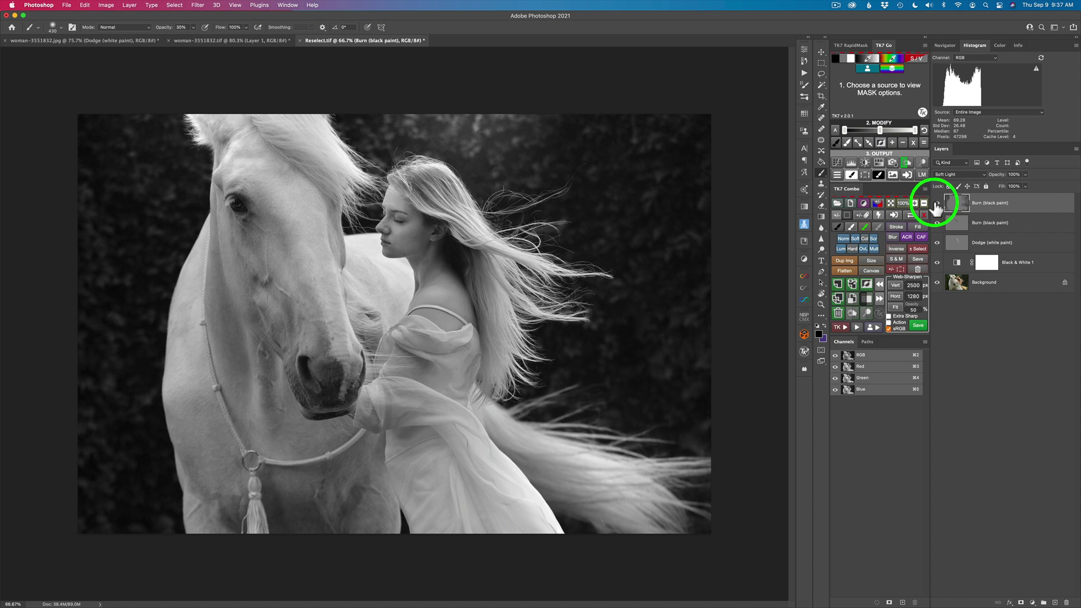
pyautogui.keyDown('alt'); pyautogui.click(938, 204); pyautogui.keyUp('alt')
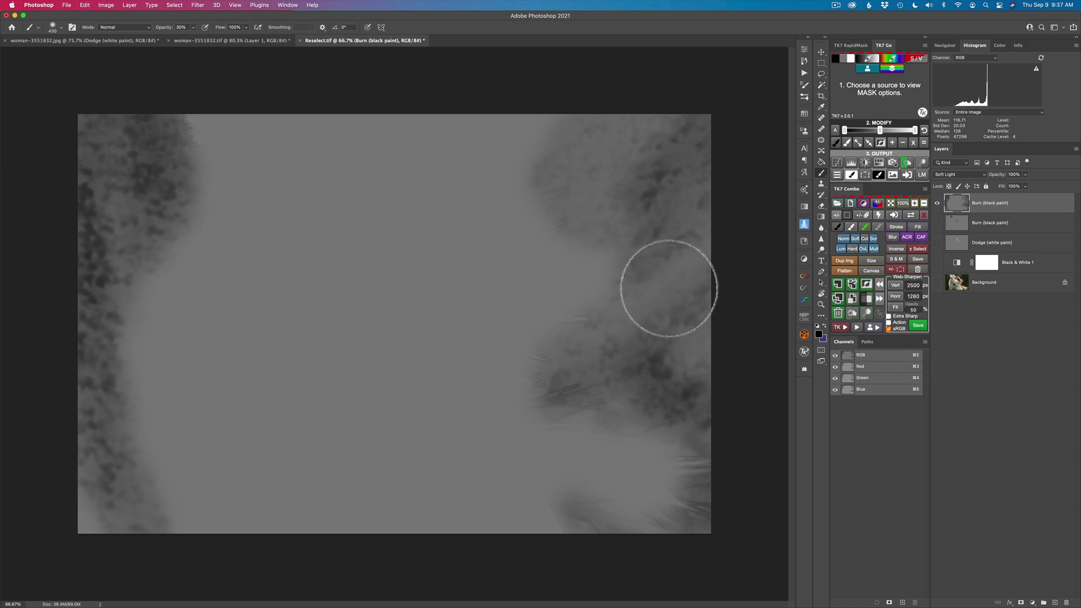
# - Bring the full image back into view and compare the foliage with the top burn layer off and on
pyautogui.keyDown('alt'); pyautogui.click(938, 204); pyautogui.keyUp('alt')
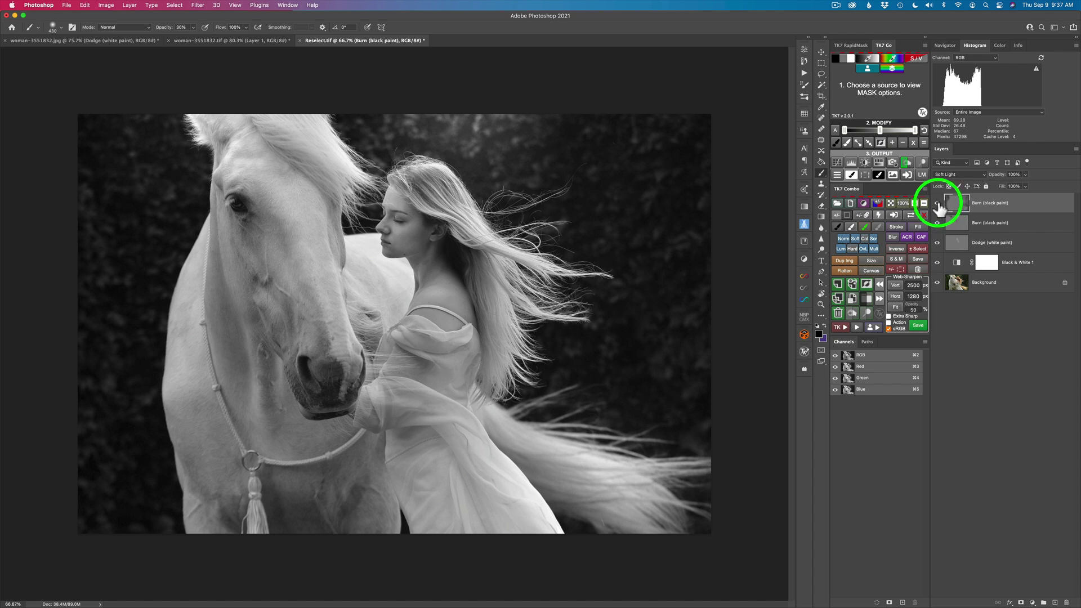
pyautogui.click(938, 203)
pyautogui.click(938, 203)
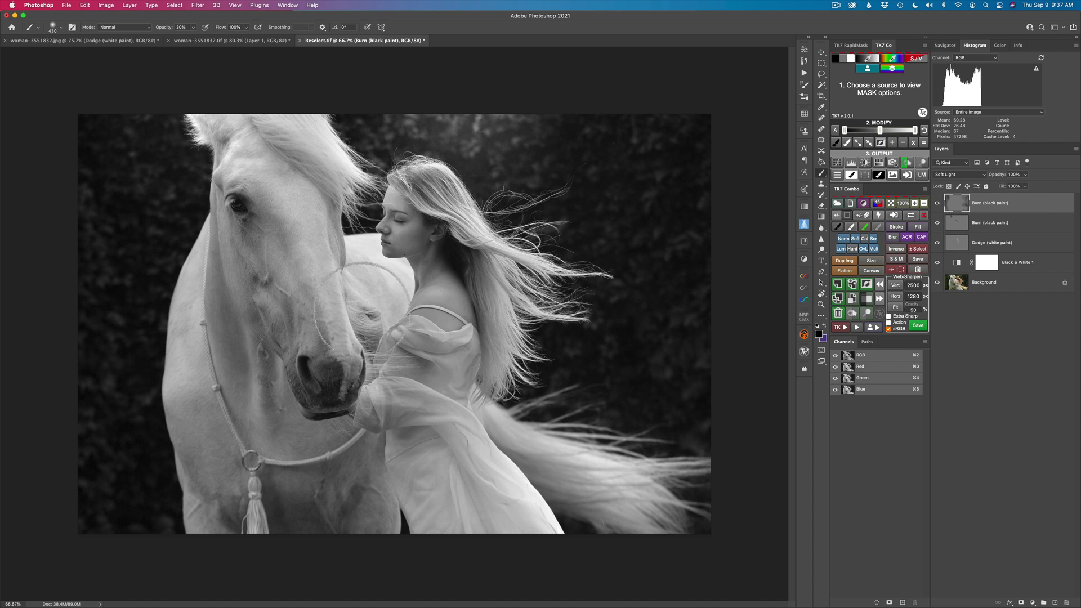
pyautogui.click(887, 300)
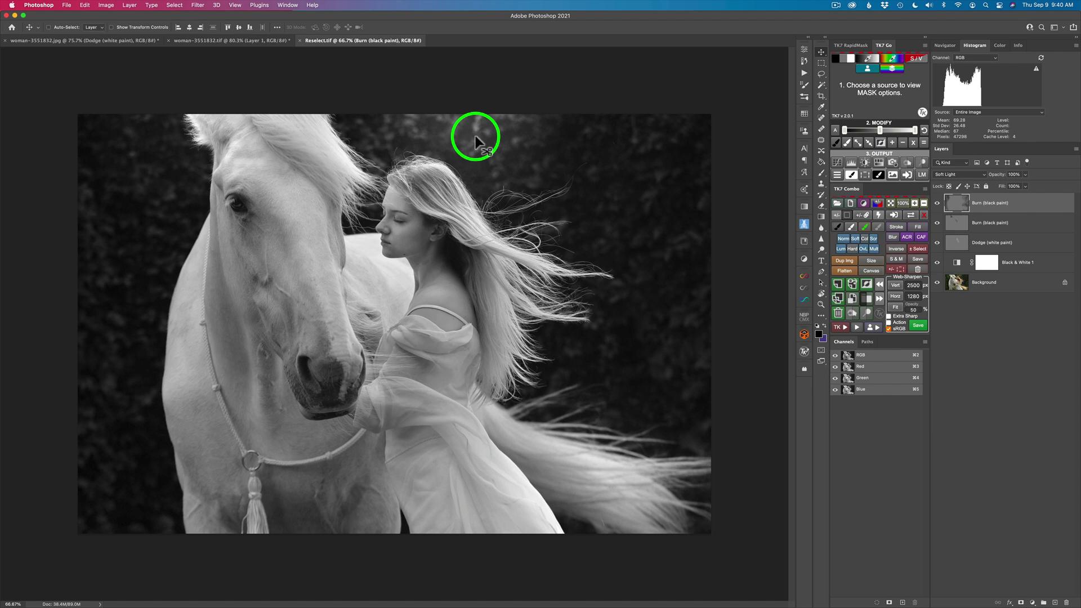
# - Create a luminosity mask from the lighter foliage tone sampled above the woman's head and output it as an Overlay dodge layer
pyautogui.click(873, 58)
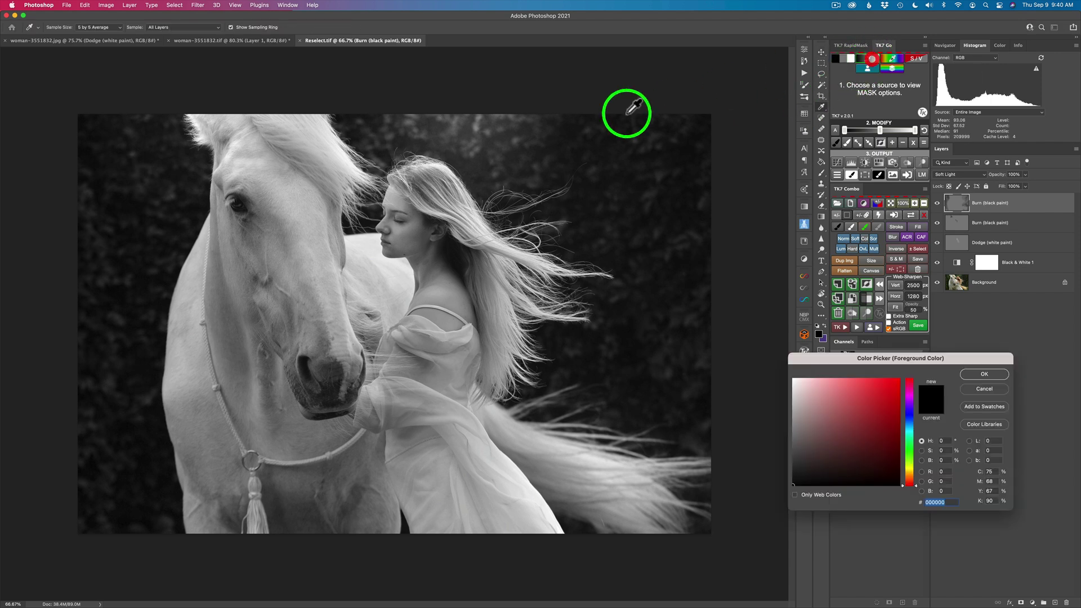
pyautogui.click(460, 124)
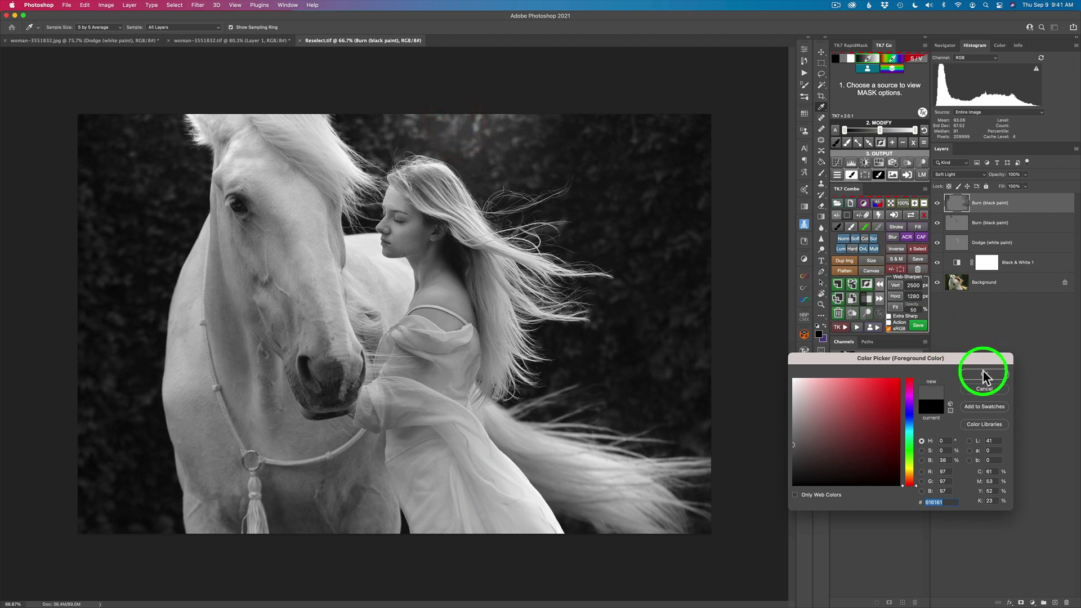
pyautogui.click(985, 374)
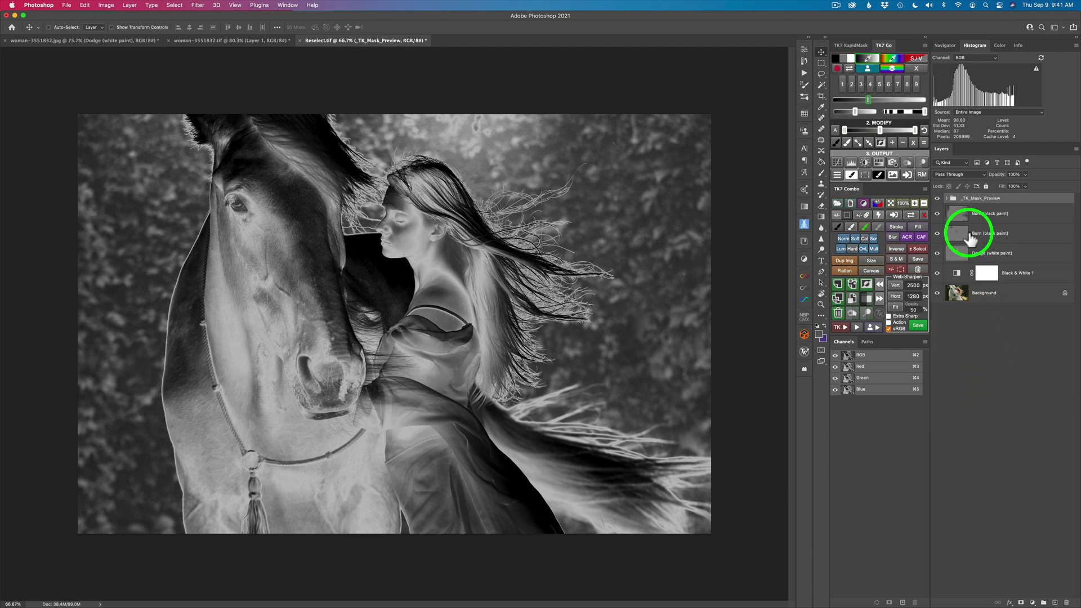
pyautogui.click(918, 164)
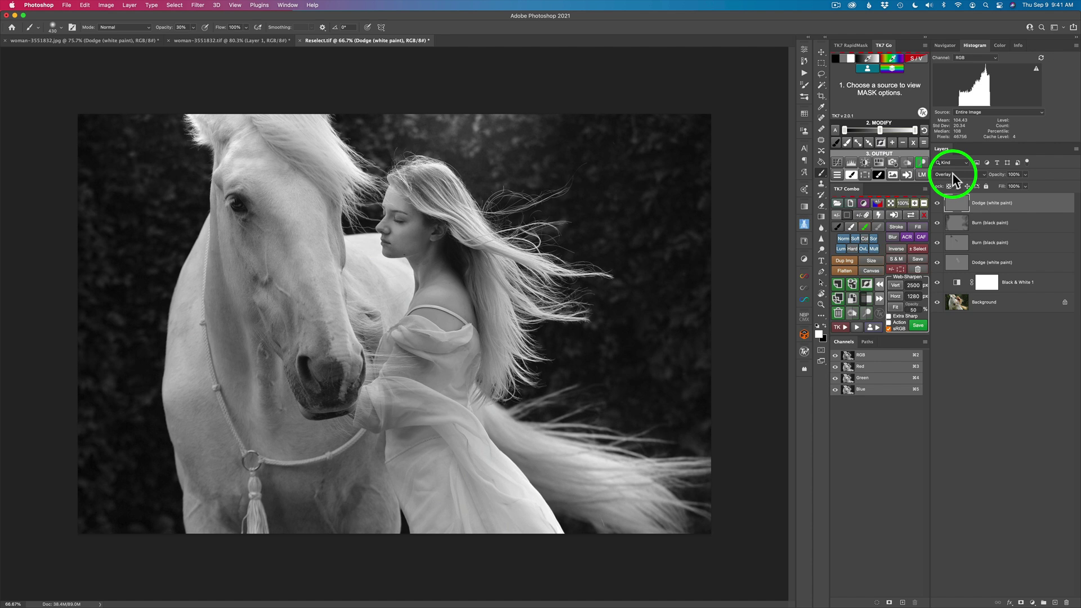
# - Set the brush opacity to 10% and lighten the foliage above the woman's head with white paint on the new dodge layer
pyautogui.click(962, 224)
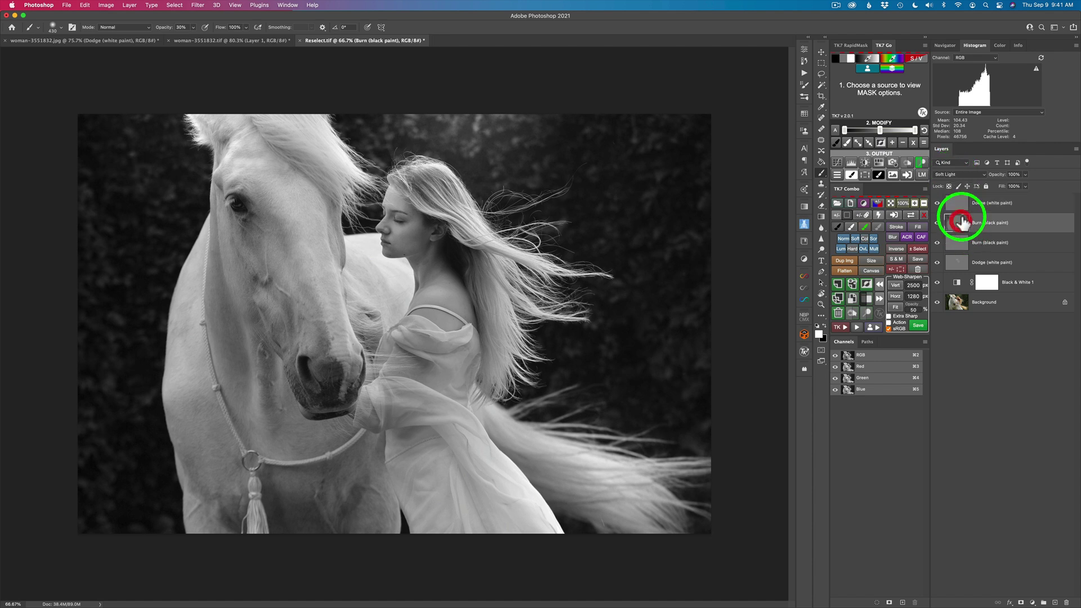
pyautogui.click(958, 203)
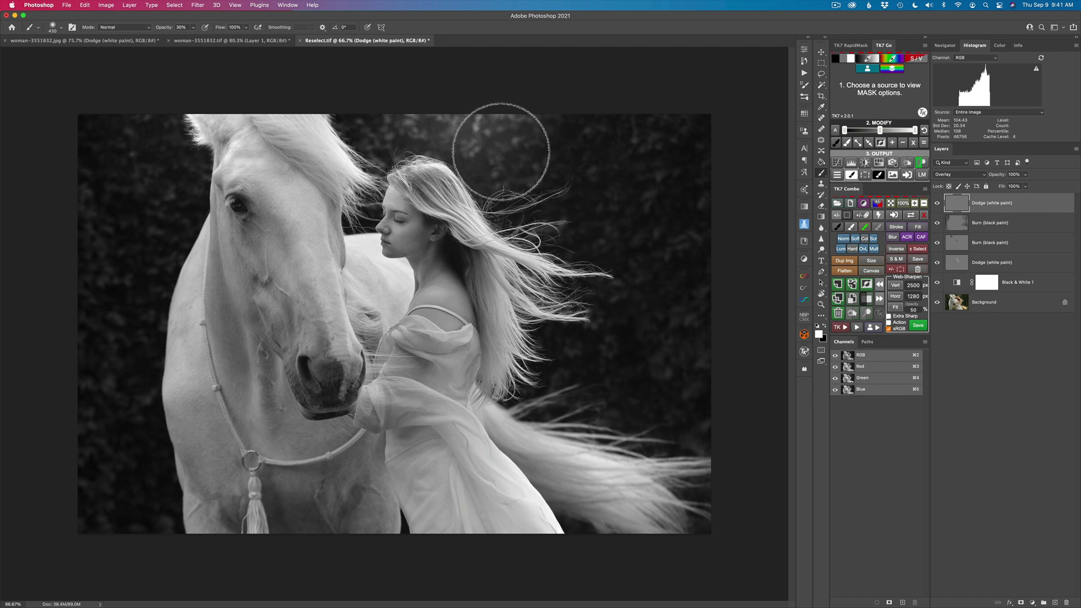
pyautogui.press('1')
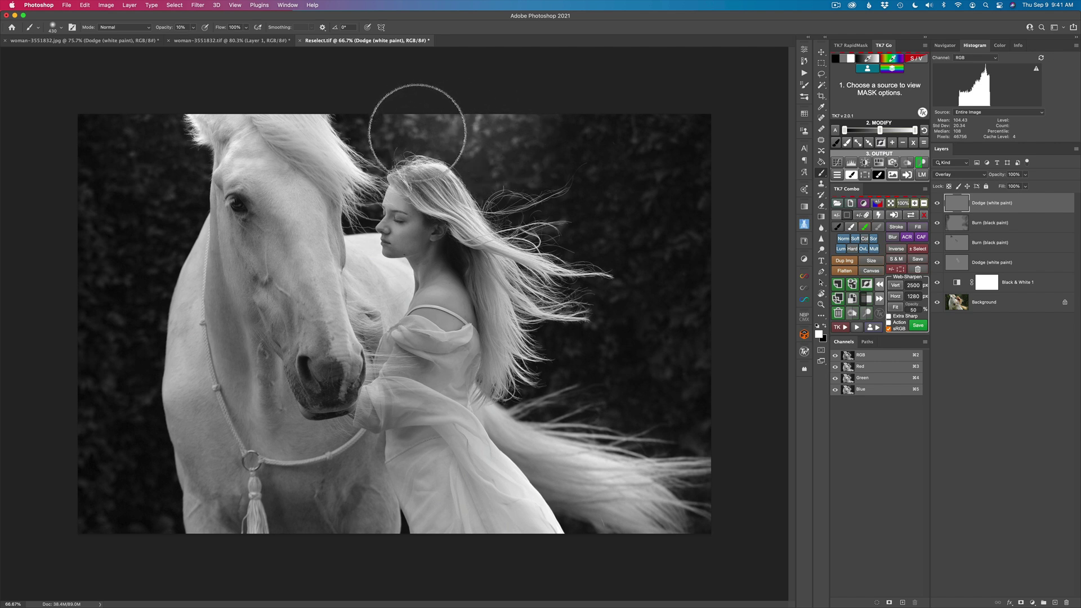
pyautogui.moveTo(417, 131)
pyautogui.keyDown('ctrl'); pyautogui.keyDown('alt'); pyautogui.mouseDown()
pyautogui.moveTo(394, 158)
pyautogui.moveTo(499, 147)
pyautogui.moveTo(370, 129)
pyautogui.moveTo(455, 131)
pyautogui.moveTo(486, 179)
pyautogui.moveTo(487, 115)
pyautogui.moveTo(501, 155)
pyautogui.moveTo(560, 99)
pyautogui.moveTo(540, 164)
pyautogui.moveTo(571, 102)
pyautogui.moveTo(553, 149)
pyautogui.moveTo(568, 97)
pyautogui.moveTo(482, 184)
pyautogui.moveTo(511, 135)
pyautogui.moveTo(501, 169)
pyautogui.moveTo(562, 97)
pyautogui.moveTo(539, 140)
pyautogui.moveTo(565, 87)
pyautogui.moveTo(452, 134)
pyautogui.moveTo(391, 129)
pyautogui.moveTo(374, 101)
pyautogui.moveTo(381, 125)
pyautogui.moveTo(376, 82)
pyautogui.moveTo(444, 137)
pyautogui.moveTo(435, 83)
pyautogui.mouseUp(); pyautogui.keyUp('alt'); pyautogui.keyUp('ctrl')
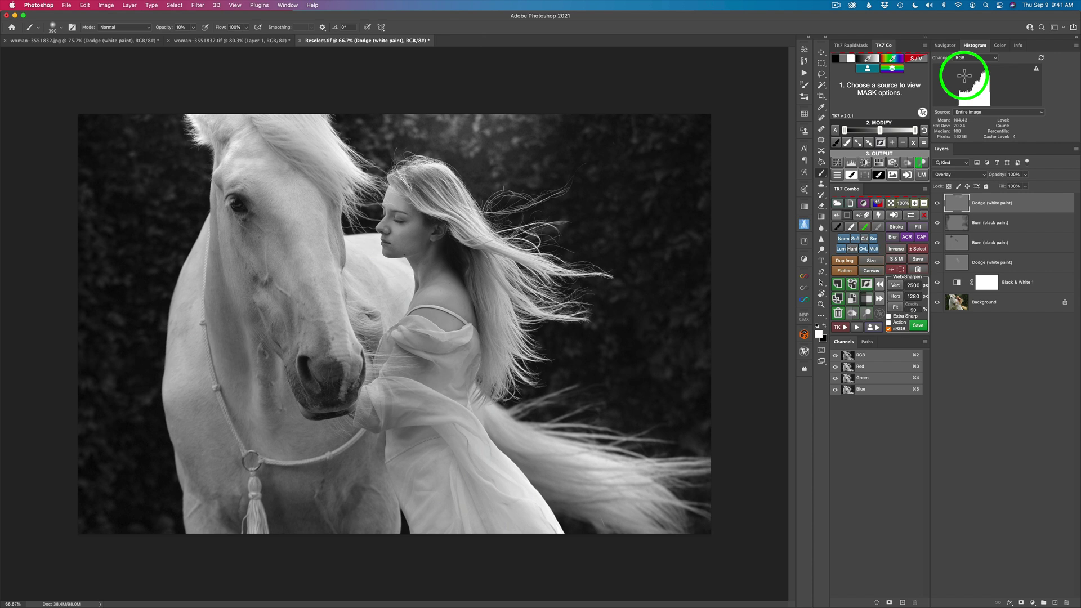
# - Compare the background foliage with the new dodge layer off and on
pyautogui.click(938, 204)
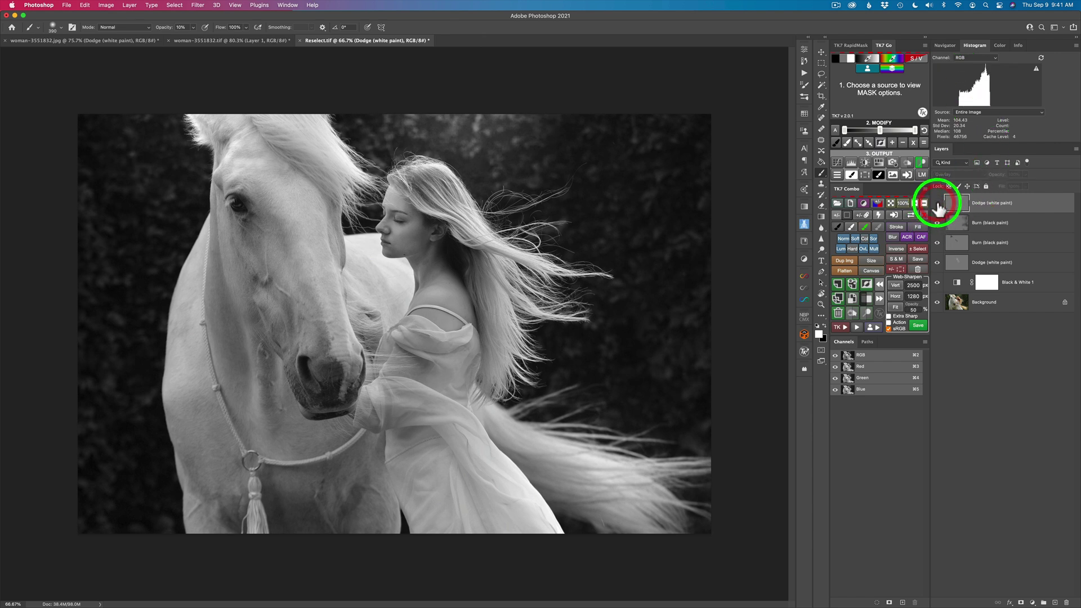
pyautogui.click(937, 204)
pyautogui.click(938, 203)
pyautogui.click(937, 203)
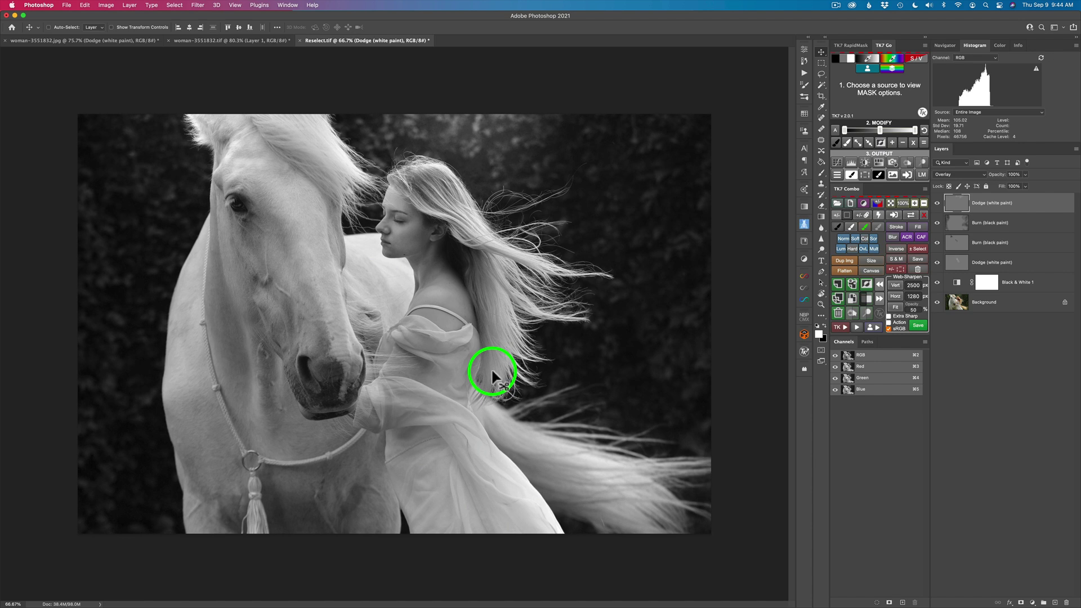
# - Create a luminosity mask from the bright tone sampled on the dress's shoulder edge, narrow its range, and output it as another Overlay dodge layer
pyautogui.click(874, 60)
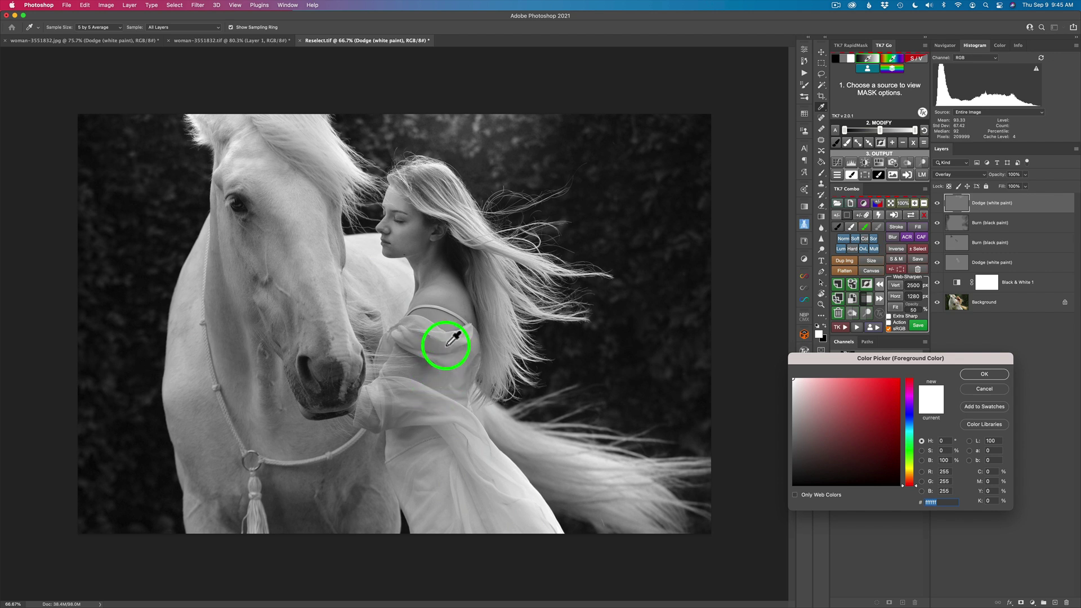
pyautogui.click(426, 322)
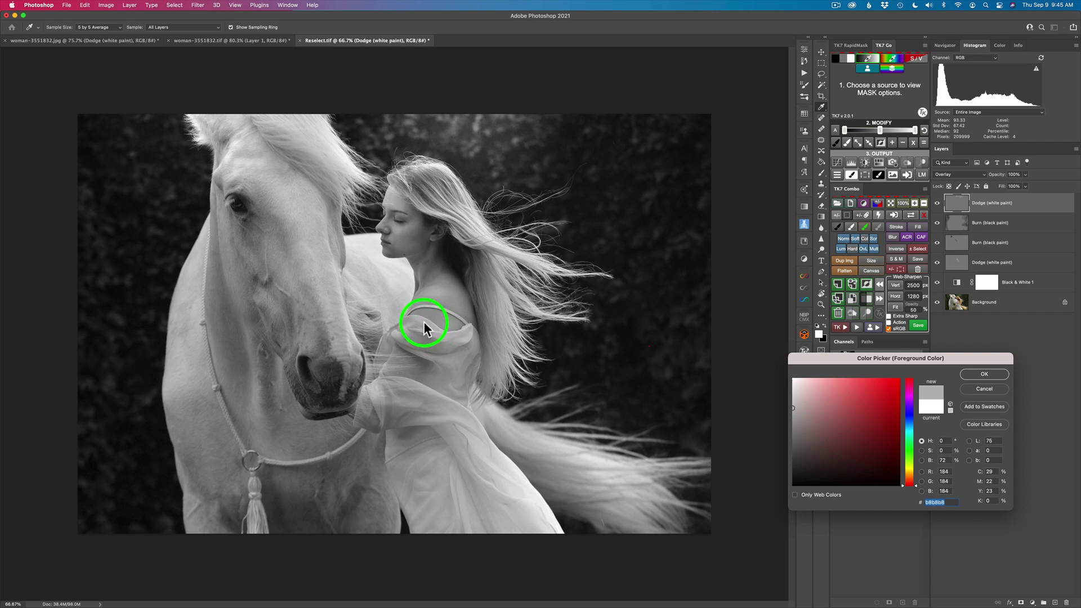
pyautogui.click(972, 372)
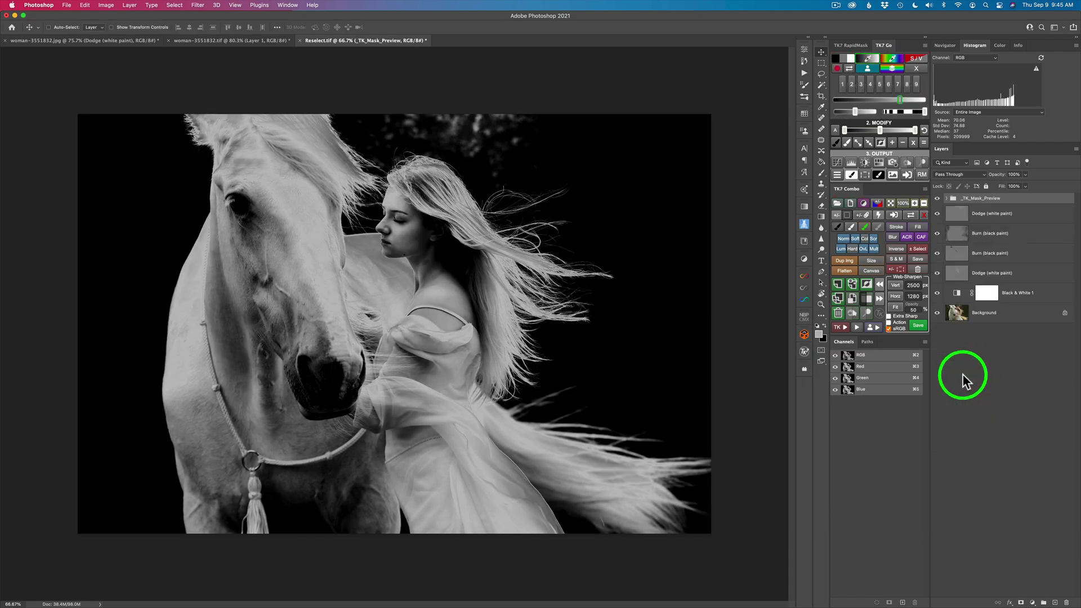
pyautogui.moveTo(925, 111); pyautogui.dragTo(909, 113)
pyautogui.click(909, 112)
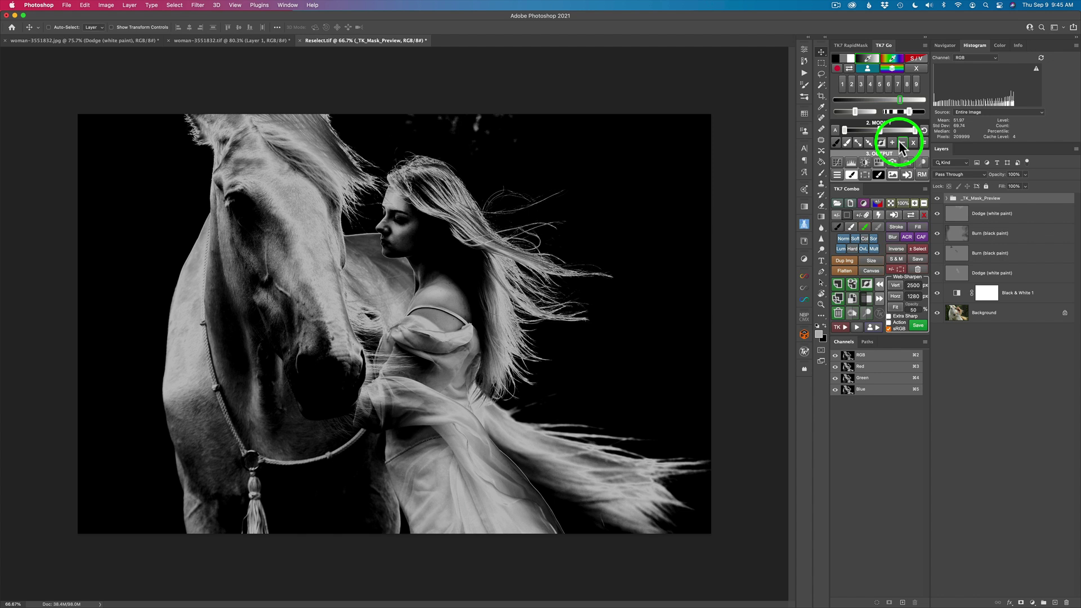
pyautogui.click(918, 164)
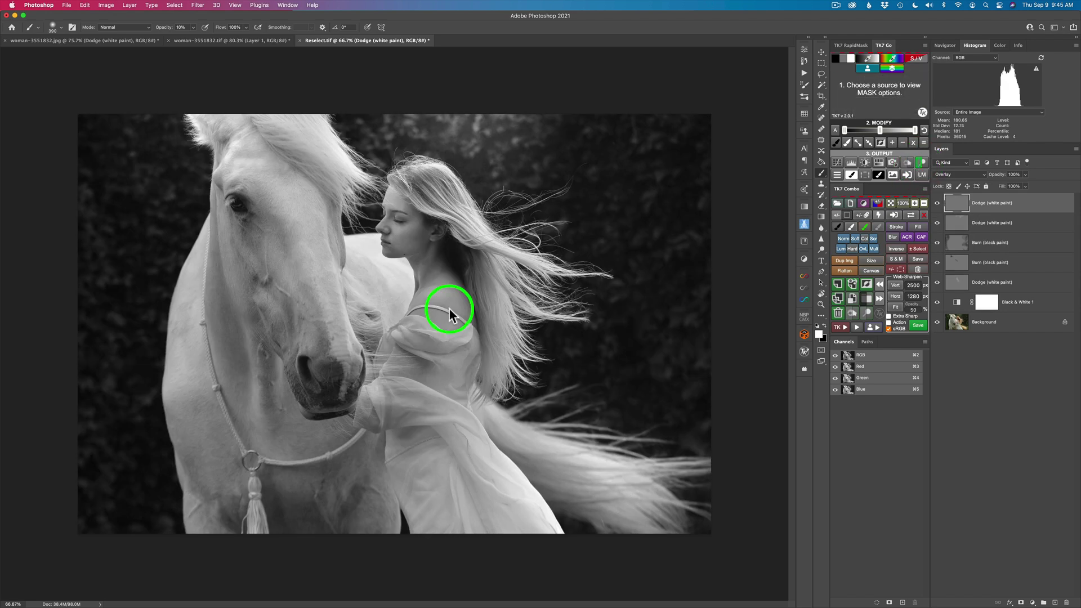
# - Brighten the woman's dress from the bodice down to the hem with white paint at 10% opacity on the top dodge layer
pyautogui.moveTo(455, 345)
pyautogui.mouseDown()
pyautogui.moveTo(409, 329)
pyautogui.moveTo(466, 334)
pyautogui.moveTo(423, 339)
pyautogui.moveTo(402, 329)
pyautogui.moveTo(427, 357)
pyautogui.moveTo(463, 341)
pyautogui.mouseUp()
pyautogui.moveTo(458, 347)
pyautogui.mouseDown()
pyautogui.moveTo(447, 389)
pyautogui.moveTo(459, 350)
pyautogui.mouseUp()
pyautogui.moveTo(449, 382); pyautogui.dragTo(448, 365)
pyautogui.moveTo(438, 372)
pyautogui.mouseDown()
pyautogui.moveTo(402, 373)
pyautogui.moveTo(437, 379)
pyautogui.mouseUp()
pyautogui.moveTo(400, 367); pyautogui.dragTo(446, 333)
pyautogui.moveTo(439, 339)
pyautogui.mouseDown()
pyautogui.moveTo(424, 385)
pyautogui.moveTo(388, 389)
pyautogui.moveTo(437, 403)
pyautogui.mouseUp()
pyautogui.moveTo(446, 401)
pyautogui.mouseDown()
pyautogui.moveTo(381, 407)
pyautogui.moveTo(448, 432)
pyautogui.moveTo(410, 400)
pyautogui.moveTo(497, 464)
pyautogui.moveTo(443, 424)
pyautogui.moveTo(473, 481)
pyautogui.moveTo(477, 447)
pyautogui.moveTo(511, 484)
pyautogui.moveTo(521, 512)
pyautogui.moveTo(464, 459)
pyautogui.moveTo(505, 537)
pyautogui.moveTo(477, 483)
pyautogui.moveTo(470, 475)
pyautogui.moveTo(481, 491)
pyautogui.moveTo(419, 429)
pyautogui.mouseUp()
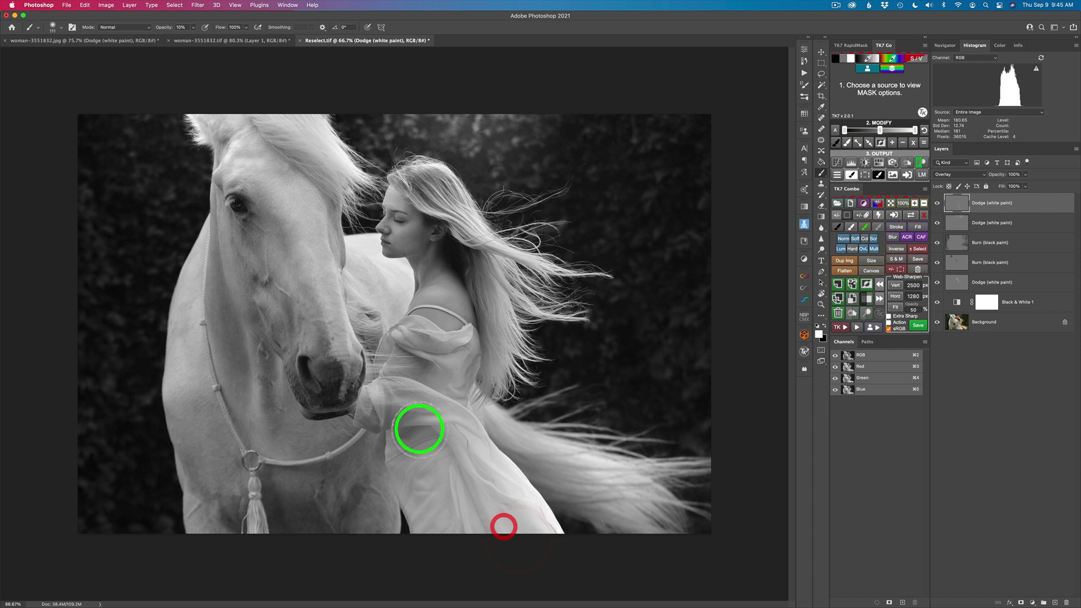
pyautogui.moveTo(461, 533)
pyautogui.mouseDown()
pyautogui.moveTo(430, 439)
pyautogui.moveTo(397, 468)
pyautogui.moveTo(459, 512)
pyautogui.moveTo(374, 381)
pyautogui.moveTo(421, 392)
pyautogui.moveTo(443, 384)
pyautogui.moveTo(405, 384)
pyautogui.moveTo(465, 507)
pyautogui.mouseUp()
pyautogui.moveTo(408, 352)
pyautogui.mouseDown()
pyautogui.moveTo(406, 330)
pyautogui.moveTo(429, 335)
pyautogui.moveTo(455, 366)
pyautogui.moveTo(452, 385)
pyautogui.moveTo(474, 350)
pyautogui.moveTo(383, 426)
pyautogui.moveTo(415, 426)
pyautogui.moveTo(450, 444)
pyautogui.moveTo(401, 423)
pyautogui.moveTo(441, 406)
pyautogui.moveTo(425, 403)
pyautogui.moveTo(454, 410)
pyautogui.moveTo(415, 461)
pyautogui.moveTo(431, 476)
pyautogui.moveTo(427, 435)
pyautogui.moveTo(488, 521)
pyautogui.moveTo(523, 543)
pyautogui.moveTo(470, 495)
pyautogui.moveTo(526, 481)
pyautogui.moveTo(448, 462)
pyautogui.moveTo(442, 479)
pyautogui.moveTo(504, 538)
pyautogui.moveTo(424, 447)
pyautogui.moveTo(409, 397)
pyautogui.moveTo(438, 377)
pyautogui.moveTo(443, 359)
pyautogui.moveTo(408, 368)
pyautogui.moveTo(432, 385)
pyautogui.moveTo(449, 369)
pyautogui.moveTo(437, 400)
pyautogui.moveTo(444, 368)
pyautogui.mouseUp()
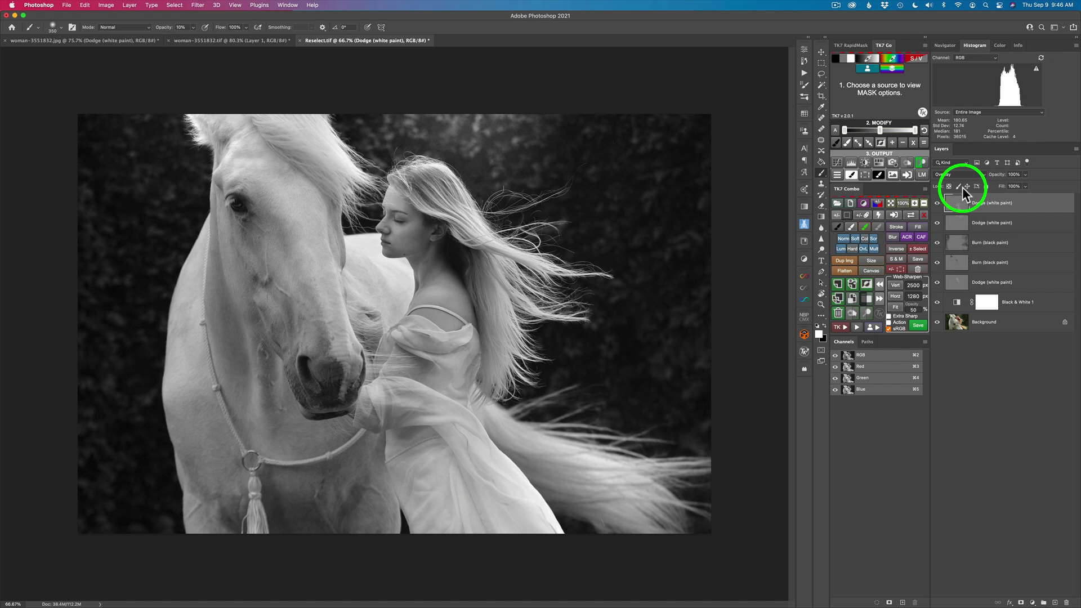
# - Switch the top dodge layer off and on repeatedly to compare the dress and the horse's tail before and after dodging
pyautogui.click(937, 204)
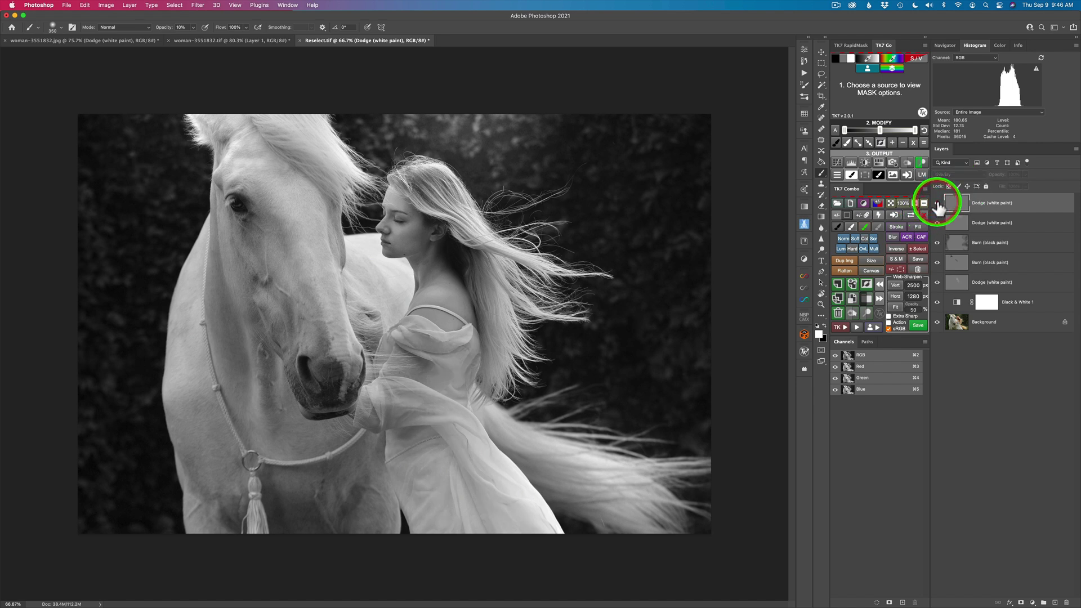
pyautogui.click(938, 204)
pyautogui.click(938, 205)
pyautogui.click(937, 204)
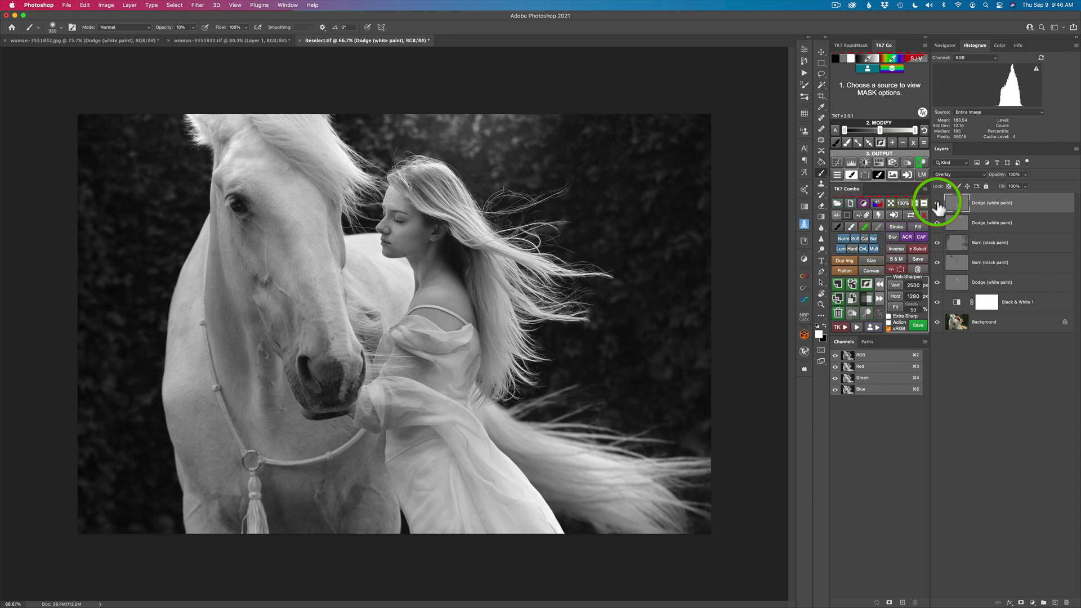
pyautogui.click(938, 205)
pyautogui.click(938, 204)
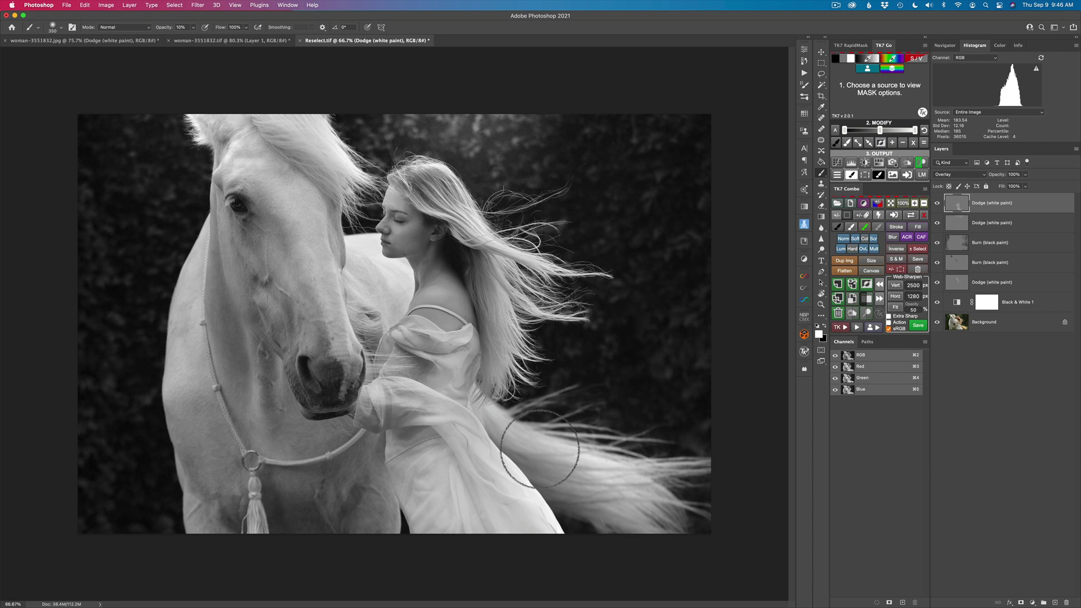
pyautogui.click(937, 203)
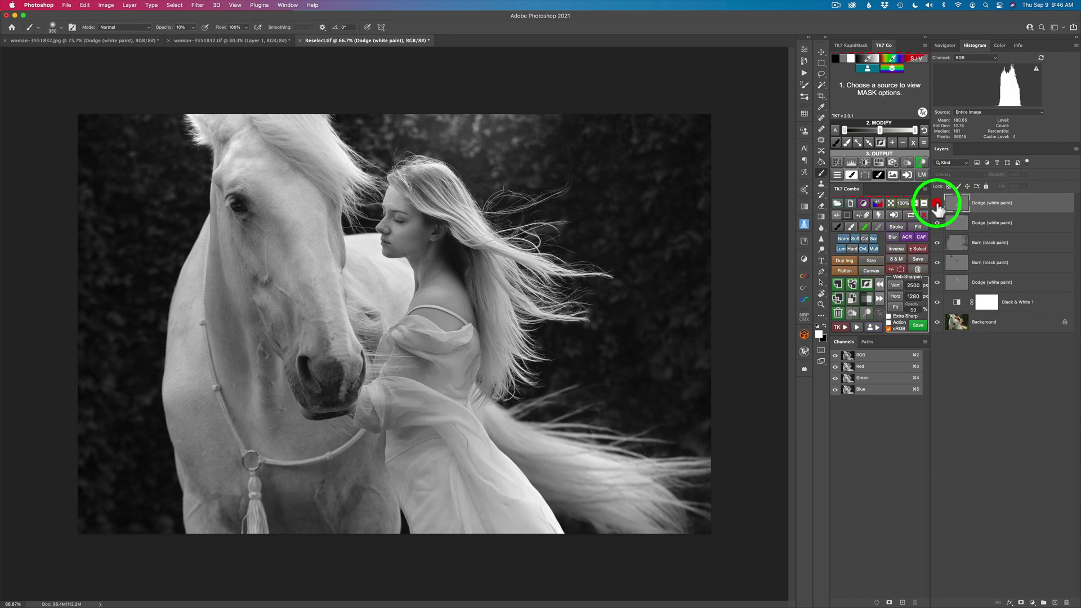
pyautogui.click(937, 204)
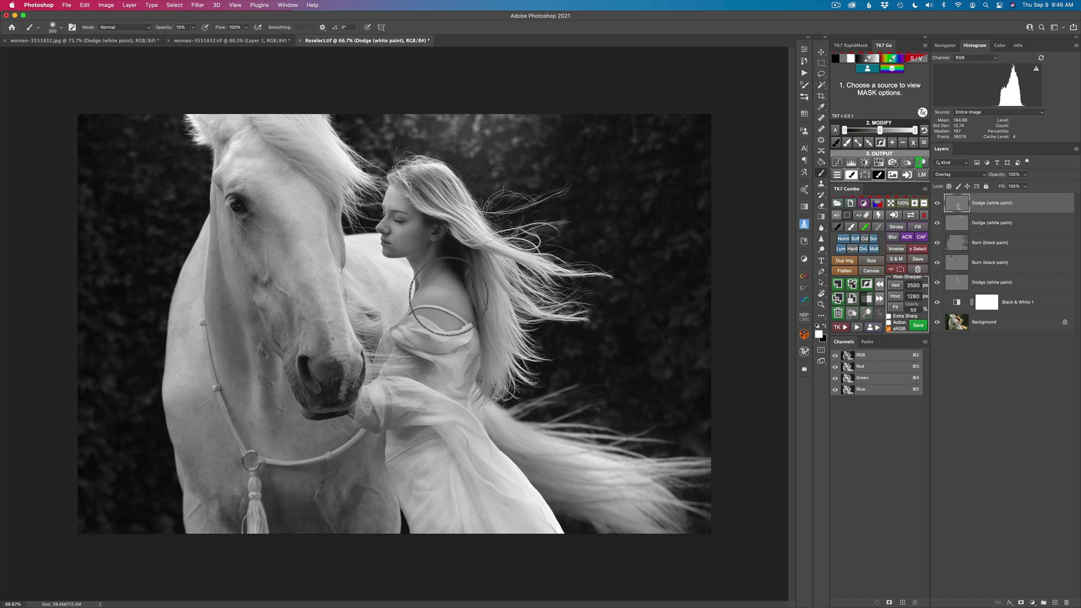
# - Lighten the woman's shoulder and the horse's face with white paint on the top dodge layer, comparing the layer off and on
pyautogui.moveTo(419, 302)
pyautogui.mouseDown()
pyautogui.moveTo(401, 299)
pyautogui.moveTo(405, 309)
pyautogui.moveTo(458, 314)
pyautogui.moveTo(463, 327)
pyautogui.moveTo(416, 314)
pyautogui.moveTo(449, 310)
pyautogui.moveTo(471, 329)
pyautogui.moveTo(410, 314)
pyautogui.moveTo(451, 311)
pyautogui.moveTo(471, 331)
pyautogui.mouseUp()
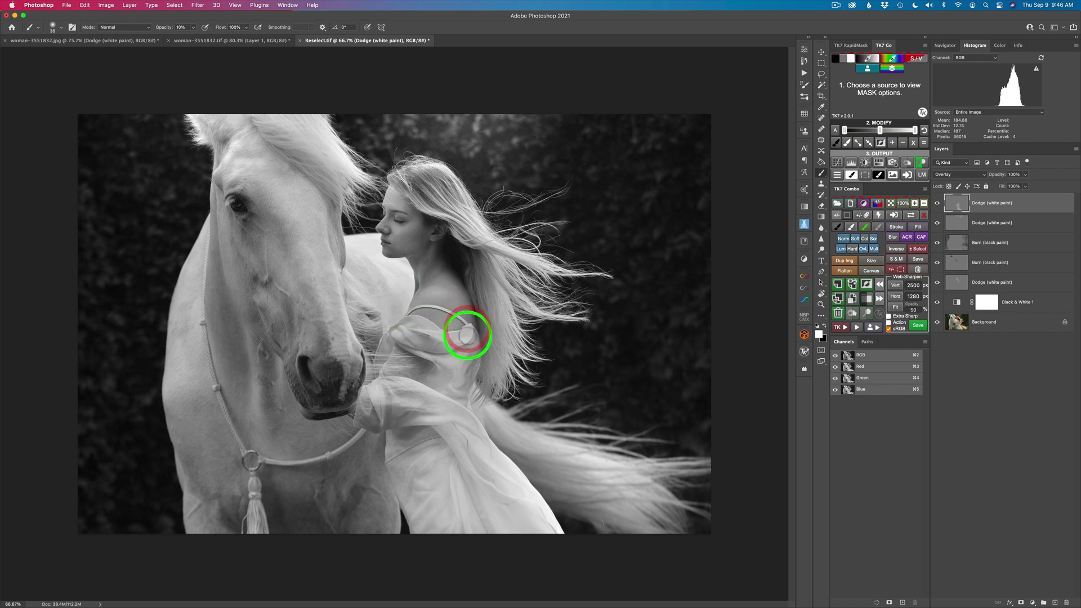
pyautogui.click(937, 204)
pyautogui.click(937, 204)
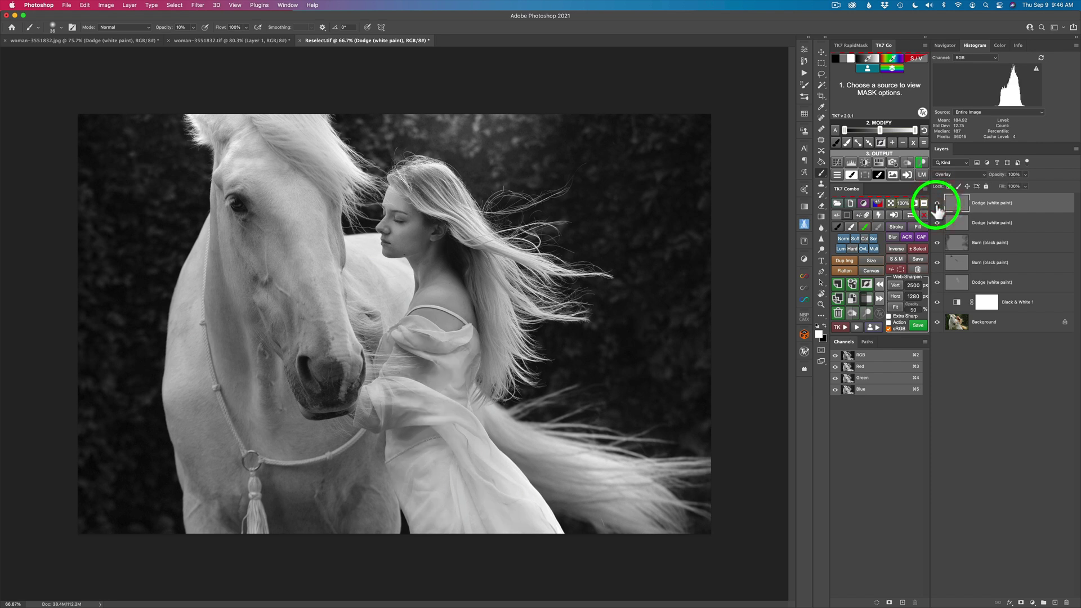
pyautogui.moveTo(298, 220)
pyautogui.mouseDown()
pyautogui.moveTo(326, 229)
pyautogui.moveTo(307, 235)
pyautogui.moveTo(343, 243)
pyautogui.mouseUp()
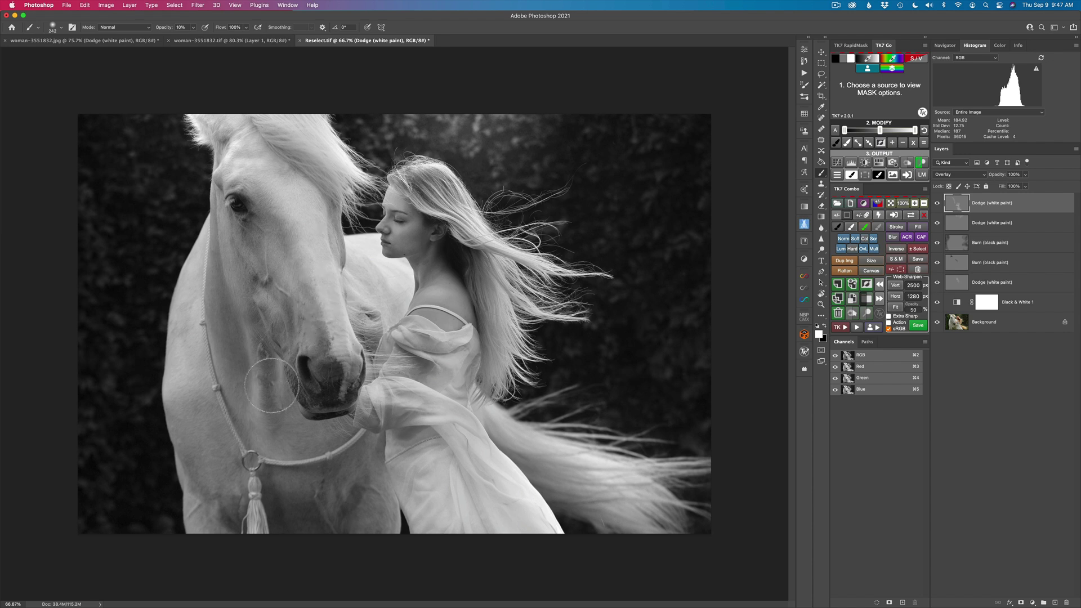
pyautogui.click(938, 204)
pyautogui.click(938, 204)
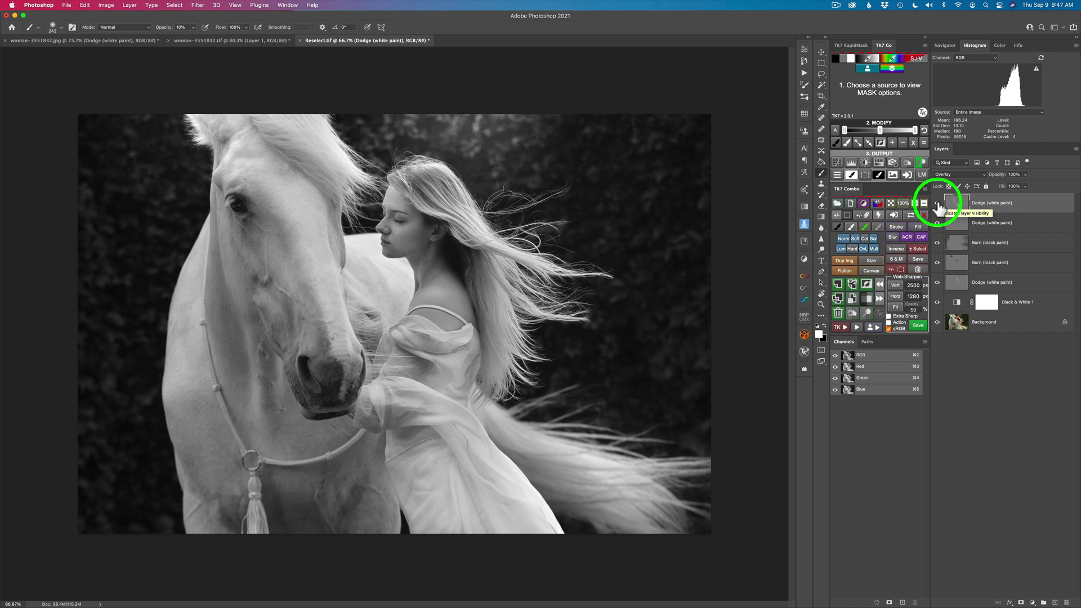
# - Switch the paint color to 50% gray and compare the image with the top dodge layer off and on
pyautogui.click(877, 226)
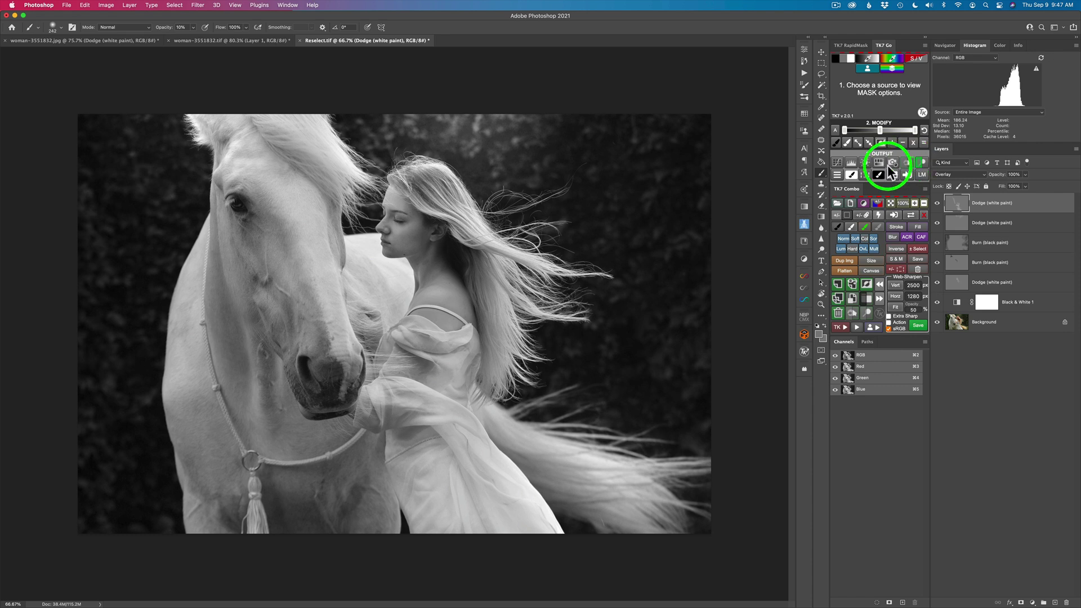
pyautogui.click(938, 204)
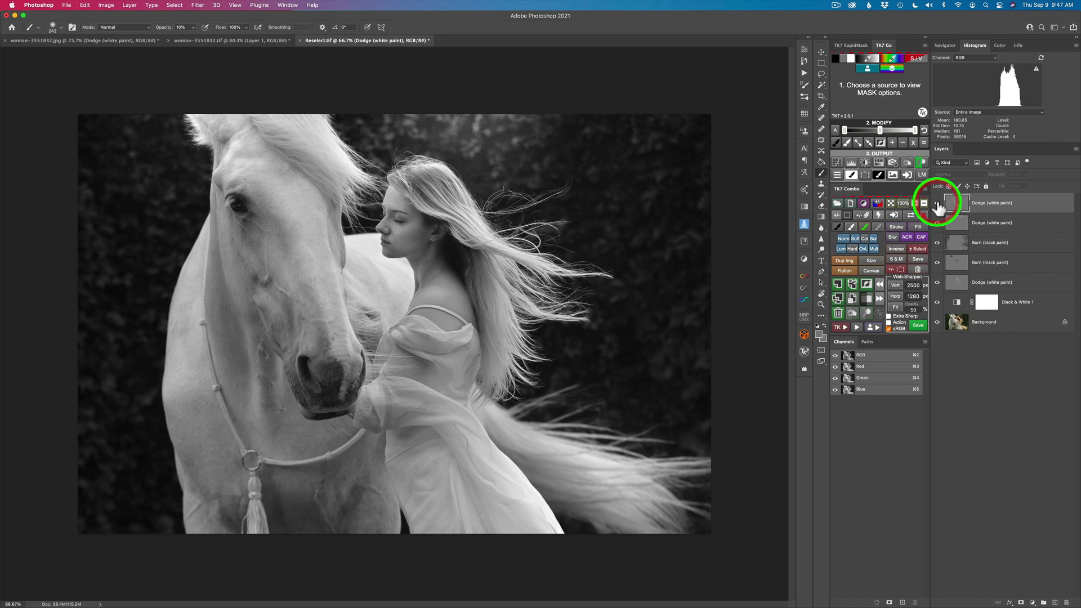
pyautogui.click(938, 204)
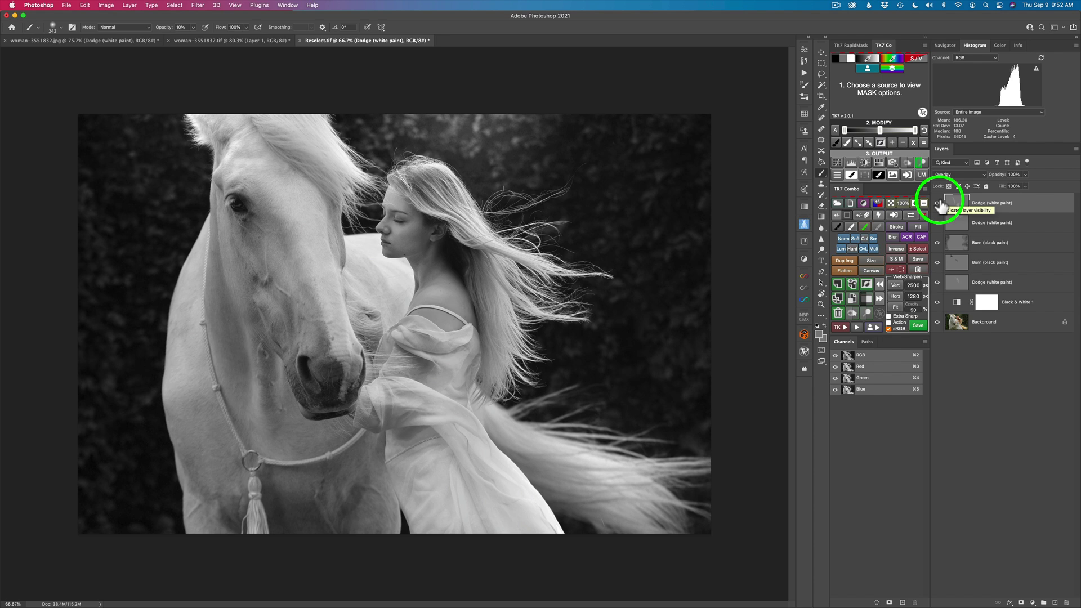
# - Compare the black-and-white image with all five dodge and burn layers off and on together
pyautogui.moveTo(939, 205); pyautogui.dragTo(939, 287)
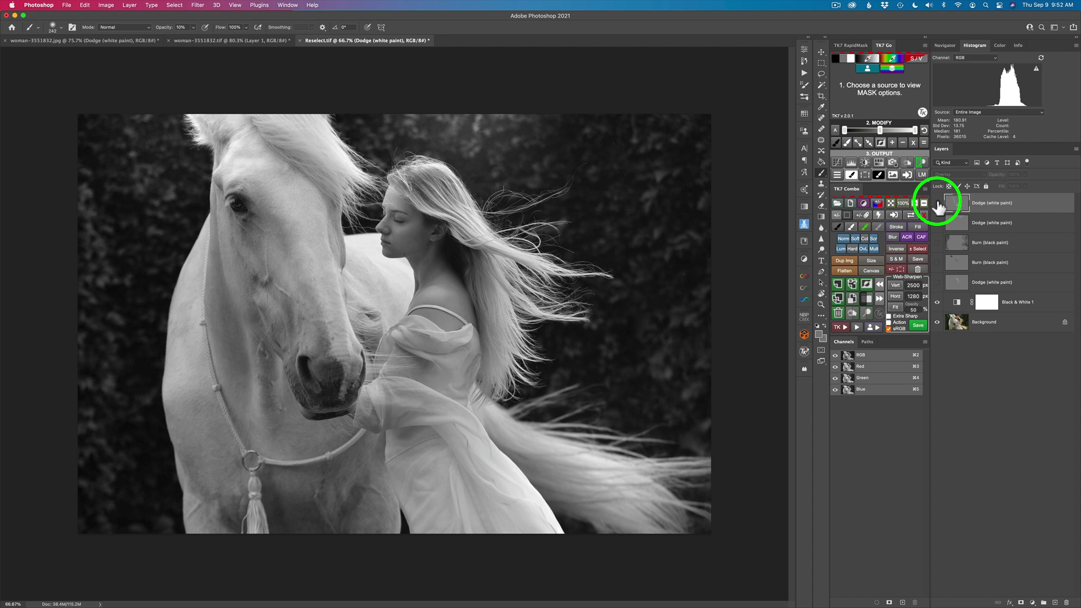
pyautogui.moveTo(939, 209); pyautogui.dragTo(939, 285)
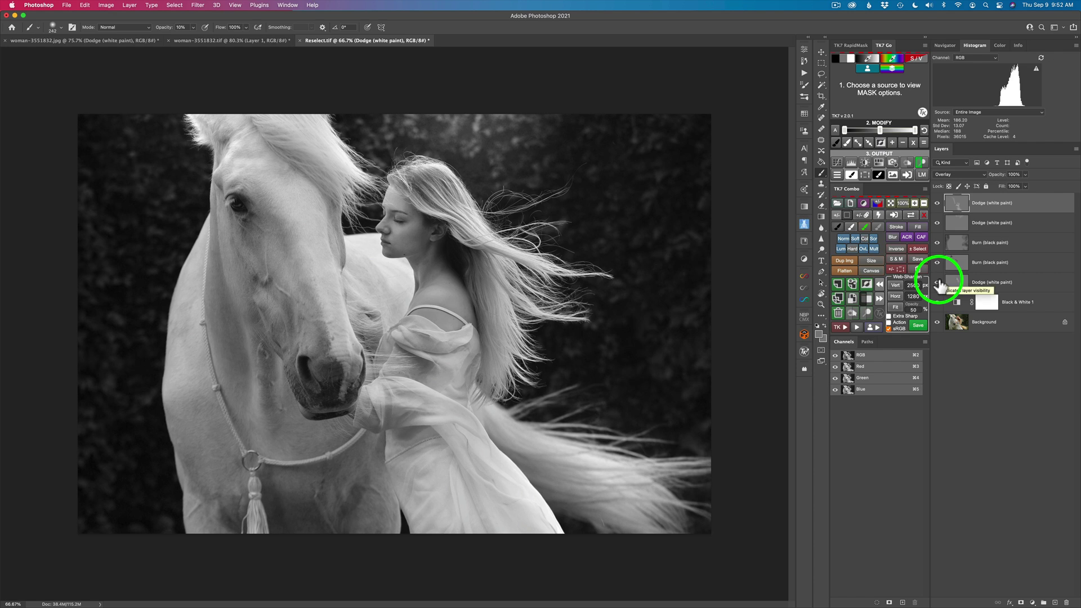
pyautogui.press('v')
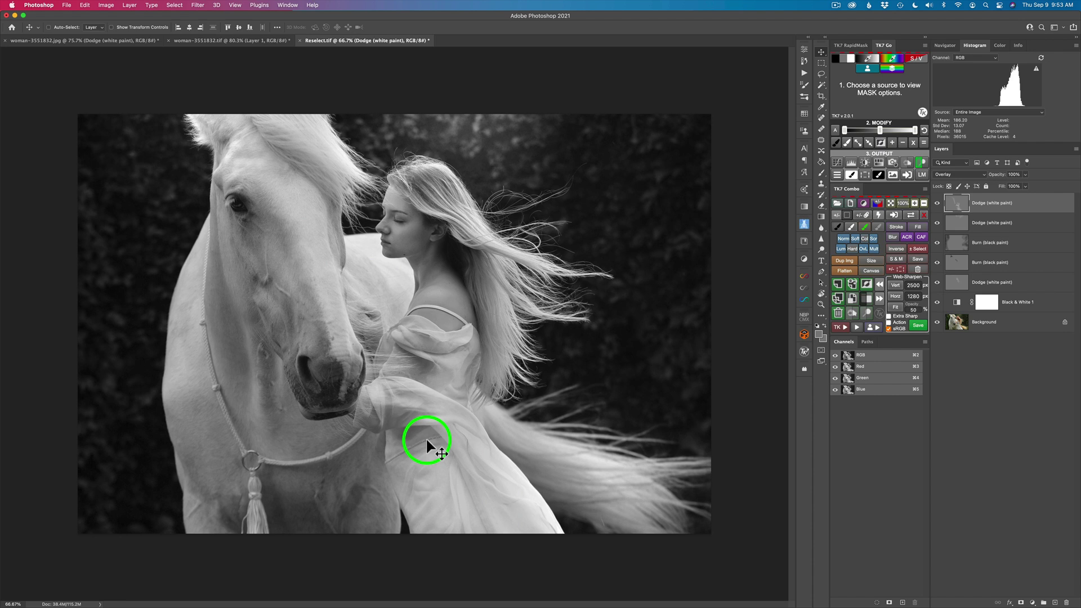
# - Create a burn layer for black paint through a luminosity mask built from the dark tone sampled in the dress's upper folds
pyautogui.click(867, 60)
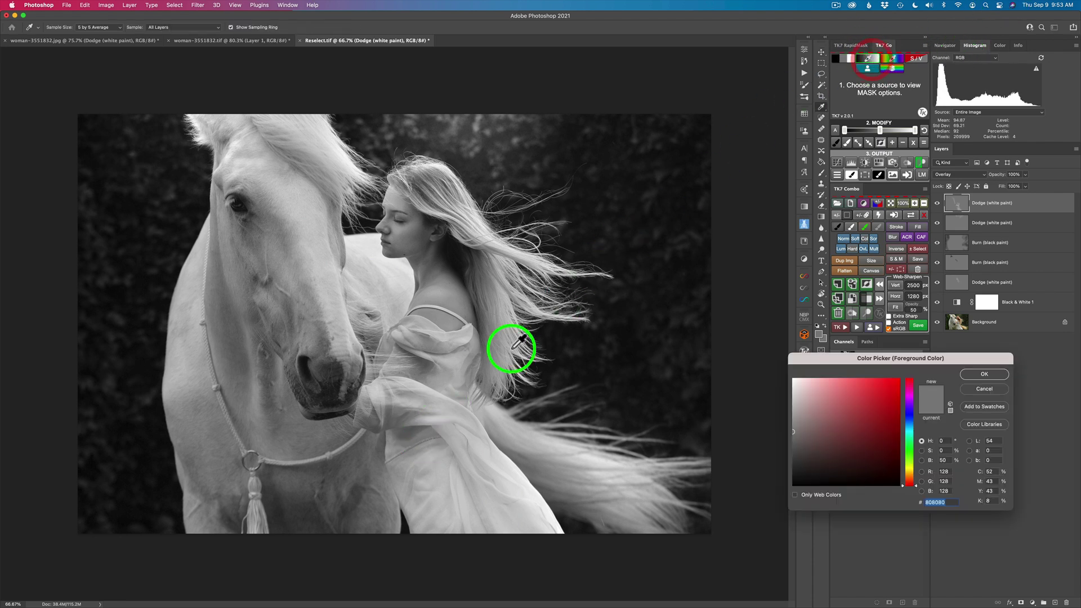
pyautogui.click(430, 361)
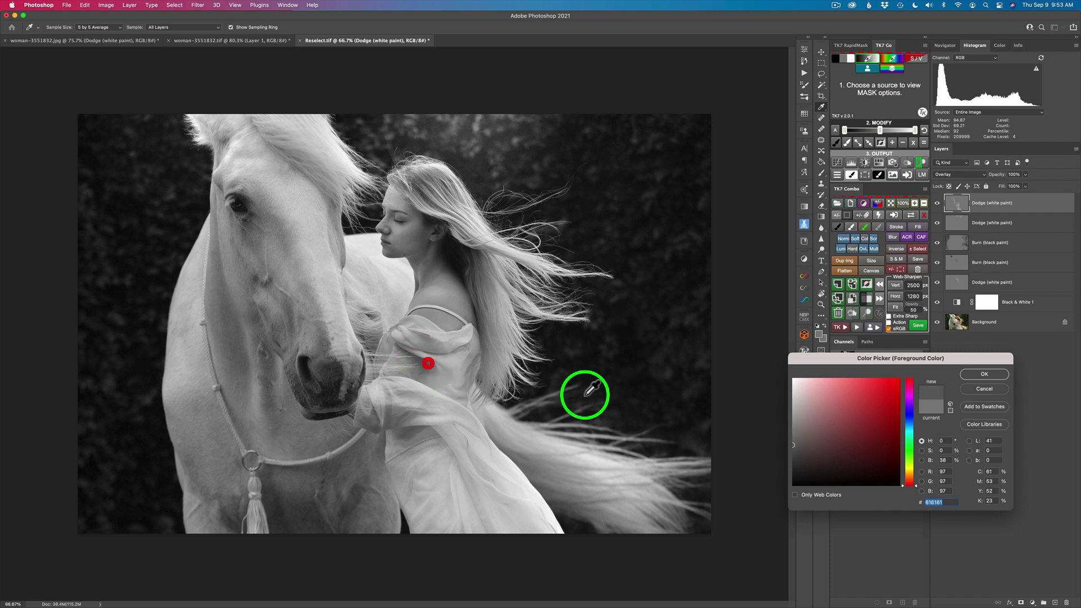
pyautogui.click(991, 374)
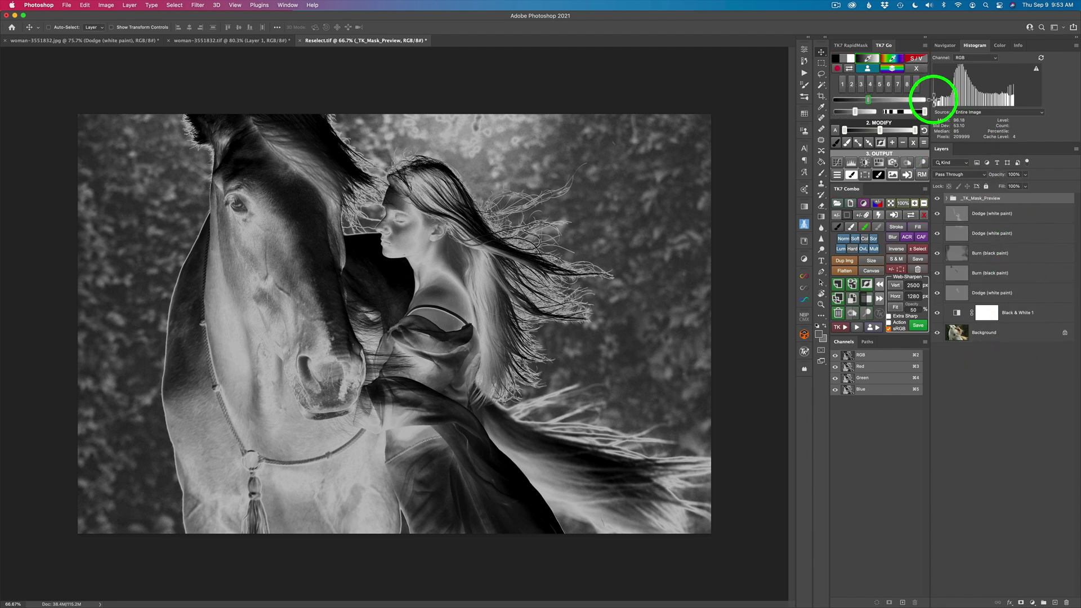
pyautogui.moveTo(923, 110); pyautogui.dragTo(917, 111)
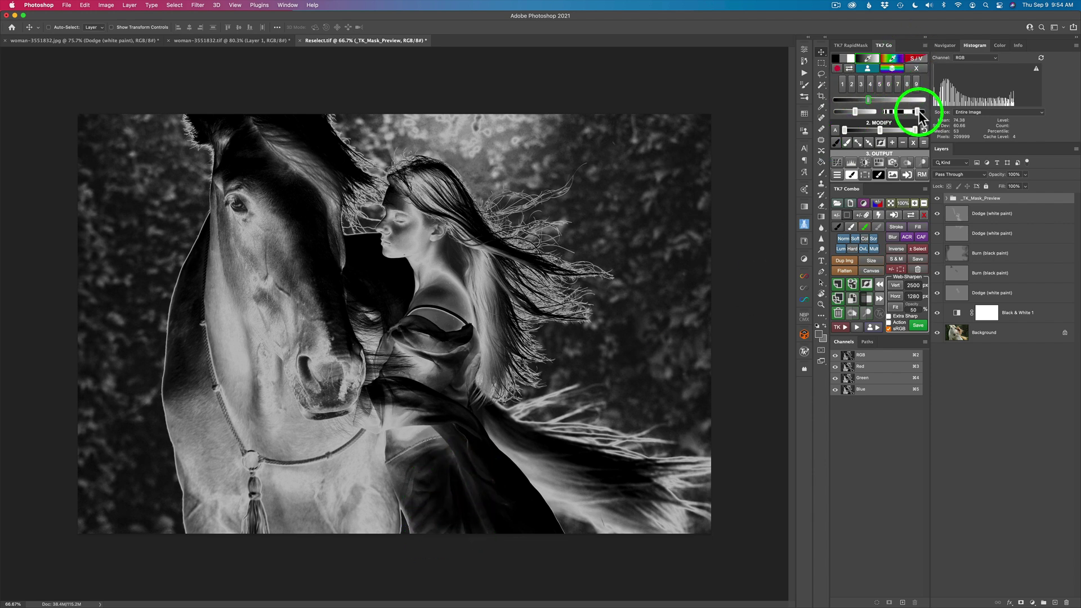
pyautogui.moveTo(933, 110); pyautogui.dragTo(924, 112)
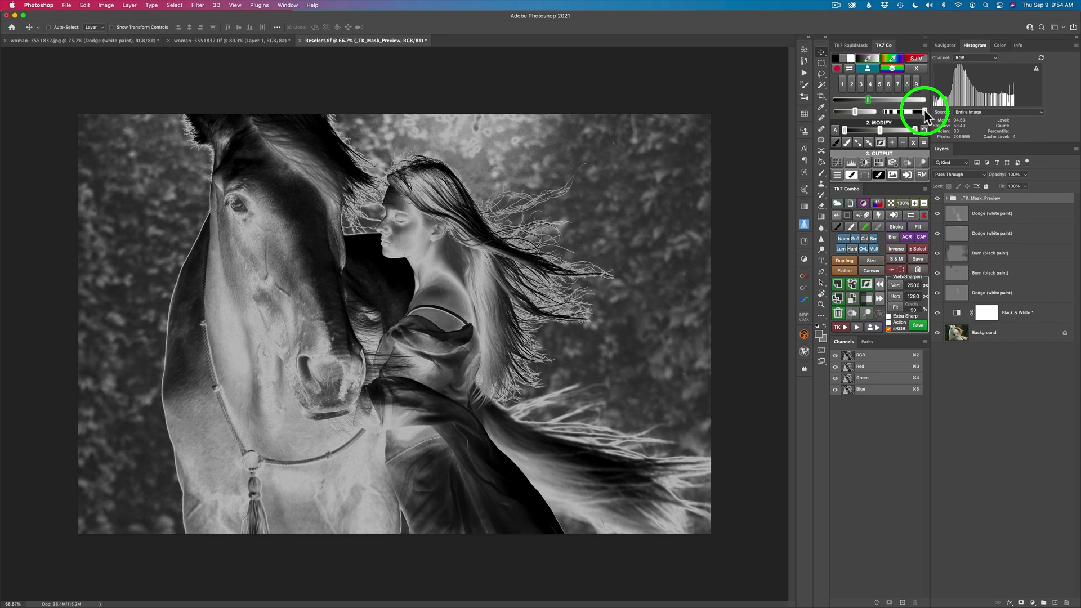
pyautogui.click(904, 162)
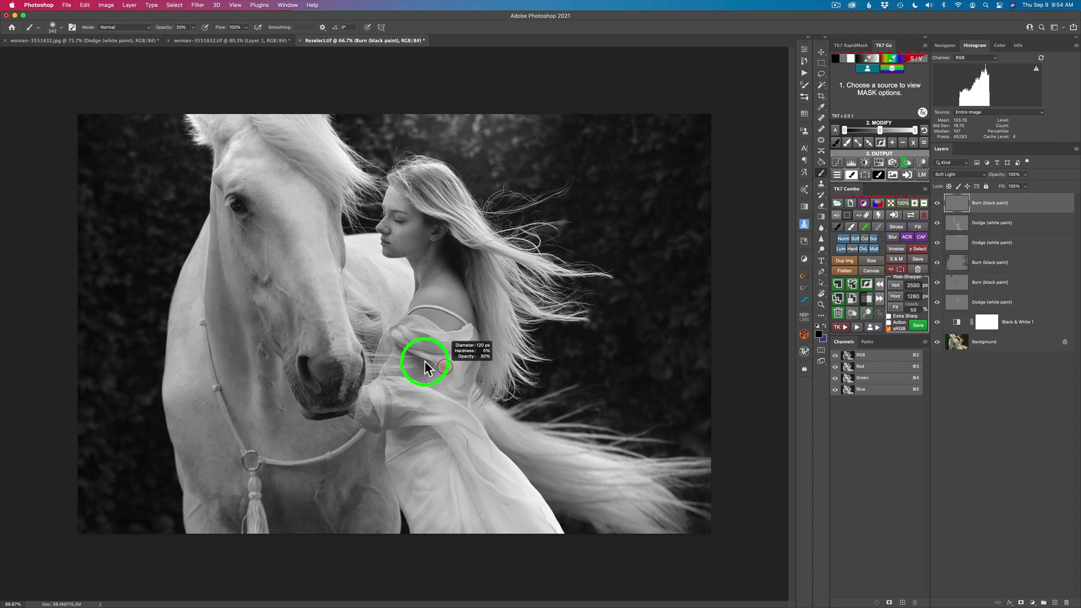
# - Darken the folds of the dress's sleeve and bodice with a resized, soft black brush at 10% opacity on the burn layer
pyautogui.moveTo(425, 360)
pyautogui.mouseDown()
pyautogui.moveTo(401, 353)
pyautogui.moveTo(431, 368)
pyautogui.mouseUp()
pyautogui.moveTo(437, 367)
pyautogui.mouseDown()
pyautogui.moveTo(444, 387)
pyautogui.moveTo(414, 378)
pyautogui.moveTo(473, 379)
pyautogui.moveTo(428, 371)
pyautogui.mouseUp()
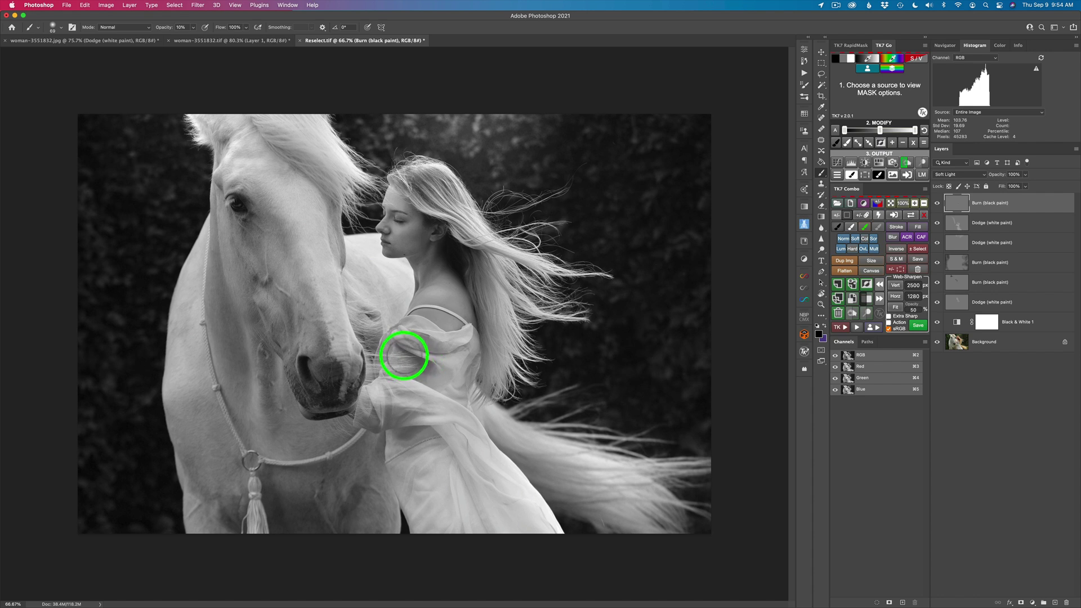
pyautogui.moveTo(422, 374)
pyautogui.mouseDown()
pyautogui.moveTo(476, 368)
pyautogui.moveTo(479, 359)
pyautogui.moveTo(470, 385)
pyautogui.moveTo(479, 347)
pyautogui.mouseUp()
pyautogui.moveTo(465, 383)
pyautogui.mouseDown()
pyautogui.moveTo(478, 344)
pyautogui.moveTo(465, 392)
pyautogui.moveTo(478, 332)
pyautogui.moveTo(464, 385)
pyautogui.moveTo(476, 342)
pyautogui.moveTo(467, 372)
pyautogui.moveTo(467, 355)
pyautogui.moveTo(438, 351)
pyautogui.moveTo(478, 339)
pyautogui.moveTo(465, 386)
pyautogui.mouseUp()
# - Burn in the shadow folds from the woman's waist down the front of the skirt and compare the result with the burn layer off and on
pyautogui.moveTo(378, 399)
pyautogui.mouseDown()
pyautogui.moveTo(384, 423)
pyautogui.moveTo(414, 417)
pyautogui.moveTo(395, 440)
pyautogui.moveTo(443, 431)
pyautogui.moveTo(509, 484)
pyautogui.moveTo(473, 454)
pyautogui.moveTo(508, 491)
pyautogui.moveTo(481, 465)
pyautogui.moveTo(502, 480)
pyautogui.moveTo(420, 482)
pyautogui.moveTo(407, 496)
pyautogui.moveTo(431, 457)
pyautogui.moveTo(397, 480)
pyautogui.moveTo(425, 444)
pyautogui.moveTo(392, 468)
pyautogui.moveTo(438, 437)
pyautogui.moveTo(403, 490)
pyautogui.mouseUp()
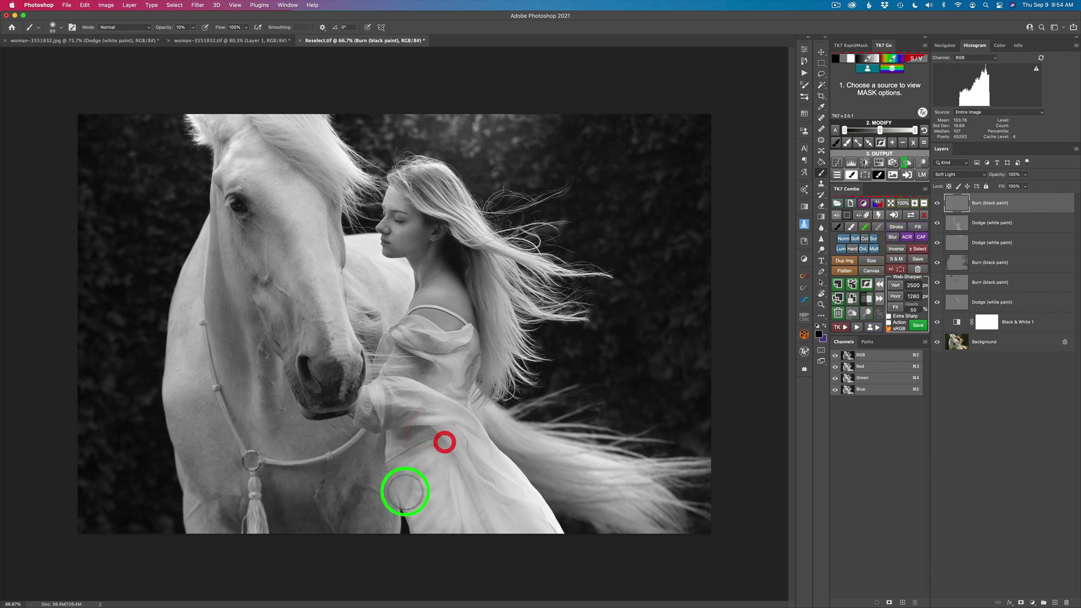
pyautogui.moveTo(444, 456); pyautogui.dragTo(410, 509)
pyautogui.moveTo(445, 475)
pyautogui.mouseDown()
pyautogui.moveTo(403, 526)
pyautogui.moveTo(425, 513)
pyautogui.mouseUp()
pyautogui.moveTo(441, 485)
pyautogui.mouseDown()
pyautogui.moveTo(425, 531)
pyautogui.moveTo(434, 517)
pyautogui.mouseUp()
pyautogui.moveTo(452, 483); pyautogui.dragTo(448, 512)
pyautogui.moveTo(455, 521)
pyautogui.mouseDown()
pyautogui.moveTo(458, 466)
pyautogui.moveTo(473, 510)
pyautogui.moveTo(470, 473)
pyautogui.moveTo(470, 507)
pyautogui.moveTo(441, 478)
pyautogui.moveTo(446, 471)
pyautogui.moveTo(449, 519)
pyautogui.moveTo(434, 492)
pyautogui.moveTo(400, 502)
pyautogui.moveTo(379, 466)
pyautogui.moveTo(392, 471)
pyautogui.mouseUp()
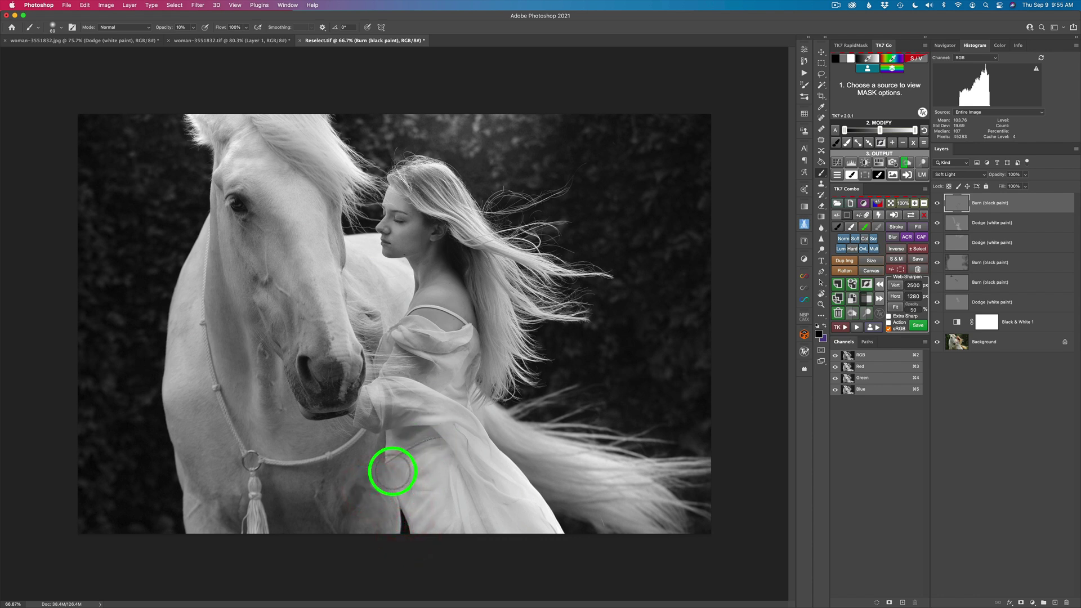
pyautogui.click(938, 204)
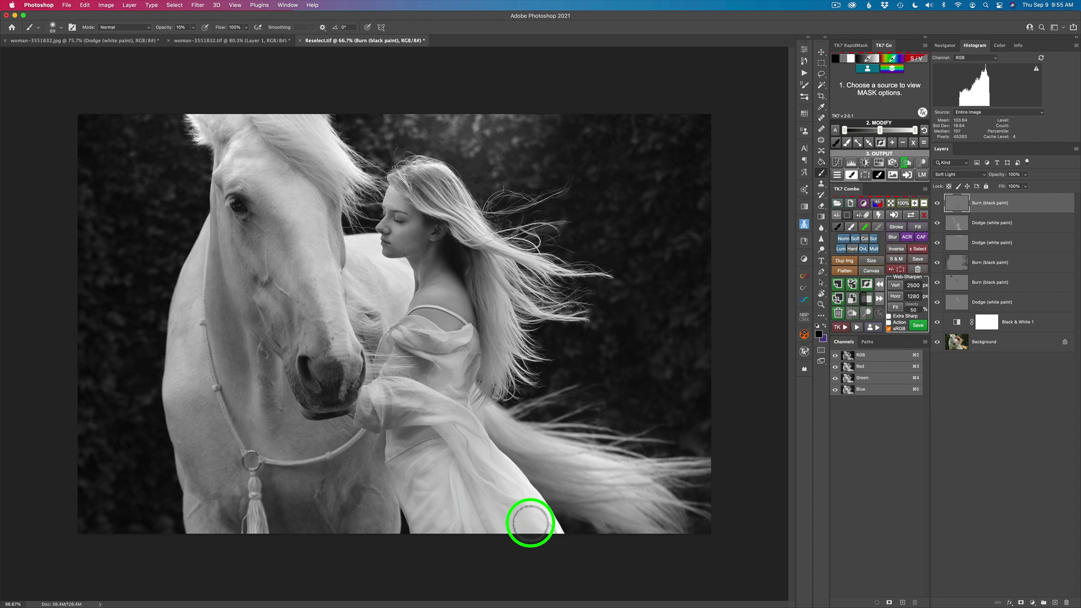
# - Darken the folds along the skirt's trailing edge and hem, and view the burn layer's strokes on their own
pyautogui.moveTo(511, 488)
pyautogui.mouseDown()
pyautogui.moveTo(473, 458)
pyautogui.moveTo(487, 468)
pyautogui.moveTo(483, 461)
pyautogui.mouseUp()
pyautogui.moveTo(522, 495); pyautogui.dragTo(485, 489)
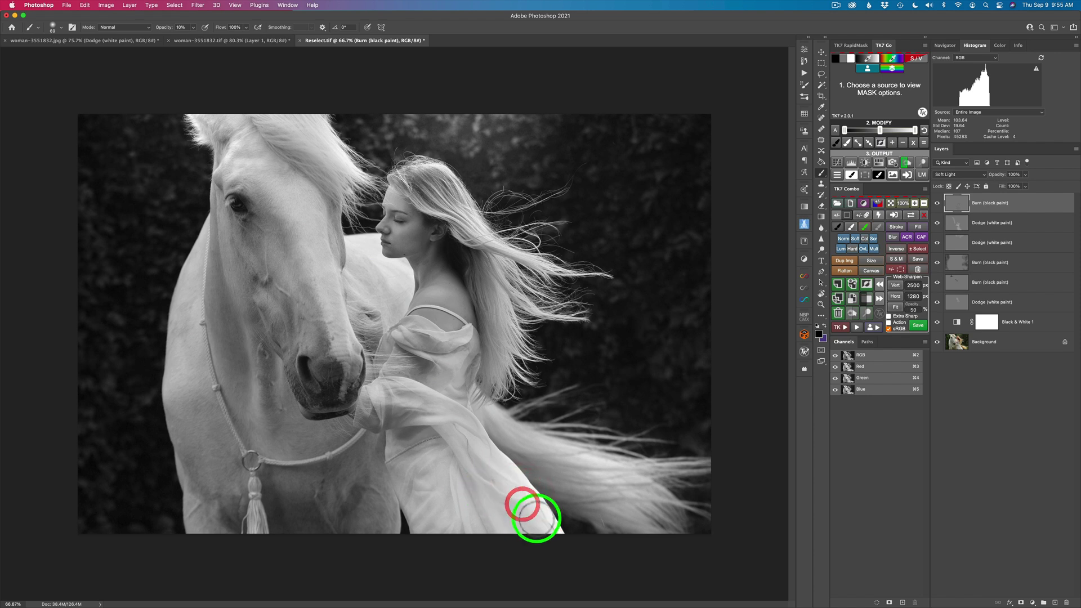
pyautogui.moveTo(536, 518)
pyautogui.mouseDown()
pyautogui.moveTo(556, 535)
pyautogui.moveTo(467, 474)
pyautogui.mouseUp()
pyautogui.moveTo(492, 536); pyautogui.dragTo(464, 482)
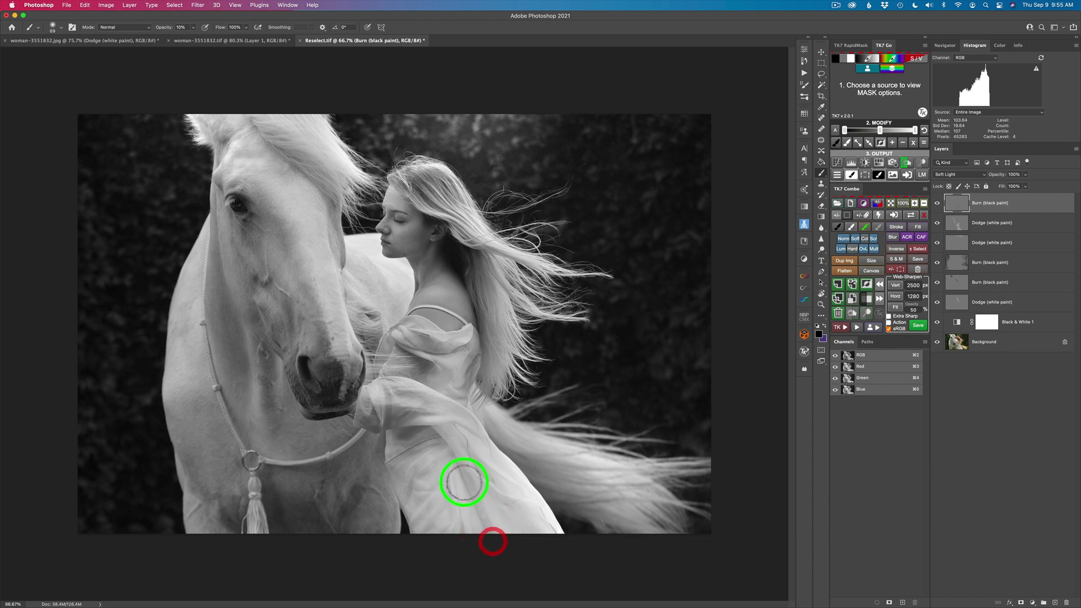
pyautogui.moveTo(487, 534)
pyautogui.mouseDown()
pyautogui.moveTo(449, 473)
pyautogui.moveTo(454, 518)
pyautogui.moveTo(450, 479)
pyautogui.moveTo(449, 492)
pyautogui.mouseUp()
pyautogui.moveTo(425, 537)
pyautogui.mouseDown()
pyautogui.moveTo(437, 495)
pyautogui.moveTo(409, 530)
pyautogui.moveTo(430, 485)
pyautogui.moveTo(407, 496)
pyautogui.moveTo(435, 457)
pyautogui.moveTo(410, 474)
pyautogui.moveTo(425, 453)
pyautogui.moveTo(403, 453)
pyautogui.moveTo(420, 443)
pyautogui.moveTo(390, 459)
pyautogui.moveTo(429, 438)
pyautogui.moveTo(394, 472)
pyautogui.moveTo(421, 448)
pyautogui.moveTo(412, 489)
pyautogui.moveTo(421, 472)
pyautogui.moveTo(417, 508)
pyautogui.moveTo(429, 476)
pyautogui.moveTo(427, 510)
pyautogui.moveTo(448, 404)
pyautogui.moveTo(468, 376)
pyautogui.moveTo(461, 395)
pyautogui.moveTo(469, 356)
pyautogui.moveTo(450, 360)
pyautogui.moveTo(469, 342)
pyautogui.moveTo(468, 387)
pyautogui.moveTo(470, 352)
pyautogui.moveTo(447, 358)
pyautogui.moveTo(417, 443)
pyautogui.mouseUp()
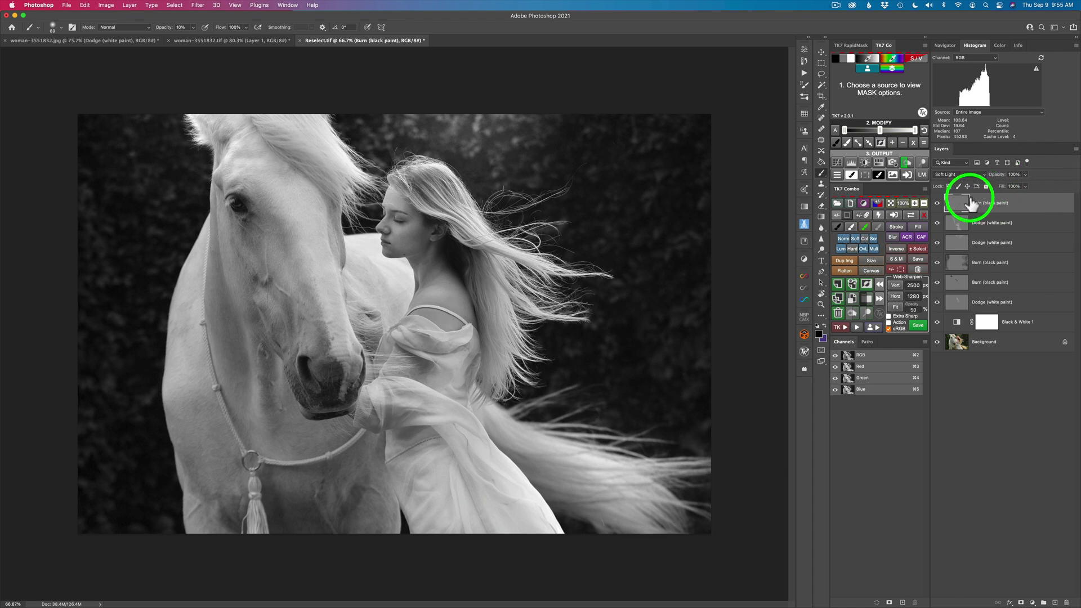
pyautogui.keyDown('alt'); pyautogui.click(937, 204); pyautogui.keyUp('alt')
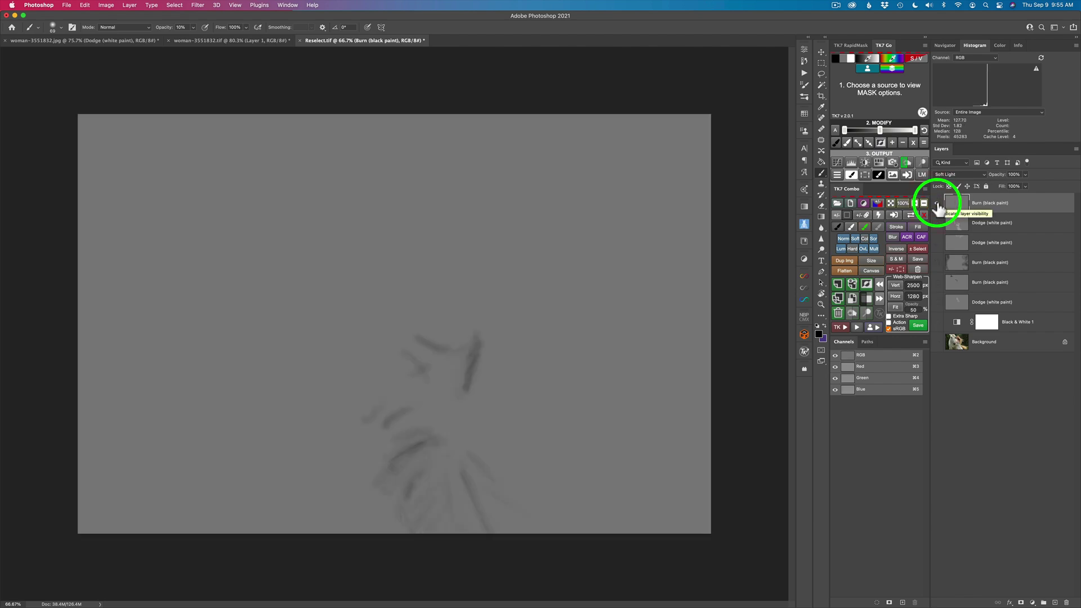
pyautogui.keyDown('alt'); pyautogui.click(938, 204); pyautogui.keyUp('alt')
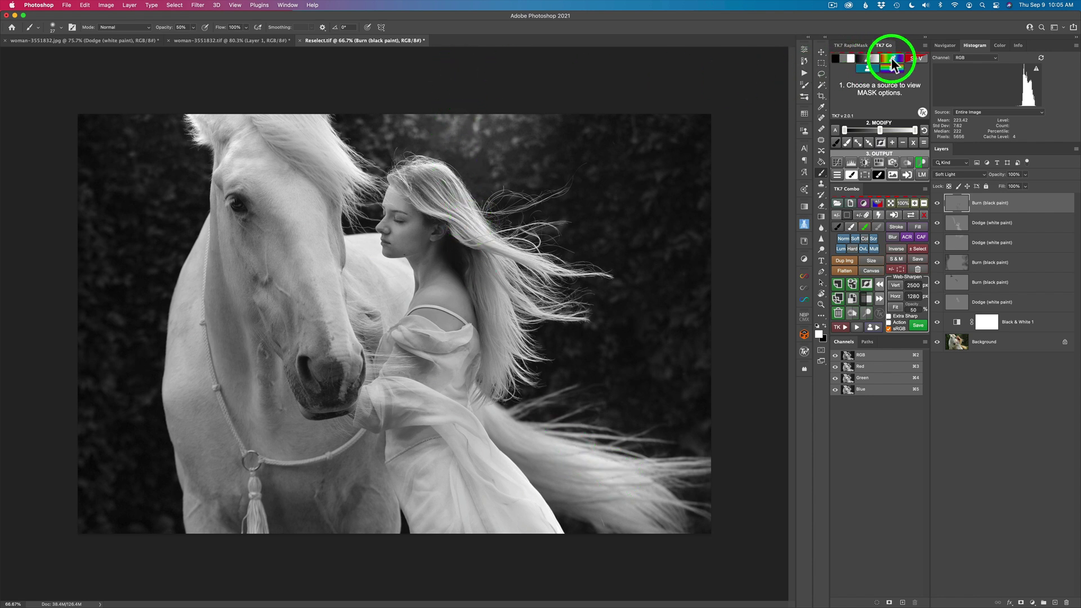
# - Create a dodge layer for white paint through a slightly narrowed luminosity mask based on a tone sampled in the woman's hair
pyautogui.click(871, 58)
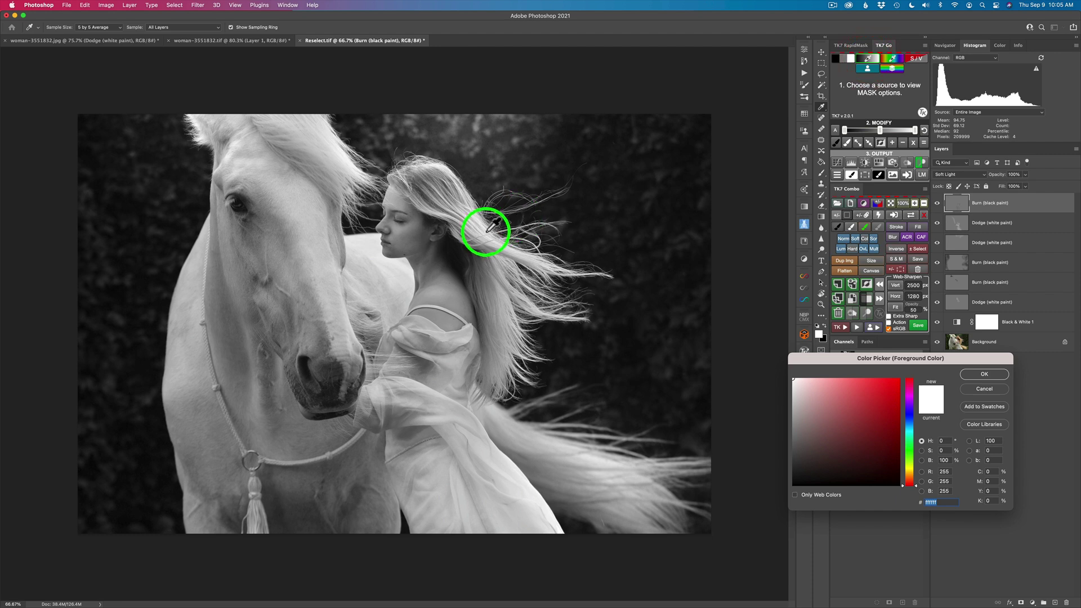
pyautogui.click(496, 265)
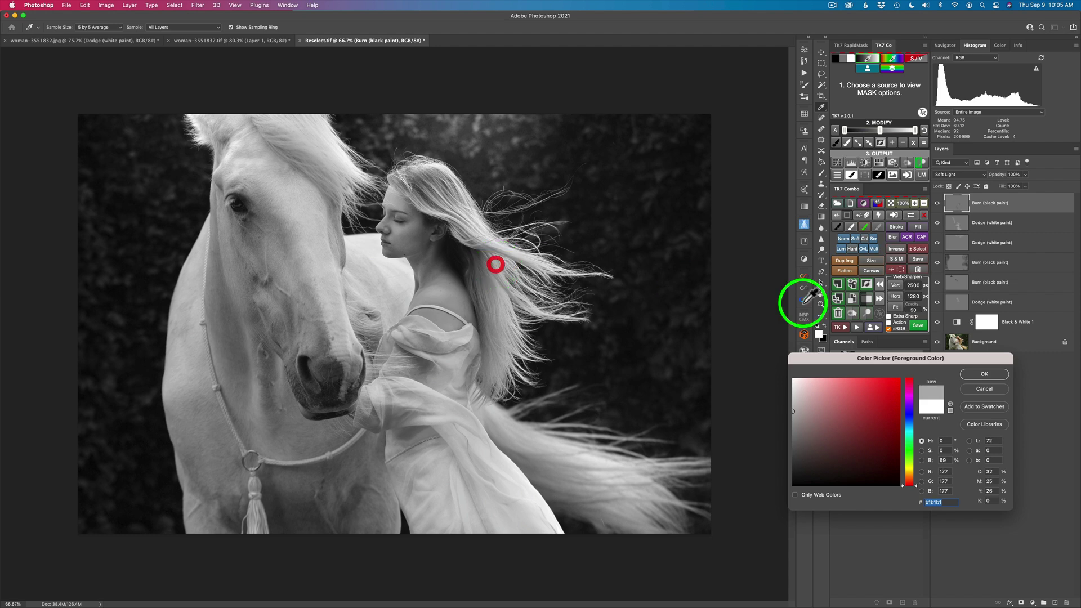
pyautogui.click(985, 373)
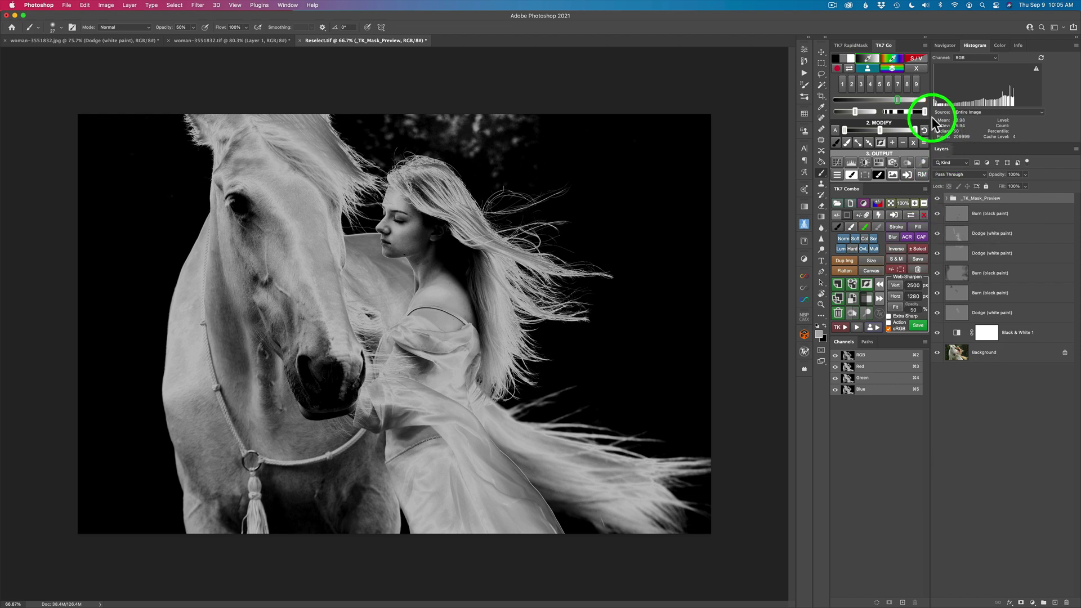
pyautogui.moveTo(924, 113); pyautogui.dragTo(916, 112)
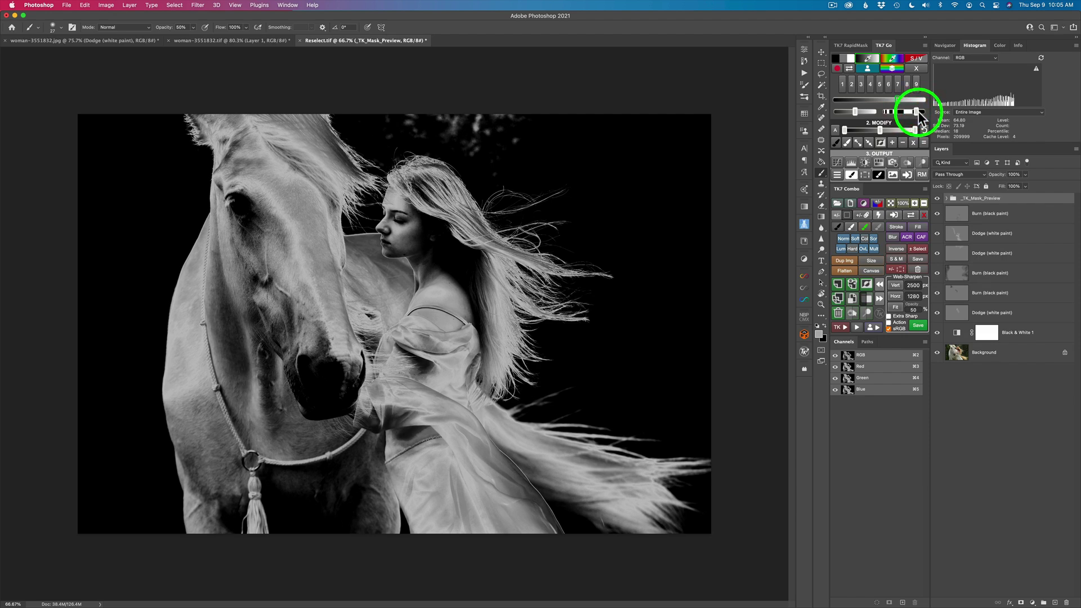
pyautogui.click(921, 162)
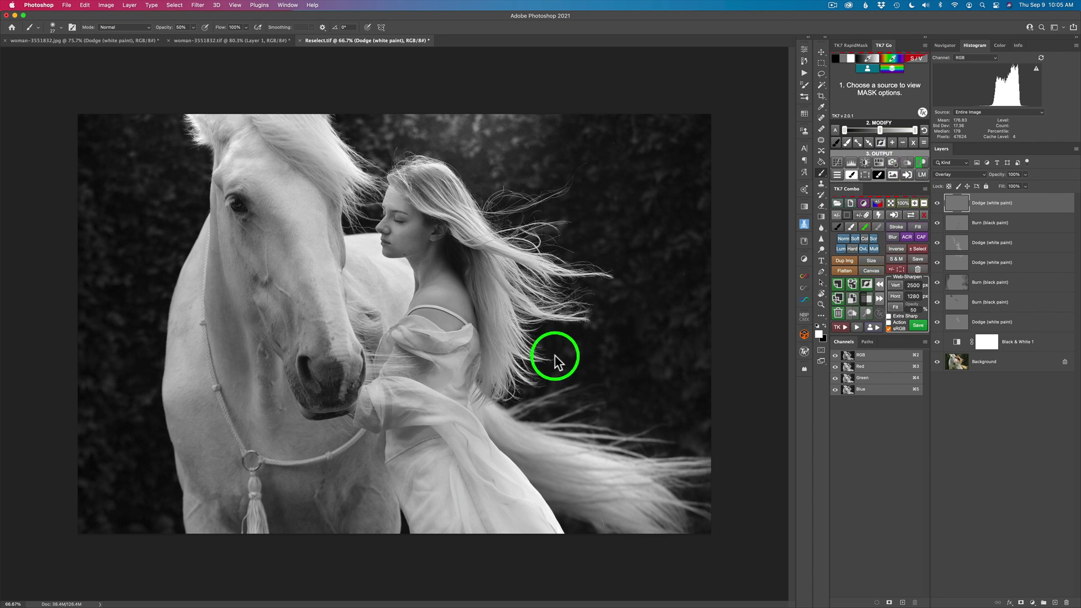
# - Lighten the woman's wind-blown hair strands with white paint at 20% brush opacity on the new dodge layer
pyautogui.press('2')
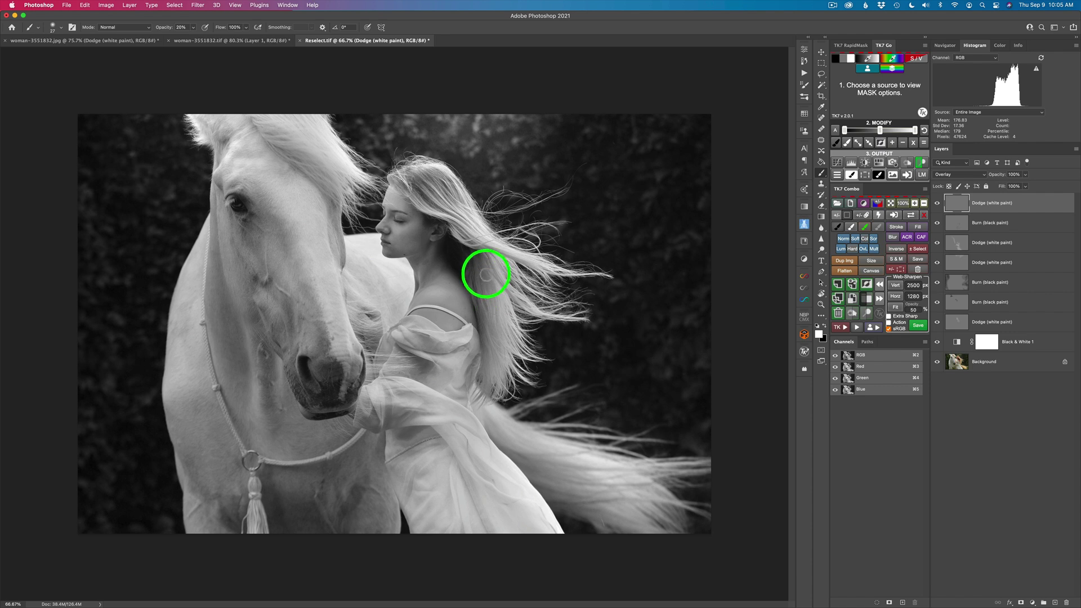
pyautogui.moveTo(504, 282)
pyautogui.mouseDown()
pyautogui.moveTo(520, 299)
pyautogui.moveTo(510, 304)
pyautogui.moveTo(490, 279)
pyautogui.moveTo(512, 309)
pyautogui.moveTo(499, 295)
pyautogui.moveTo(510, 338)
pyautogui.moveTo(503, 304)
pyautogui.moveTo(540, 357)
pyautogui.moveTo(509, 351)
pyautogui.moveTo(501, 337)
pyautogui.moveTo(535, 357)
pyautogui.moveTo(504, 309)
pyautogui.moveTo(519, 345)
pyautogui.moveTo(519, 361)
pyautogui.moveTo(504, 349)
pyautogui.moveTo(513, 369)
pyautogui.moveTo(506, 346)
pyautogui.moveTo(535, 376)
pyautogui.moveTo(507, 364)
pyautogui.moveTo(524, 395)
pyautogui.mouseUp()
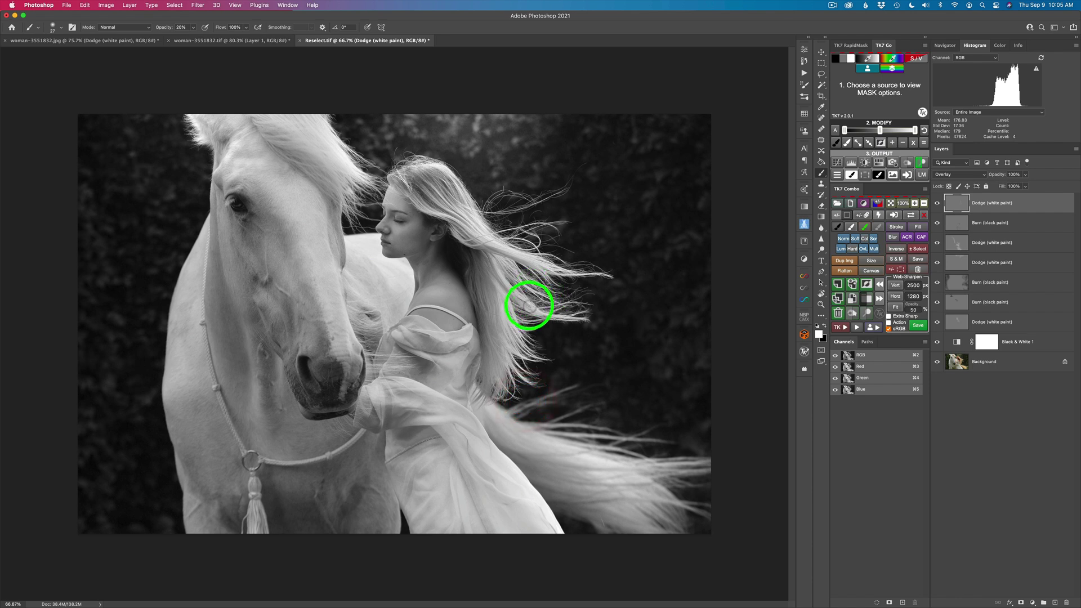
pyautogui.moveTo(557, 317); pyautogui.dragTo(579, 314)
pyautogui.click(580, 317)
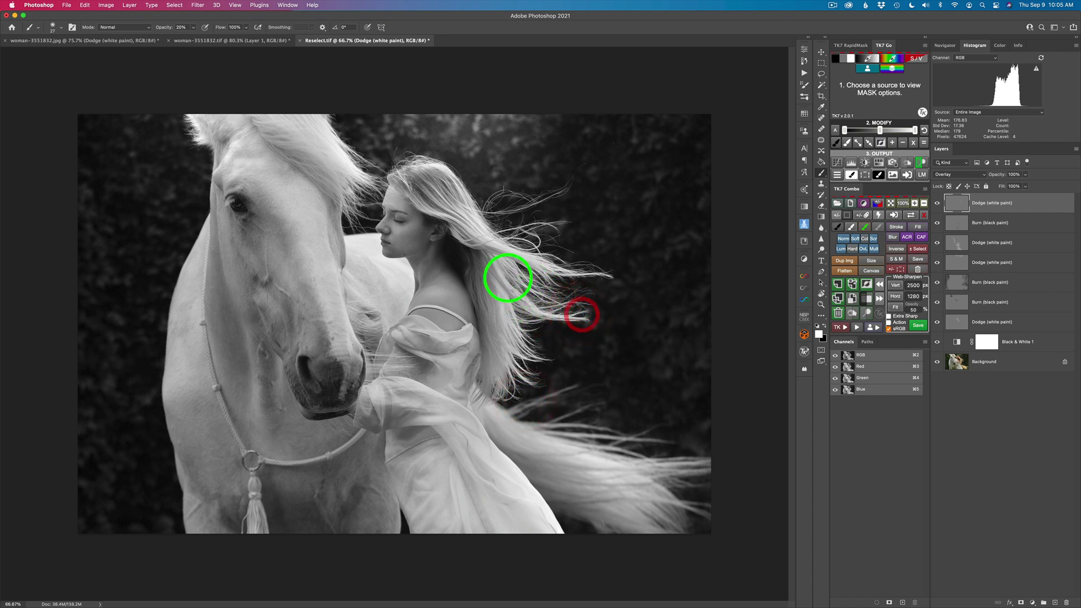
pyautogui.moveTo(524, 287)
pyautogui.mouseDown()
pyautogui.moveTo(510, 258)
pyautogui.moveTo(522, 276)
pyautogui.mouseUp()
pyautogui.moveTo(567, 302)
pyautogui.mouseDown()
pyautogui.moveTo(529, 287)
pyautogui.moveTo(567, 303)
pyautogui.moveTo(504, 245)
pyautogui.moveTo(563, 268)
pyautogui.moveTo(534, 257)
pyautogui.mouseUp()
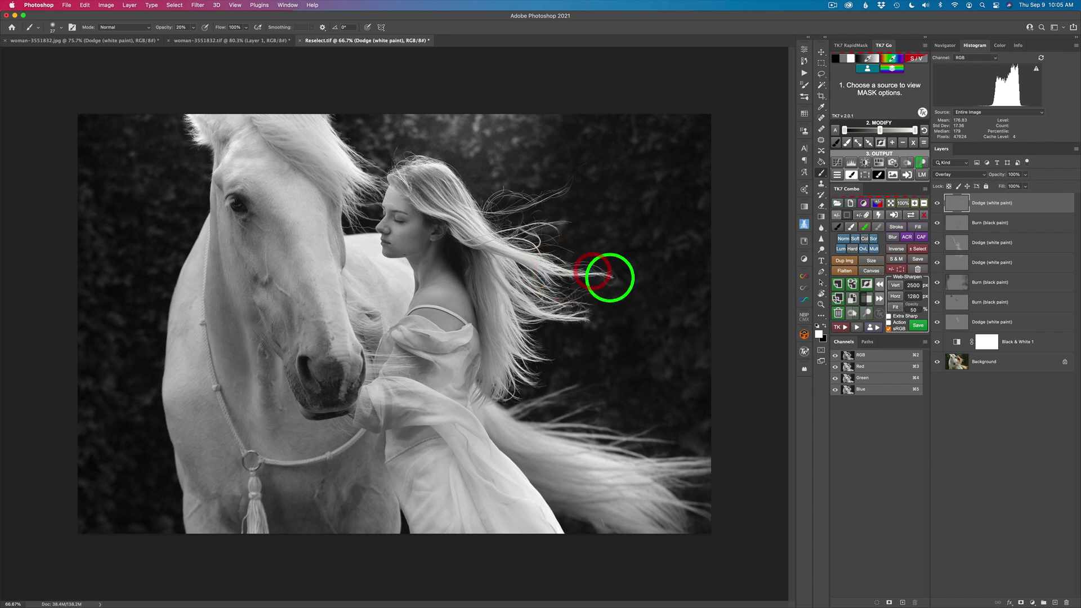
pyautogui.moveTo(611, 276); pyautogui.dragTo(496, 235)
pyautogui.moveTo(558, 222)
pyautogui.mouseDown()
pyautogui.moveTo(516, 225)
pyautogui.moveTo(551, 222)
pyautogui.moveTo(488, 213)
pyautogui.mouseUp()
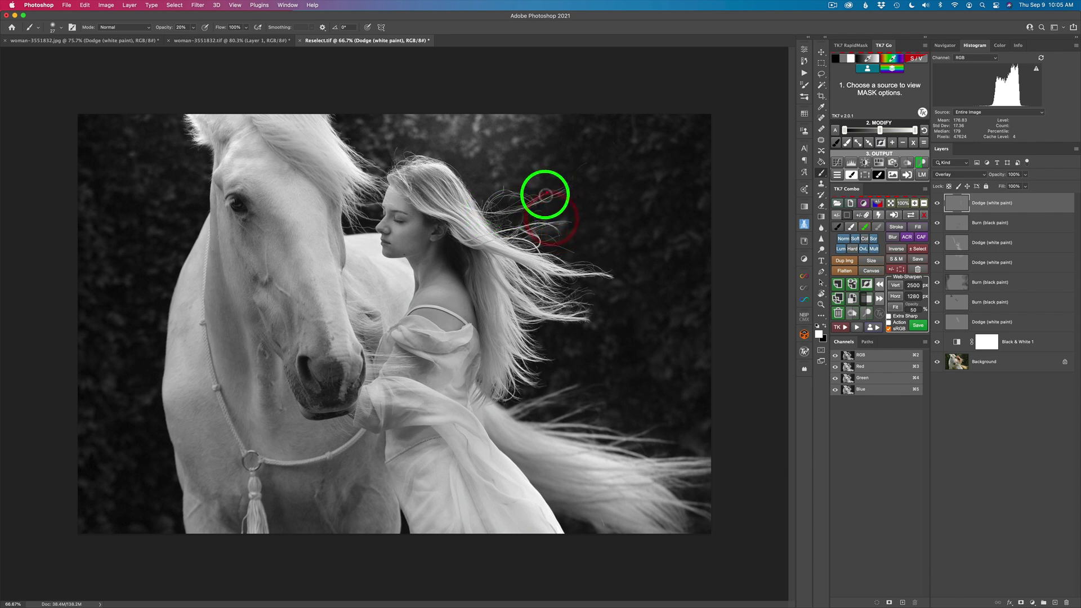
pyautogui.moveTo(546, 195); pyautogui.dragTo(516, 211)
pyautogui.moveTo(574, 173)
pyautogui.mouseDown()
pyautogui.moveTo(542, 199)
pyautogui.moveTo(573, 174)
pyautogui.moveTo(488, 209)
pyautogui.moveTo(531, 193)
pyautogui.moveTo(493, 196)
pyautogui.moveTo(534, 197)
pyautogui.moveTo(438, 207)
pyautogui.moveTo(410, 196)
pyautogui.moveTo(486, 245)
pyautogui.moveTo(454, 199)
pyautogui.moveTo(419, 184)
pyautogui.moveTo(450, 213)
pyautogui.moveTo(421, 184)
pyautogui.moveTo(445, 211)
pyautogui.moveTo(457, 202)
pyautogui.moveTo(423, 176)
pyautogui.moveTo(450, 204)
pyautogui.moveTo(442, 189)
pyautogui.moveTo(395, 177)
pyautogui.moveTo(411, 193)
pyautogui.moveTo(396, 178)
pyautogui.moveTo(415, 194)
pyautogui.moveTo(399, 184)
pyautogui.moveTo(417, 180)
pyautogui.moveTo(410, 165)
pyautogui.moveTo(430, 173)
pyautogui.moveTo(424, 165)
pyautogui.moveTo(453, 195)
pyautogui.moveTo(455, 185)
pyautogui.moveTo(477, 234)
pyautogui.moveTo(464, 199)
pyautogui.moveTo(490, 240)
pyautogui.moveTo(582, 275)
pyautogui.moveTo(530, 273)
pyautogui.moveTo(497, 255)
pyautogui.moveTo(527, 285)
pyautogui.moveTo(509, 255)
pyautogui.moveTo(541, 281)
pyautogui.moveTo(528, 277)
pyautogui.moveTo(548, 306)
pyautogui.moveTo(596, 312)
pyautogui.mouseUp()
# - Lighten the hair's lower tips and the lengths behind the shoulder with white paint, comparing the dodge layer off and on
pyautogui.moveTo(532, 341)
pyautogui.mouseDown()
pyautogui.moveTo(552, 360)
pyautogui.moveTo(503, 351)
pyautogui.moveTo(544, 375)
pyautogui.moveTo(516, 366)
pyautogui.moveTo(532, 390)
pyautogui.mouseUp()
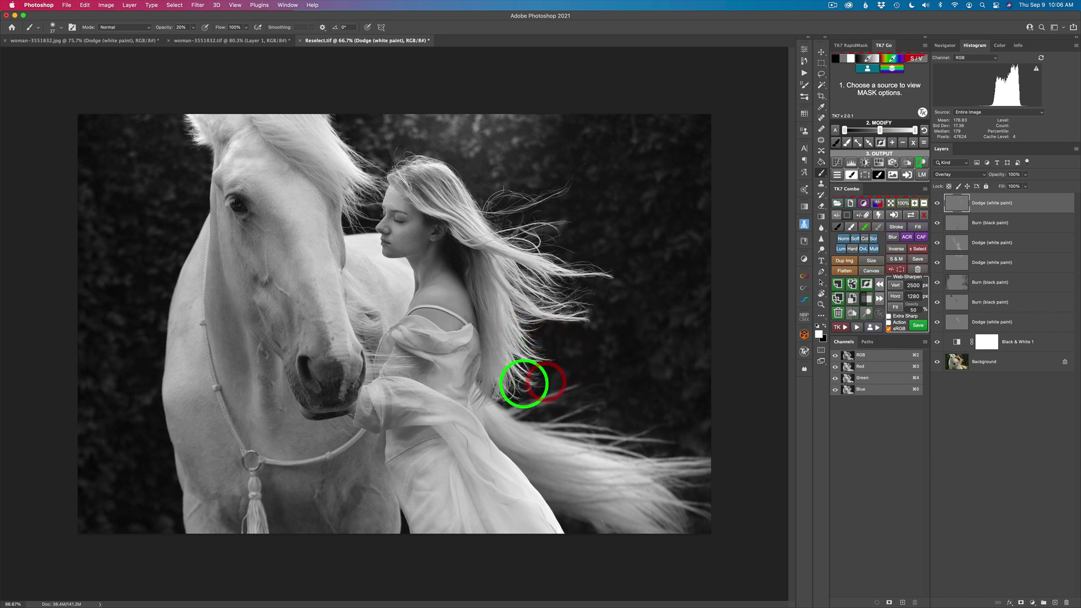
pyautogui.moveTo(493, 341); pyautogui.dragTo(497, 402)
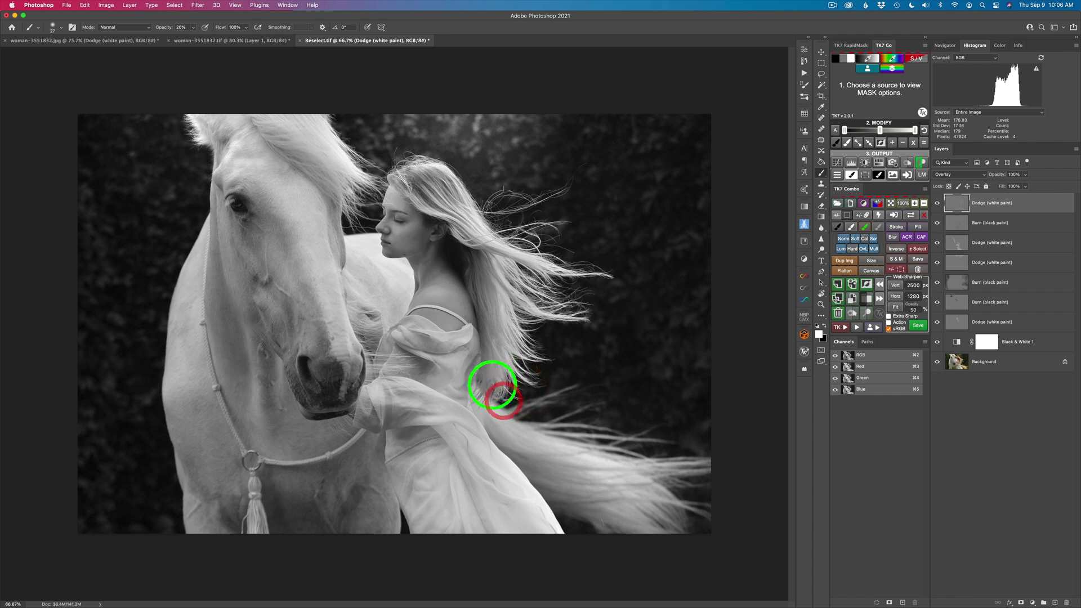
pyautogui.moveTo(488, 303); pyautogui.dragTo(503, 338)
pyautogui.moveTo(505, 335); pyautogui.dragTo(504, 335)
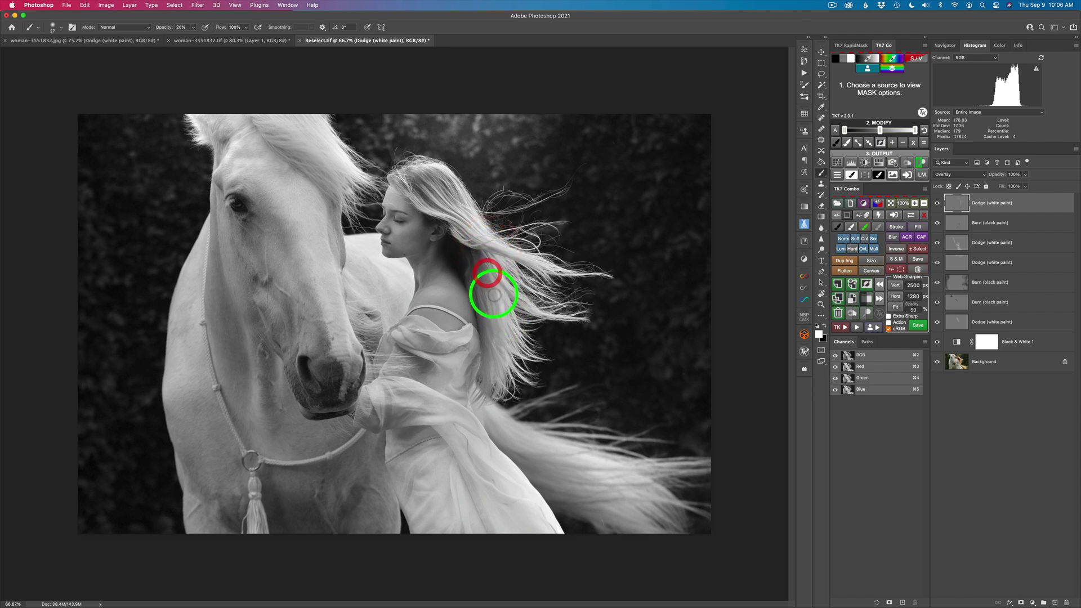
pyautogui.moveTo(494, 295); pyautogui.dragTo(502, 329)
pyautogui.moveTo(483, 259); pyautogui.dragTo(500, 324)
pyautogui.moveTo(474, 249)
pyautogui.mouseDown()
pyautogui.moveTo(492, 270)
pyautogui.moveTo(500, 321)
pyautogui.mouseUp()
pyautogui.moveTo(477, 252); pyautogui.dragTo(496, 315)
pyautogui.moveTo(472, 251)
pyautogui.mouseDown()
pyautogui.moveTo(498, 346)
pyautogui.moveTo(490, 322)
pyautogui.moveTo(513, 348)
pyautogui.moveTo(499, 334)
pyautogui.moveTo(526, 397)
pyautogui.moveTo(498, 333)
pyautogui.moveTo(490, 273)
pyautogui.mouseUp()
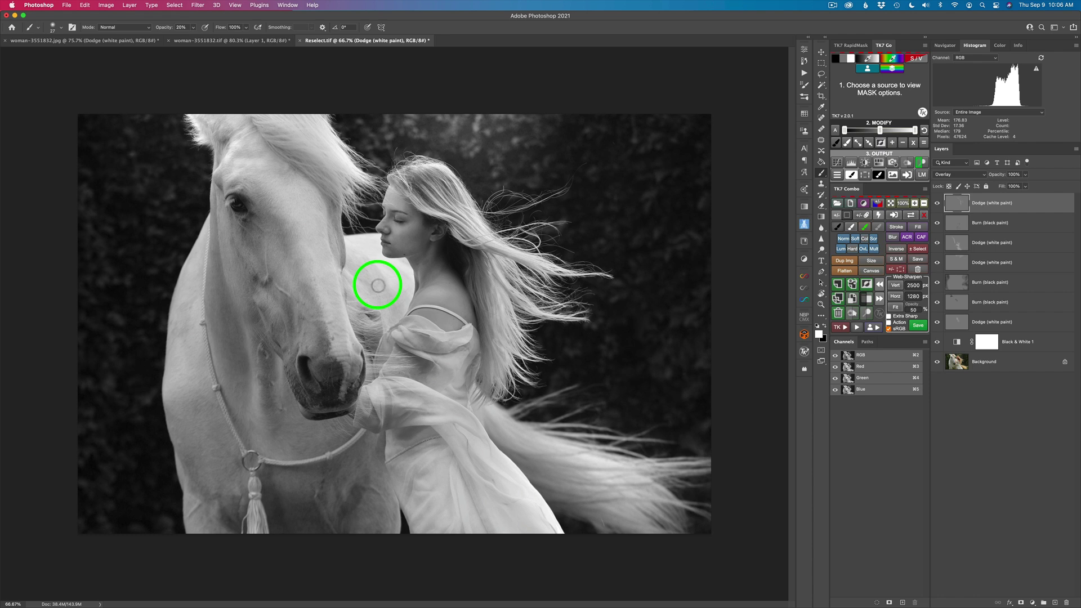
pyautogui.click(938, 204)
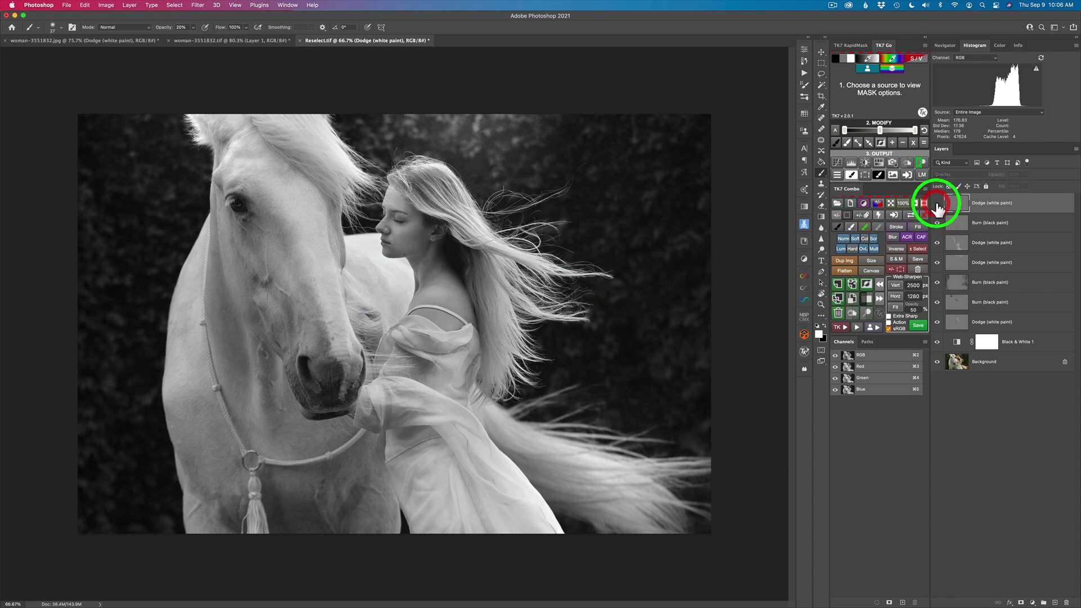
pyautogui.click(937, 204)
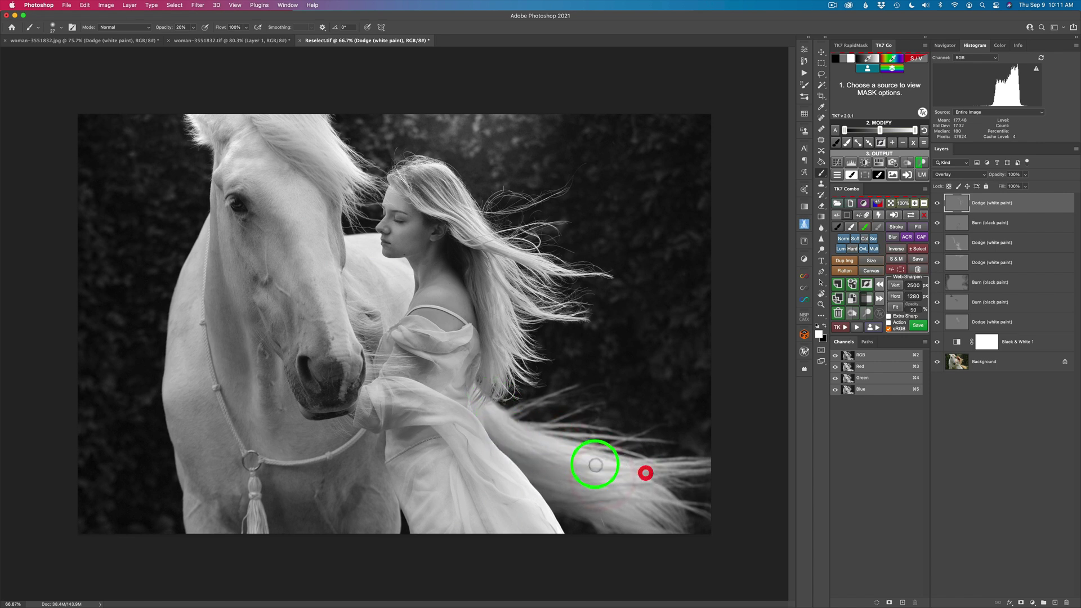
# - Dodge the strands of the horse's tail with white paint and compare the image with the top dodge layer off and on
pyautogui.moveTo(680, 463); pyautogui.dragTo(588, 444)
pyautogui.moveTo(722, 451)
pyautogui.mouseDown()
pyautogui.moveTo(586, 468)
pyautogui.moveTo(604, 488)
pyautogui.mouseUp()
pyautogui.moveTo(703, 507)
pyautogui.mouseDown()
pyautogui.moveTo(614, 465)
pyautogui.moveTo(503, 424)
pyautogui.mouseUp()
pyautogui.moveTo(526, 430); pyautogui.dragTo(504, 418)
pyautogui.moveTo(573, 432); pyautogui.dragTo(540, 423)
pyautogui.moveTo(604, 436)
pyautogui.mouseDown()
pyautogui.moveTo(545, 417)
pyautogui.moveTo(595, 404)
pyautogui.moveTo(553, 395)
pyautogui.moveTo(523, 413)
pyautogui.mouseUp()
pyautogui.moveTo(616, 395); pyautogui.dragTo(544, 431)
pyautogui.moveTo(565, 434); pyautogui.dragTo(558, 427)
pyautogui.moveTo(615, 452); pyautogui.dragTo(529, 457)
pyautogui.moveTo(565, 468)
pyautogui.mouseDown()
pyautogui.moveTo(526, 457)
pyautogui.moveTo(549, 471)
pyautogui.moveTo(534, 463)
pyautogui.mouseUp()
pyautogui.moveTo(642, 485); pyautogui.dragTo(606, 493)
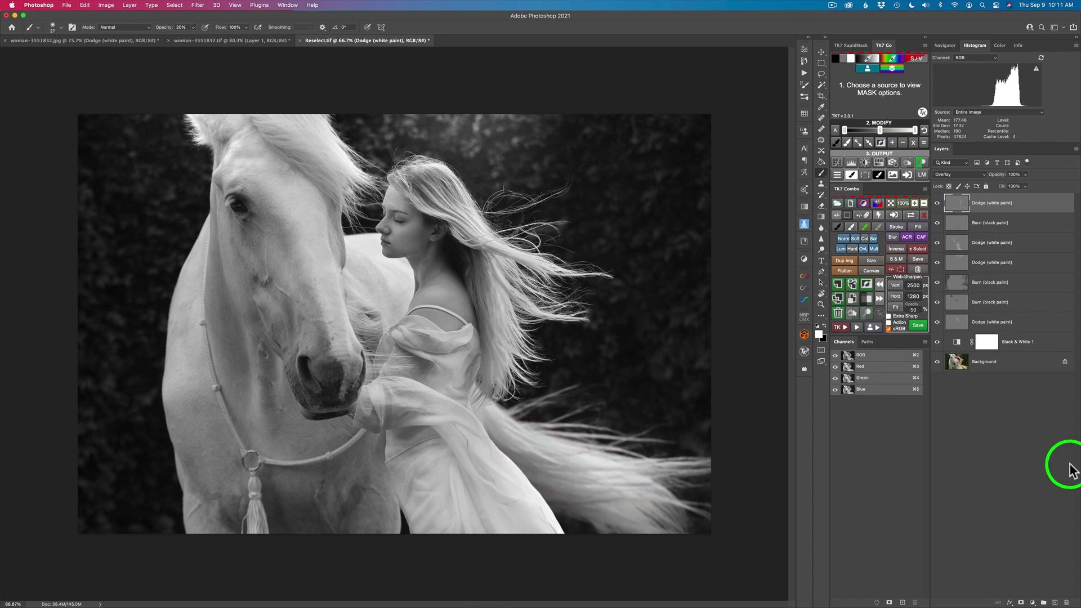
pyautogui.click(938, 204)
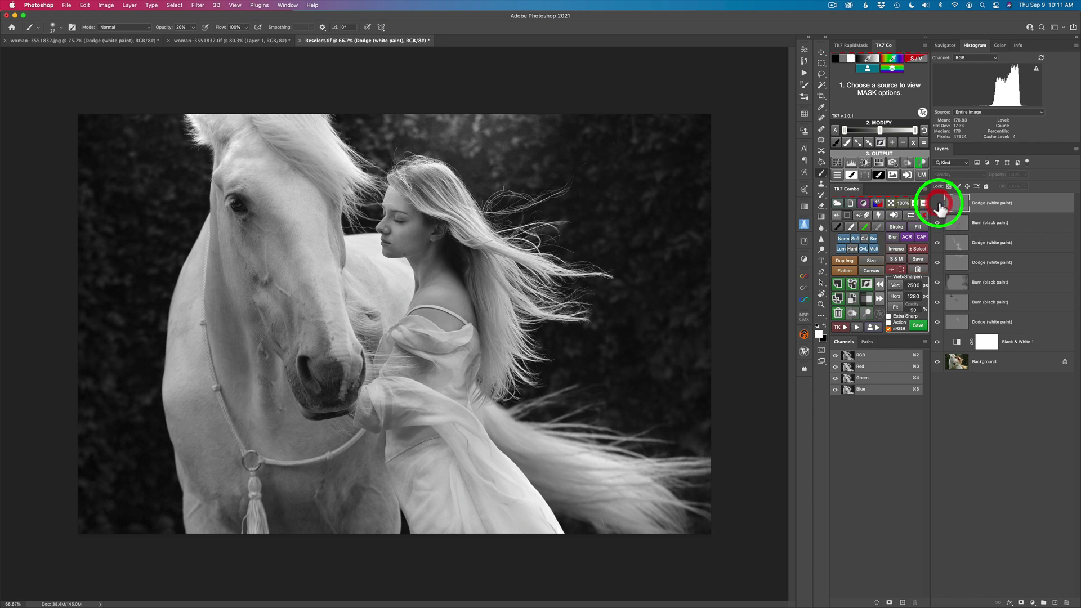
pyautogui.click(938, 203)
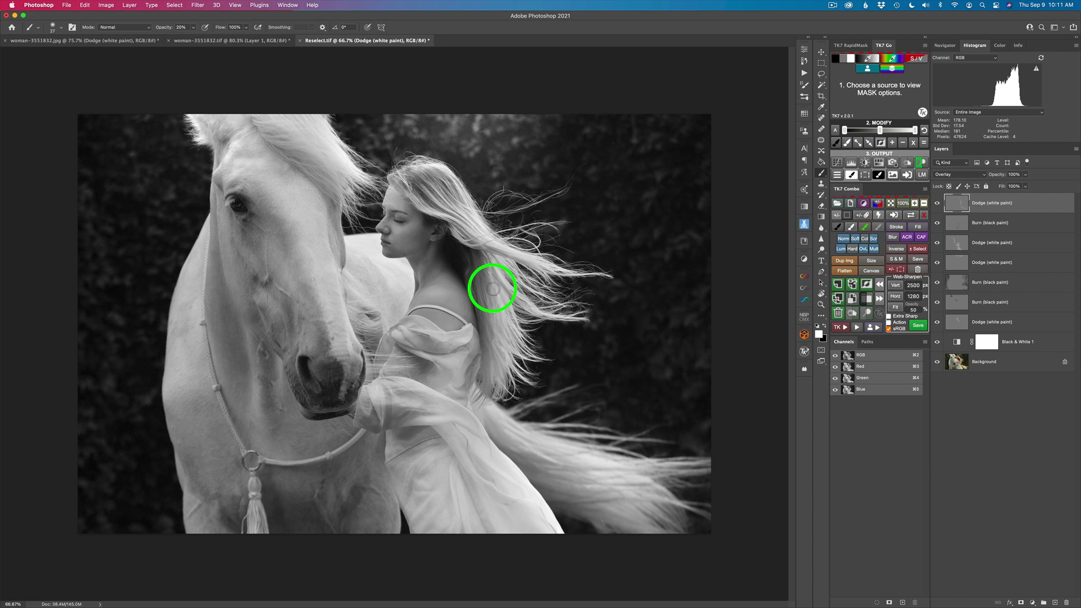
# - Tone down the dodging in the hair behind the shoulder with gray paint at 10% brush opacity, comparing the top dodge layer off and on
pyautogui.click(876, 227)
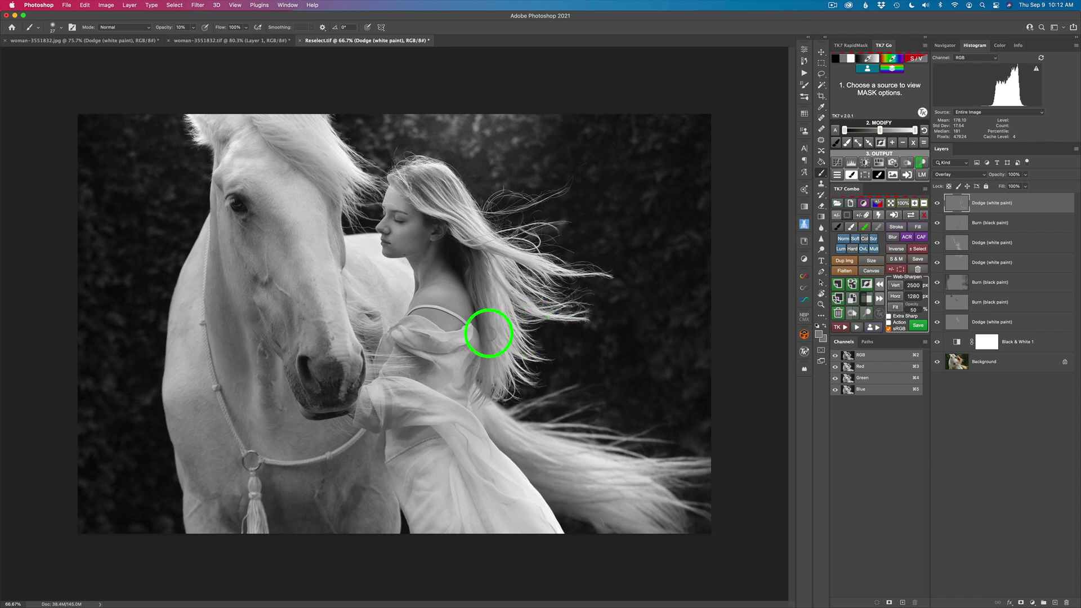
pyautogui.moveTo(490, 299)
pyautogui.mouseDown()
pyautogui.moveTo(503, 298)
pyautogui.moveTo(501, 325)
pyautogui.moveTo(490, 271)
pyautogui.mouseUp()
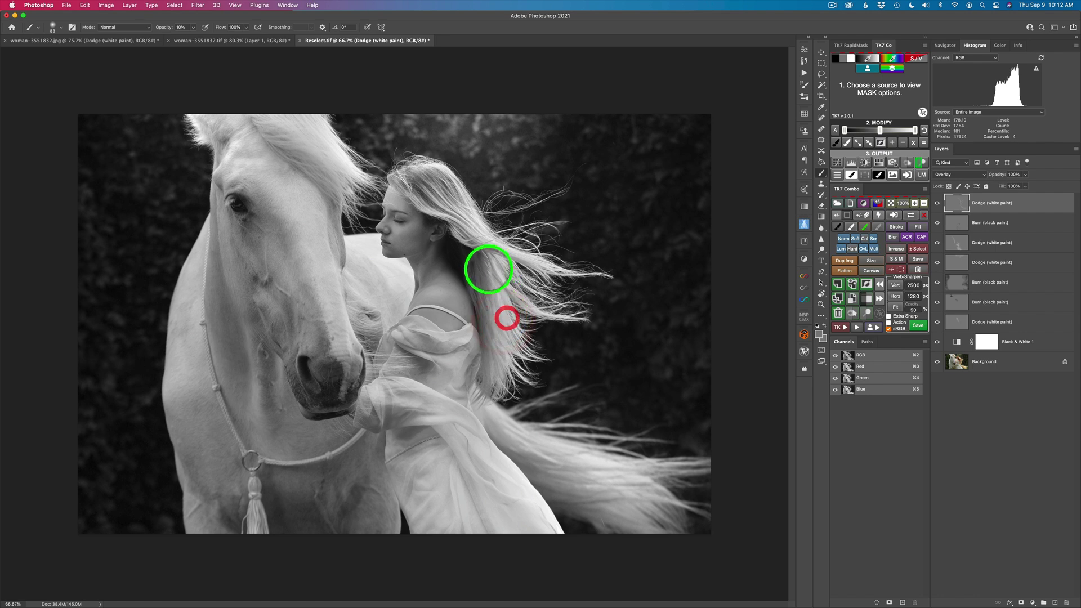
pyautogui.moveTo(509, 318); pyautogui.dragTo(489, 299)
pyautogui.moveTo(506, 337)
pyautogui.mouseDown()
pyautogui.moveTo(489, 317)
pyautogui.moveTo(501, 353)
pyautogui.mouseUp()
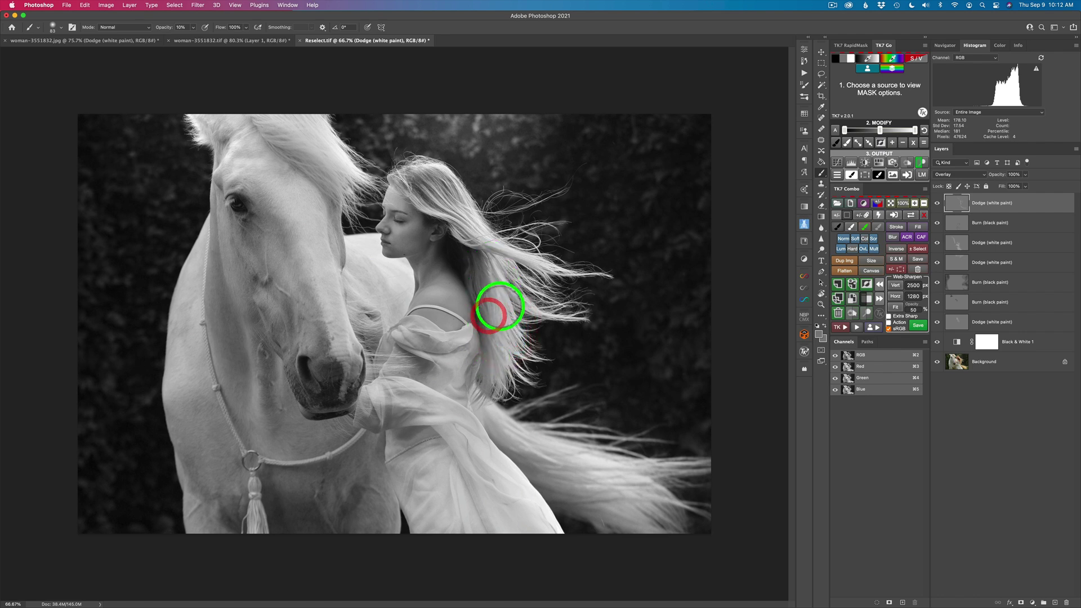
pyautogui.moveTo(491, 286)
pyautogui.mouseDown()
pyautogui.moveTo(495, 308)
pyautogui.moveTo(484, 273)
pyautogui.moveTo(476, 326)
pyautogui.mouseUp()
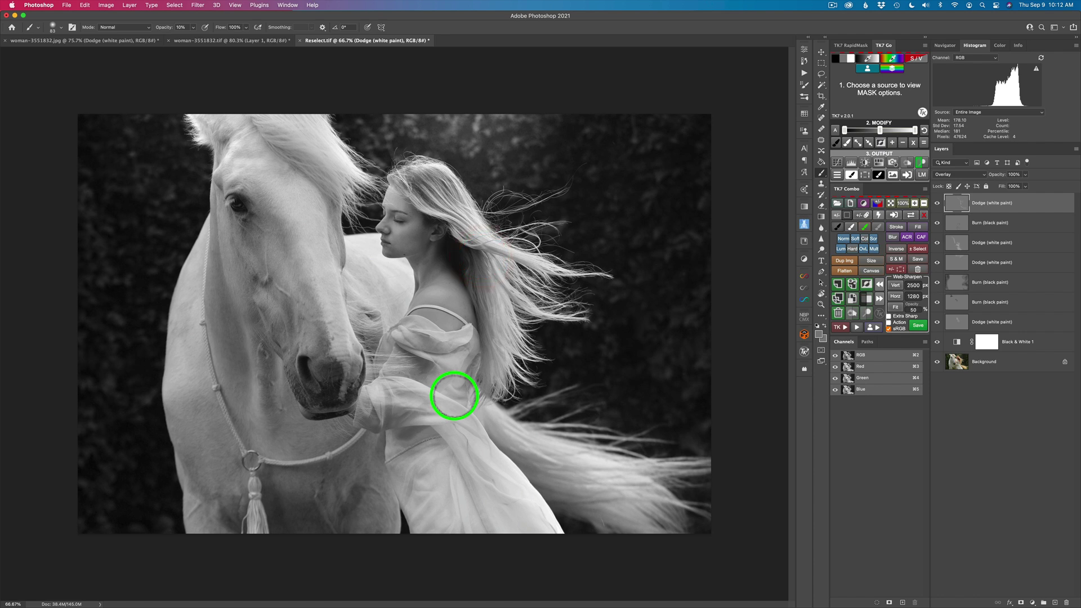
pyautogui.click(938, 204)
pyautogui.click(937, 204)
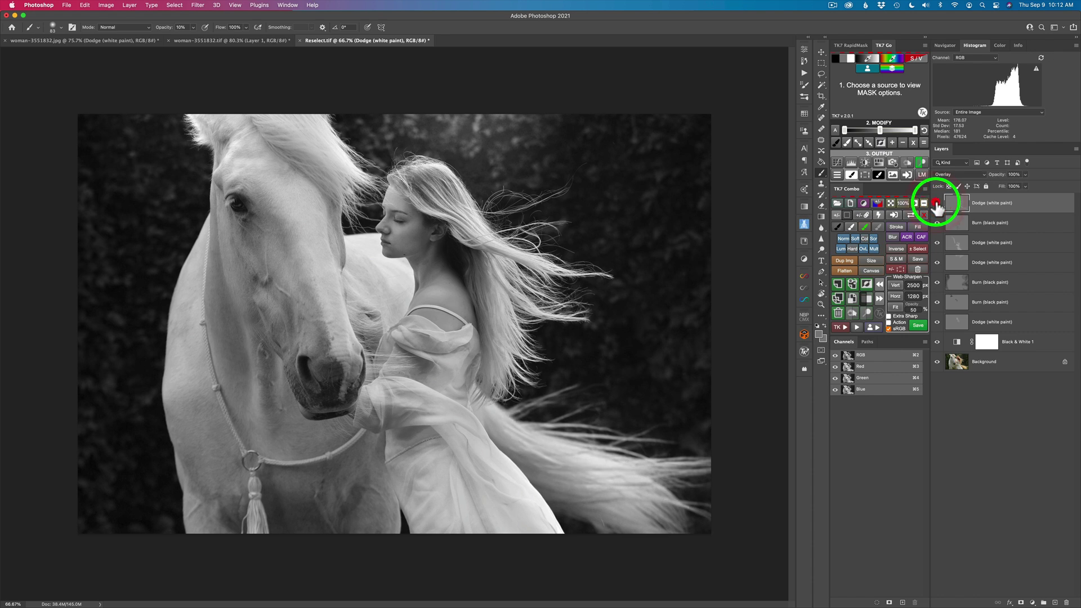
pyautogui.click(937, 204)
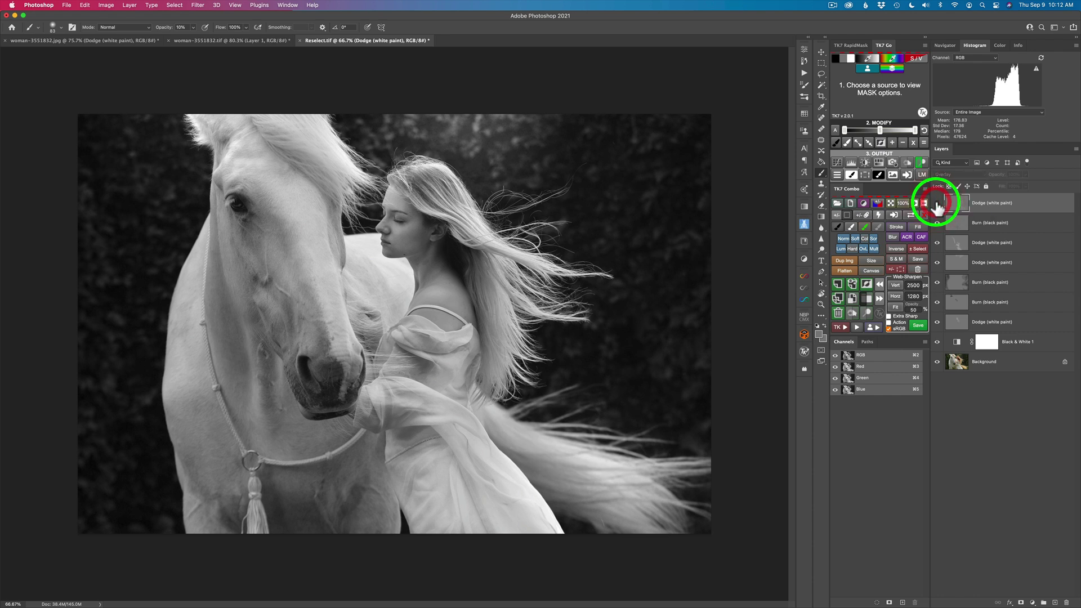
pyautogui.click(937, 204)
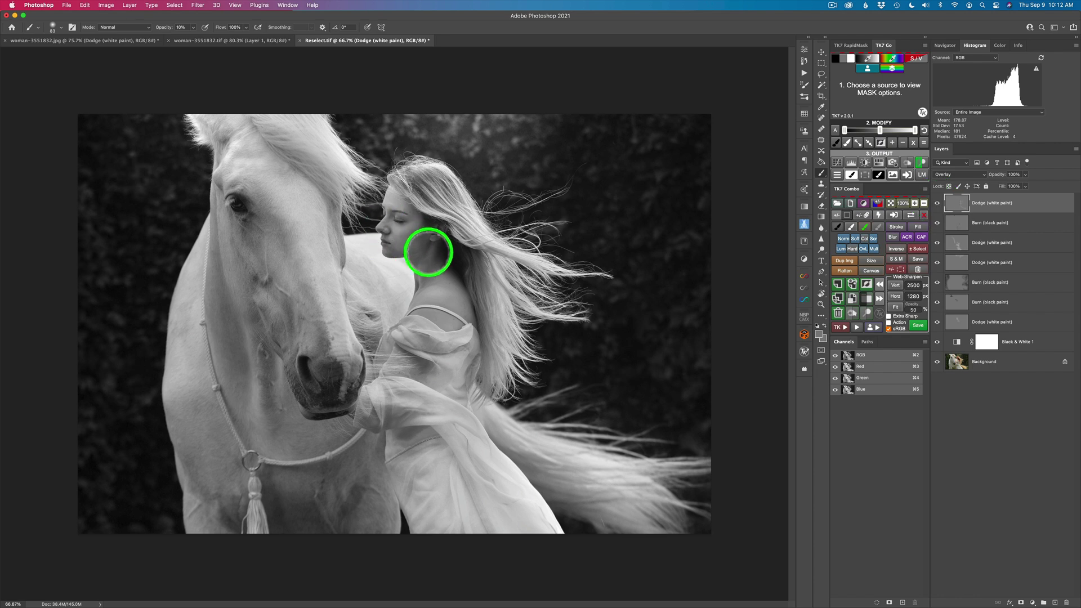
# - Paint more gray down the inner hair lengths beside the woman's back and recheck the dodge layer's effect
pyautogui.moveTo(494, 292)
pyautogui.mouseDown()
pyautogui.moveTo(482, 289)
pyautogui.moveTo(495, 289)
pyautogui.moveTo(490, 306)
pyautogui.moveTo(504, 315)
pyautogui.moveTo(500, 353)
pyautogui.moveTo(490, 263)
pyautogui.moveTo(504, 309)
pyautogui.moveTo(472, 348)
pyautogui.mouseUp()
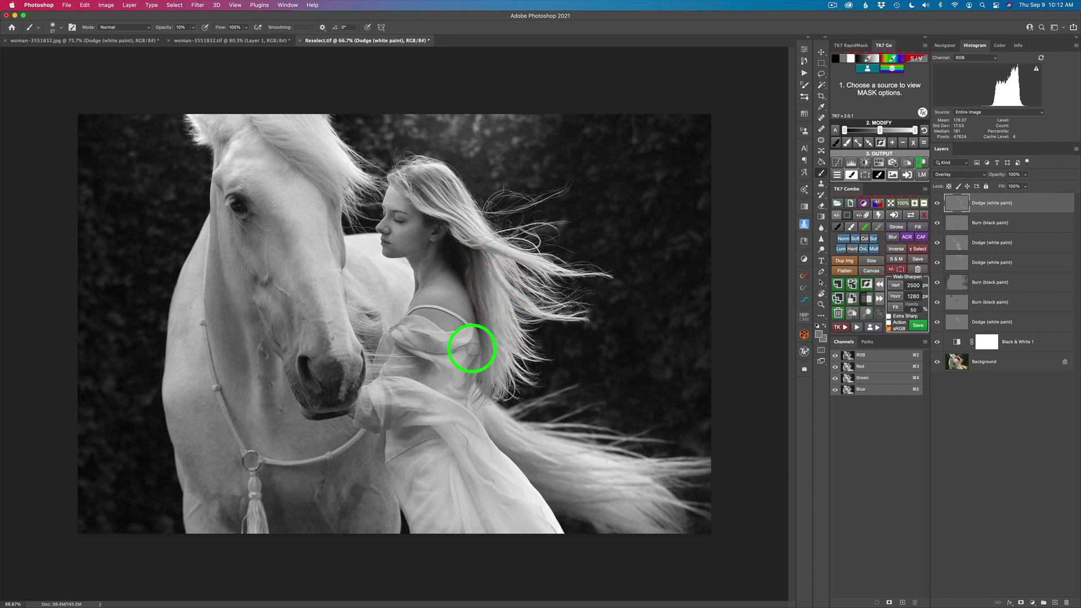
pyautogui.click(937, 203)
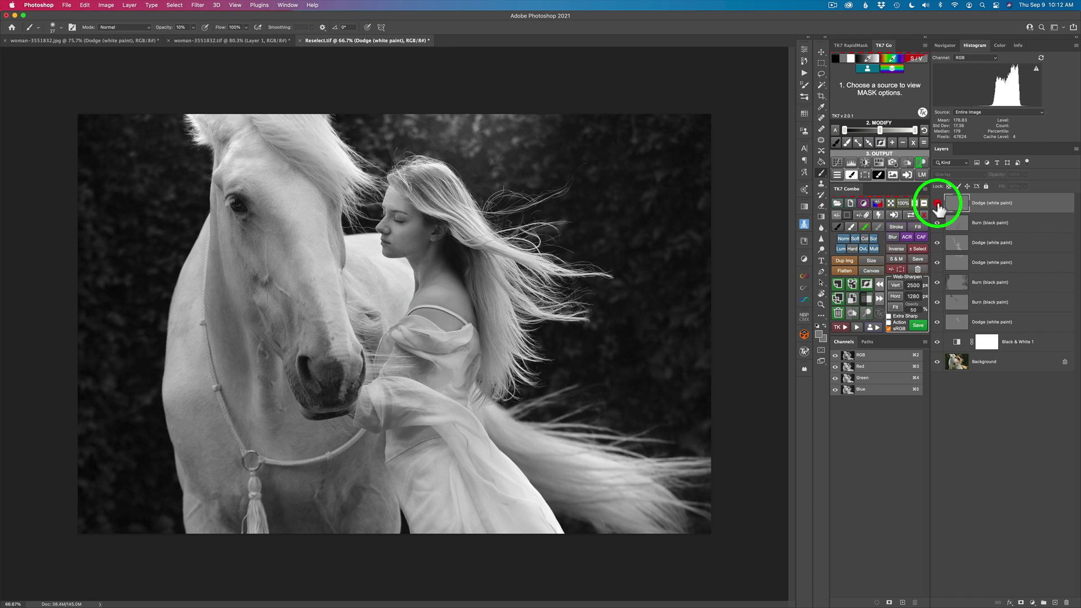
pyautogui.click(937, 203)
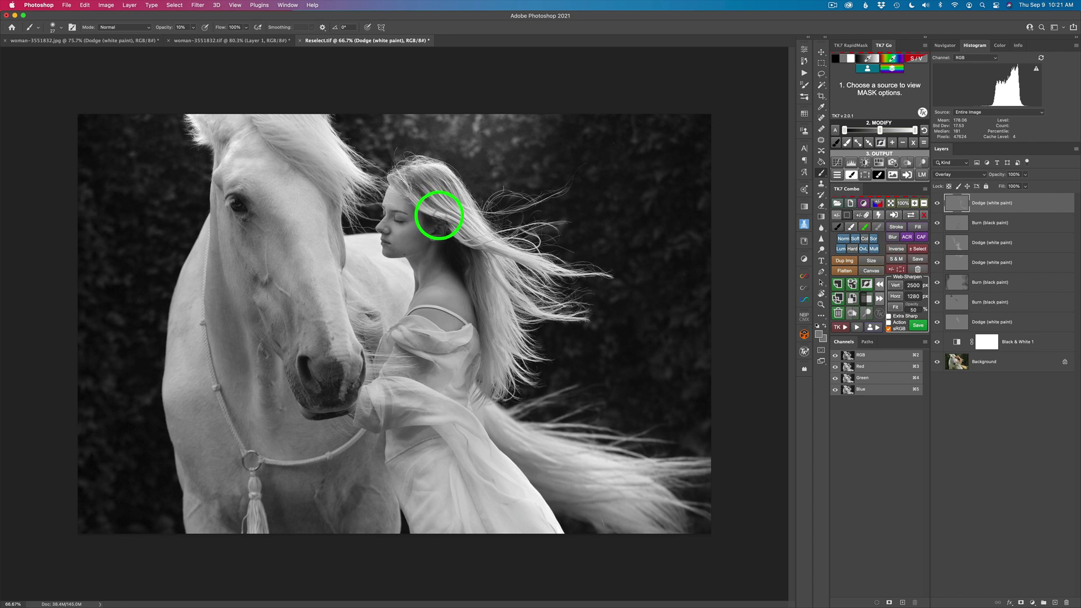
# - Lasso a loose selection around the woman's head and shoulders and add the horse's face and forelock to it
pyautogui.press('l')
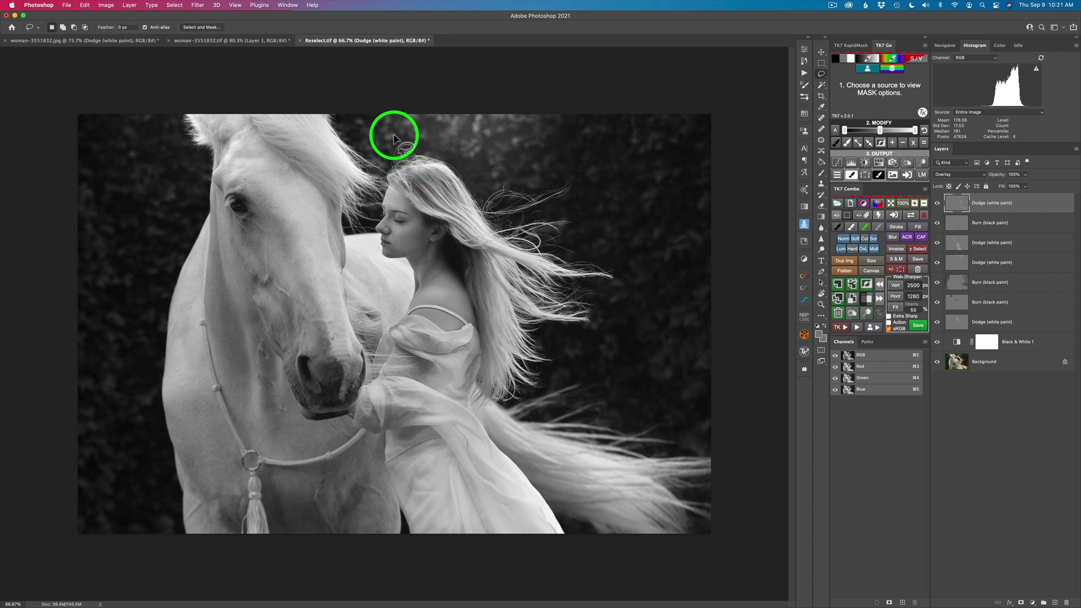
pyautogui.moveTo(392, 135)
pyautogui.mouseDown()
pyautogui.moveTo(372, 149)
pyautogui.moveTo(351, 207)
pyautogui.moveTo(378, 269)
pyautogui.moveTo(414, 292)
pyautogui.mouseUp()
pyautogui.moveTo(489, 306)
pyautogui.mouseDown()
pyautogui.moveTo(558, 276)
pyautogui.moveTo(513, 183)
pyautogui.moveTo(445, 133)
pyautogui.moveTo(387, 134)
pyautogui.mouseUp()
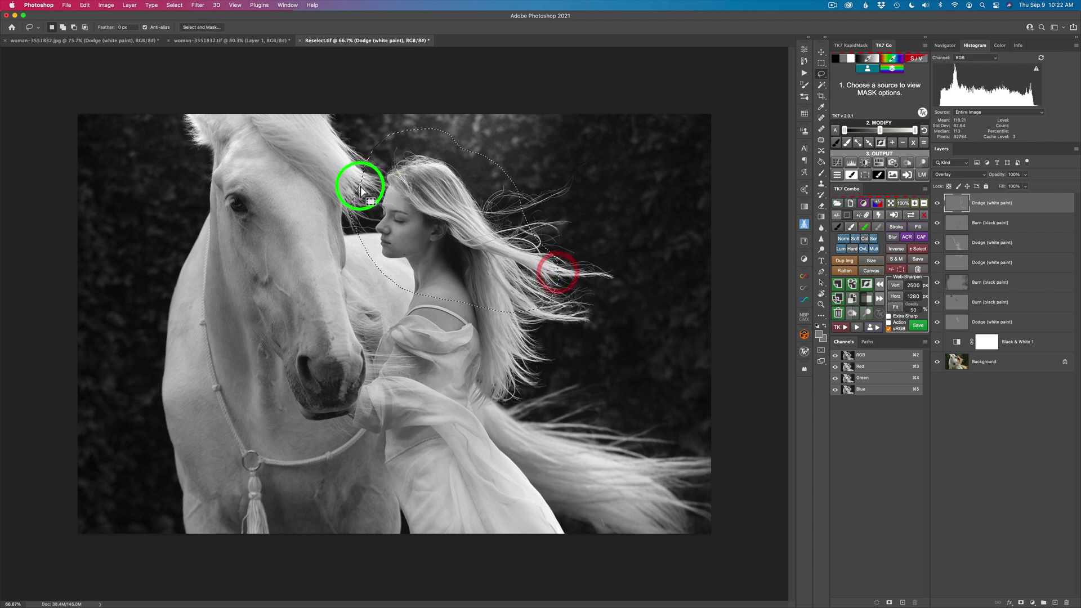
pyautogui.moveTo(236, 138)
pyautogui.mouseDown()
pyautogui.moveTo(226, 216)
pyautogui.moveTo(271, 341)
pyautogui.moveTo(295, 372)
pyautogui.moveTo(343, 381)
pyautogui.moveTo(362, 361)
pyautogui.moveTo(365, 325)
pyautogui.moveTo(356, 181)
pyautogui.moveTo(345, 150)
pyautogui.moveTo(280, 120)
pyautogui.mouseUp()
pyautogui.moveTo(231, 149); pyautogui.dragTo(232, 150)
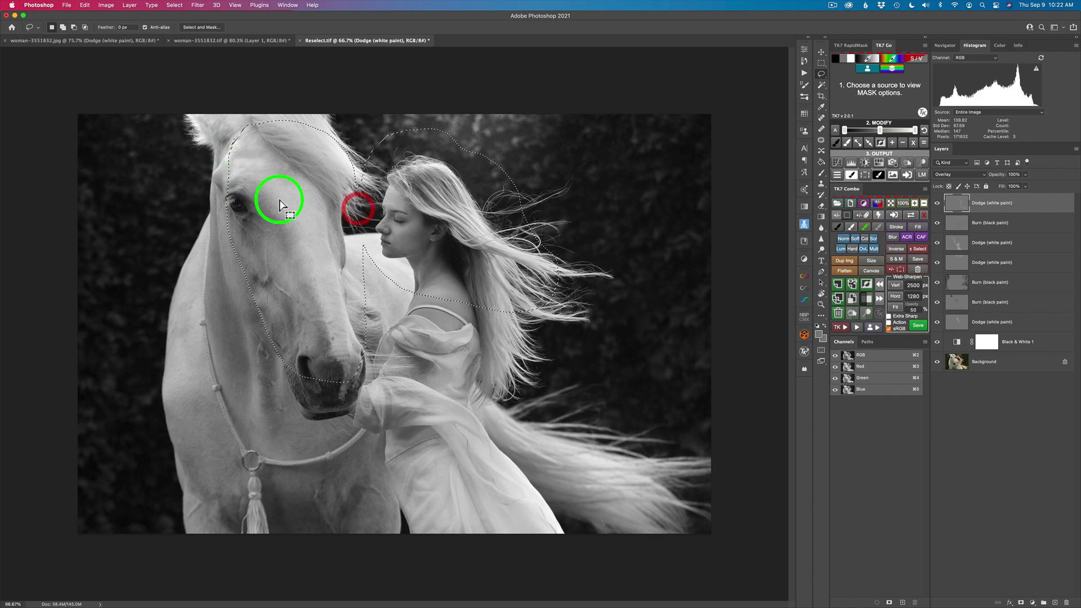
# - Create a Spotlight layer from the selection with a 299.2-pixel Gaussian Blur and compare the image with it off and on
pyautogui.click(845, 327)
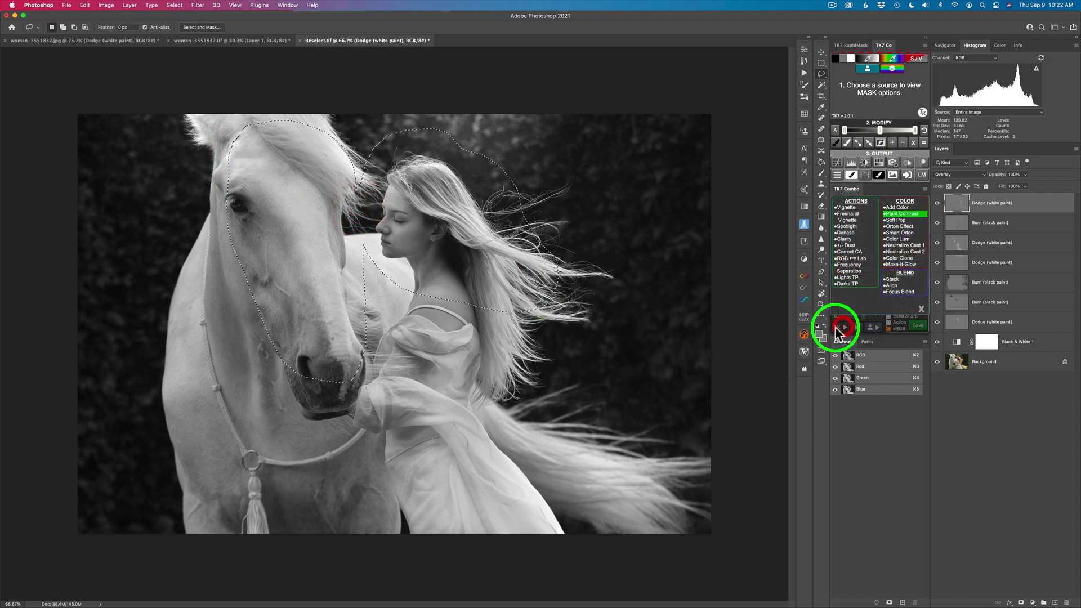
pyautogui.click(848, 226)
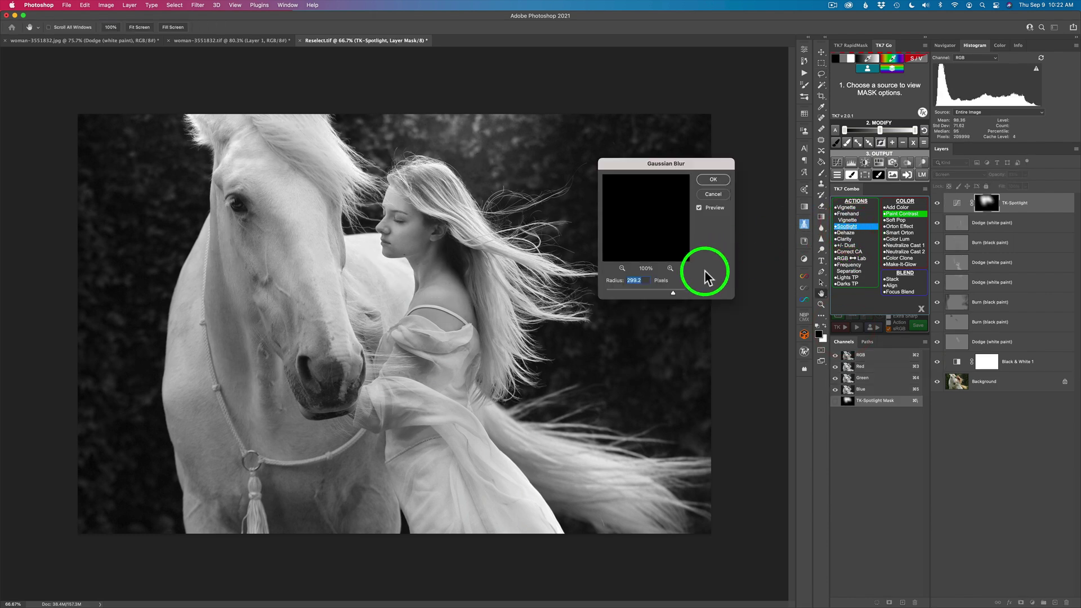
pyautogui.click(713, 180)
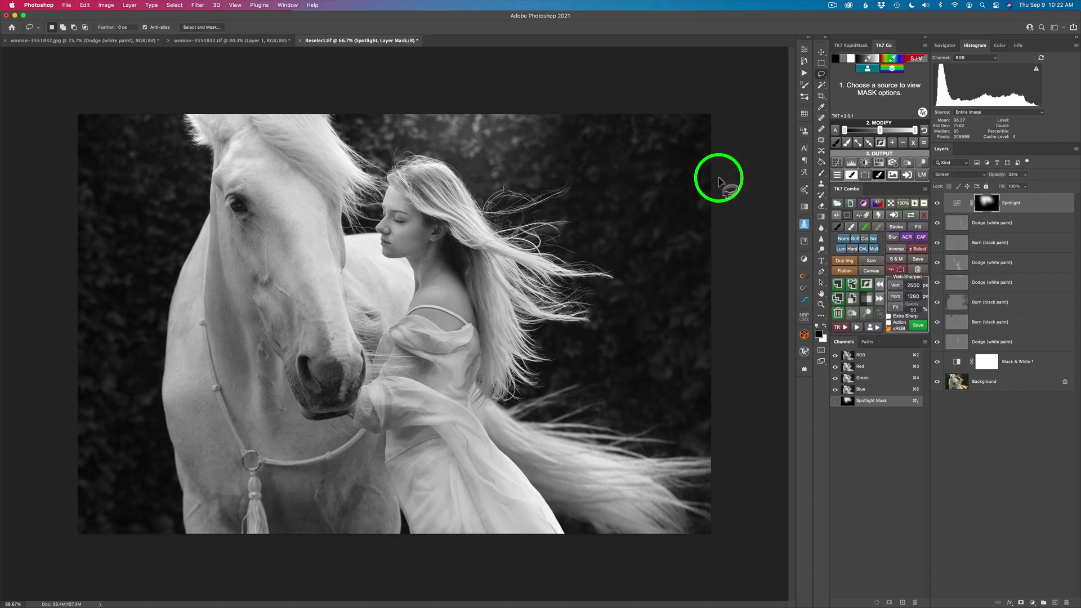
pyautogui.click(937, 203)
pyautogui.click(937, 203)
pyautogui.click(937, 204)
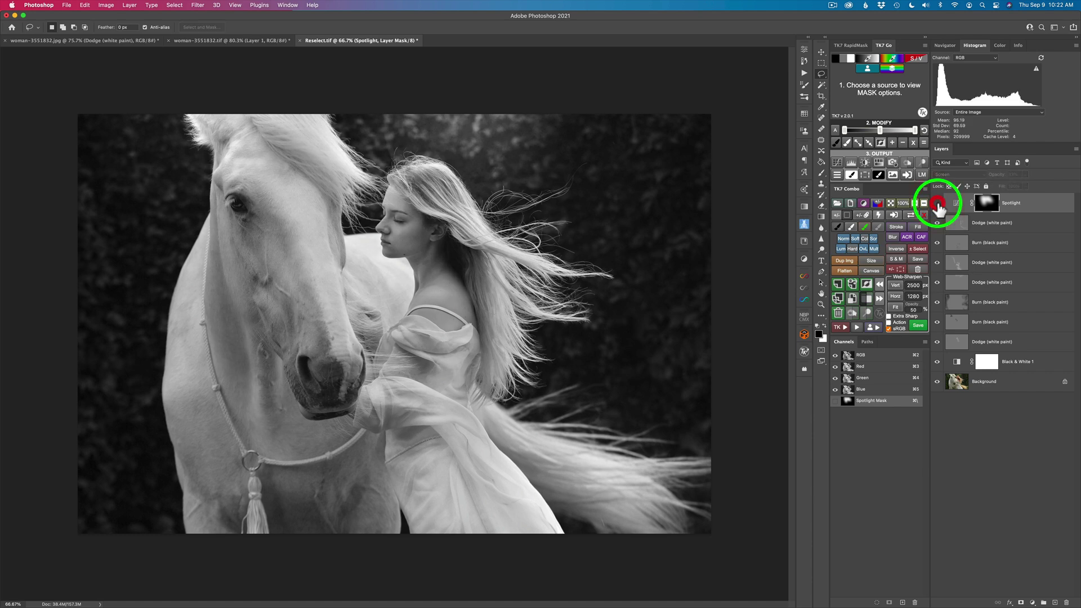
pyautogui.click(937, 204)
pyautogui.click(938, 203)
pyautogui.click(937, 203)
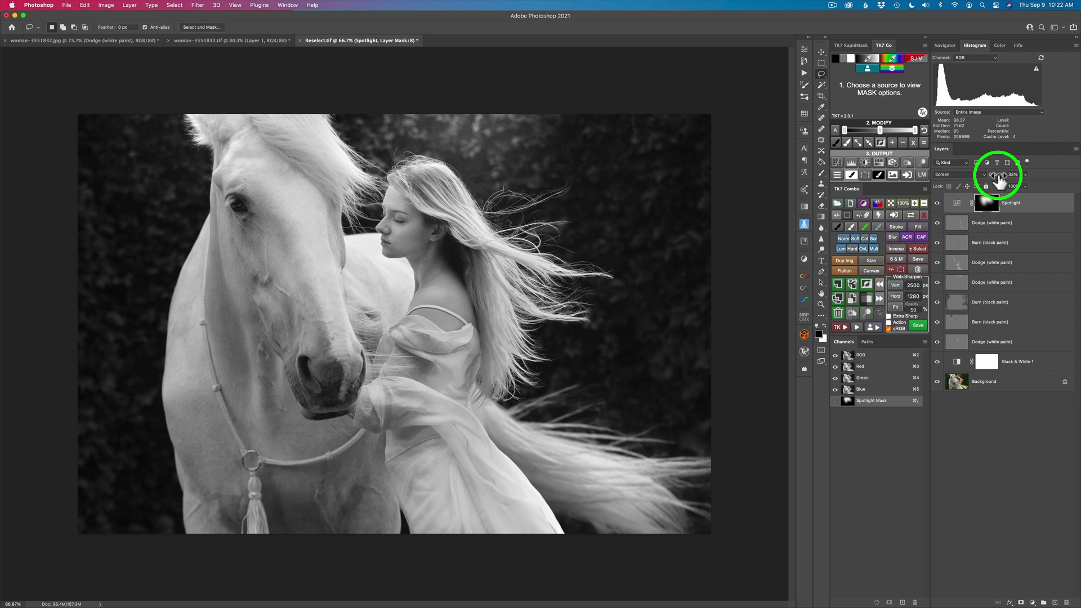
# - Lower the Spotlight layer's opacity to 24% and compare the image with the layer off and on
pyautogui.moveTo(998, 180); pyautogui.dragTo(1000, 181)
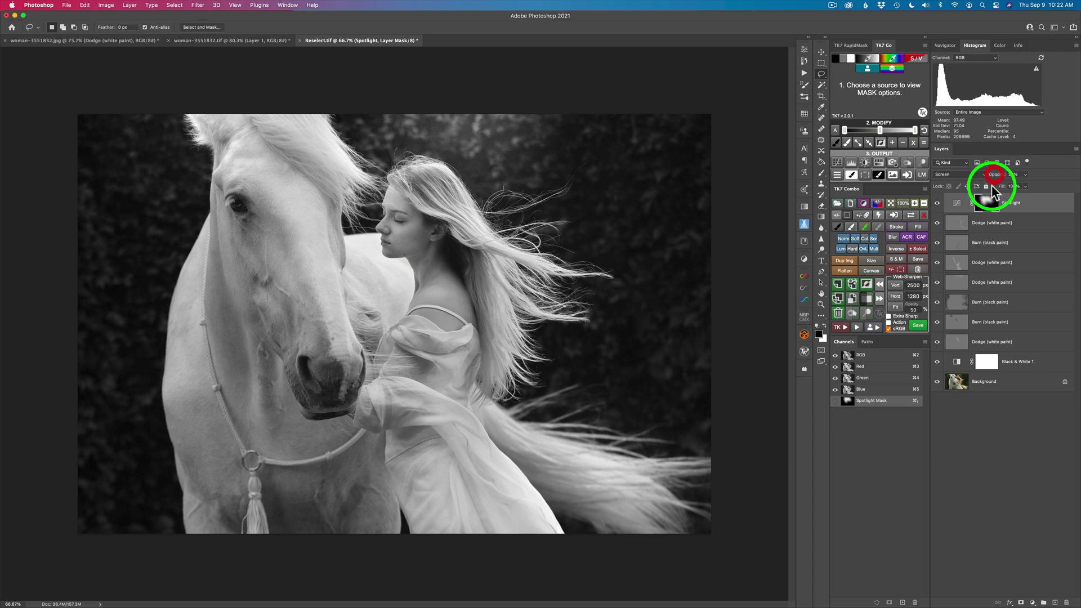
pyautogui.click(938, 203)
pyautogui.click(938, 204)
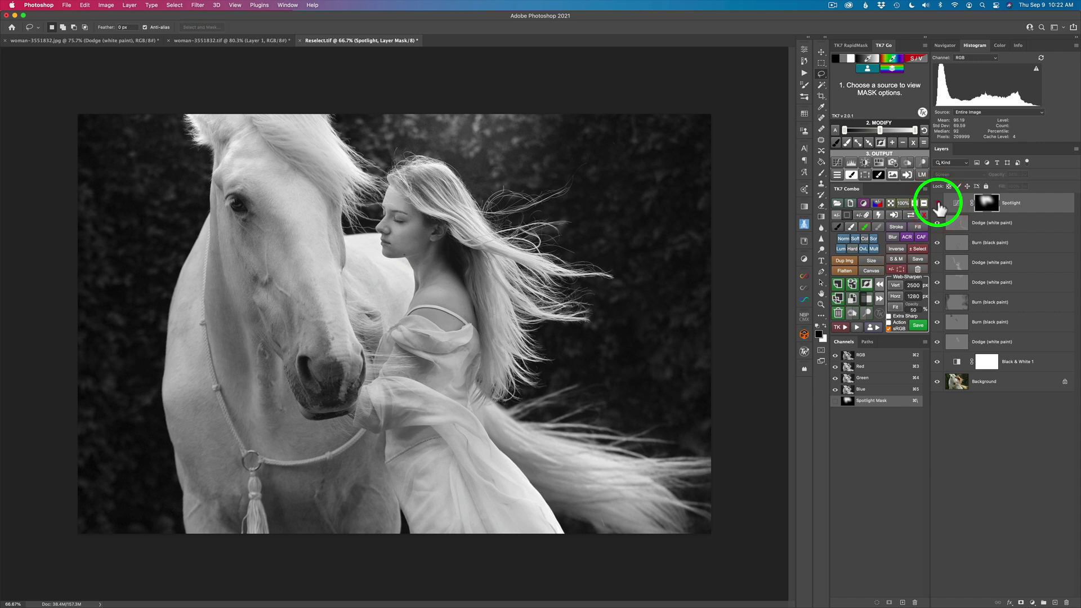
pyautogui.click(938, 204)
pyautogui.click(937, 203)
pyautogui.click(937, 204)
pyautogui.click(938, 204)
# - Reduce the spotlight over the horse's forelock with a 20% opacity black brush on the Spotlight mask, comparing the layer off and on
pyautogui.click(991, 203)
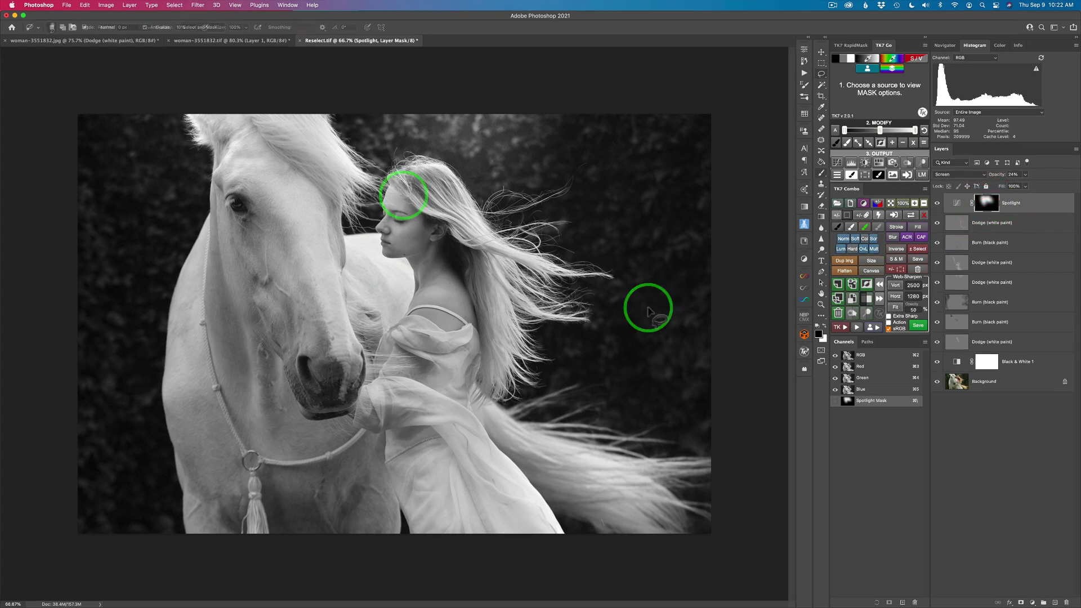
pyautogui.press('b')
pyautogui.moveTo(295, 143); pyautogui.dragTo(338, 131)
pyautogui.press('2')
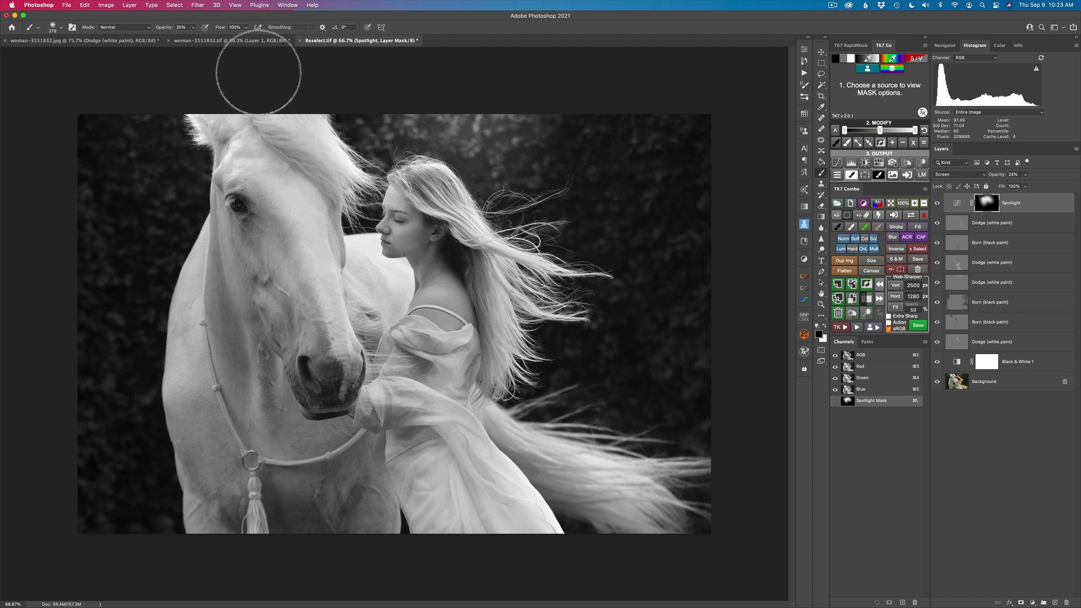
pyautogui.click(937, 204)
pyautogui.click(938, 204)
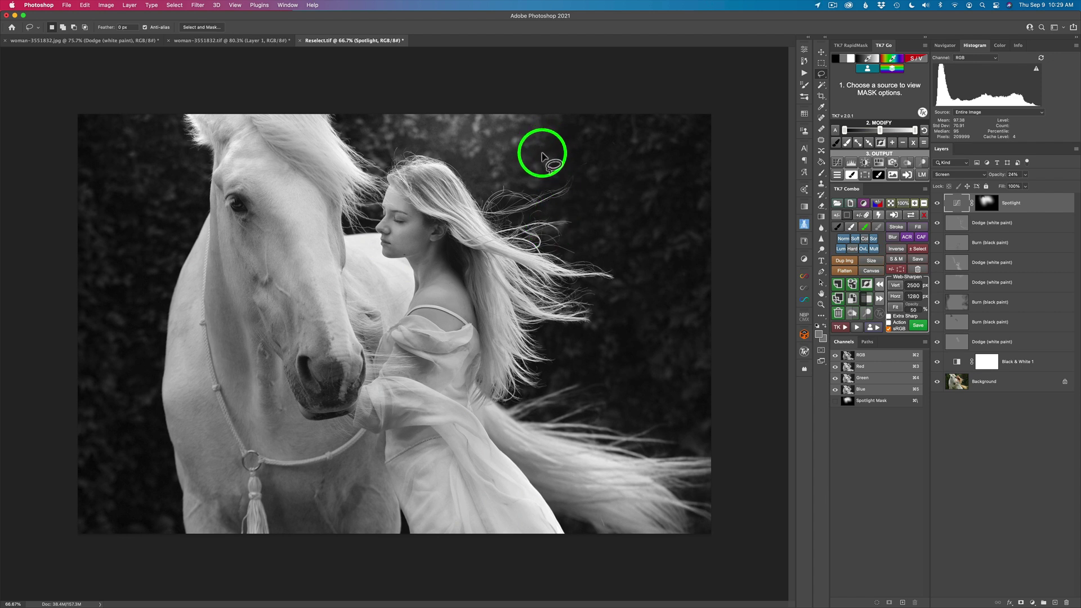
# - Try a Freehand Vignette from a loose lasso selection around the horse and woman, compare it off and on, and delete its layer
pyautogui.moveTo(134, 150)
pyautogui.mouseDown()
pyautogui.moveTo(246, 134)
pyautogui.moveTo(582, 130)
pyautogui.moveTo(643, 147)
pyautogui.moveTo(681, 194)
pyautogui.moveTo(692, 288)
pyautogui.moveTo(668, 458)
pyautogui.moveTo(568, 494)
pyautogui.moveTo(482, 498)
pyautogui.moveTo(346, 502)
pyautogui.moveTo(141, 479)
pyautogui.moveTo(101, 429)
pyautogui.moveTo(95, 294)
pyautogui.moveTo(138, 148)
pyautogui.mouseUp()
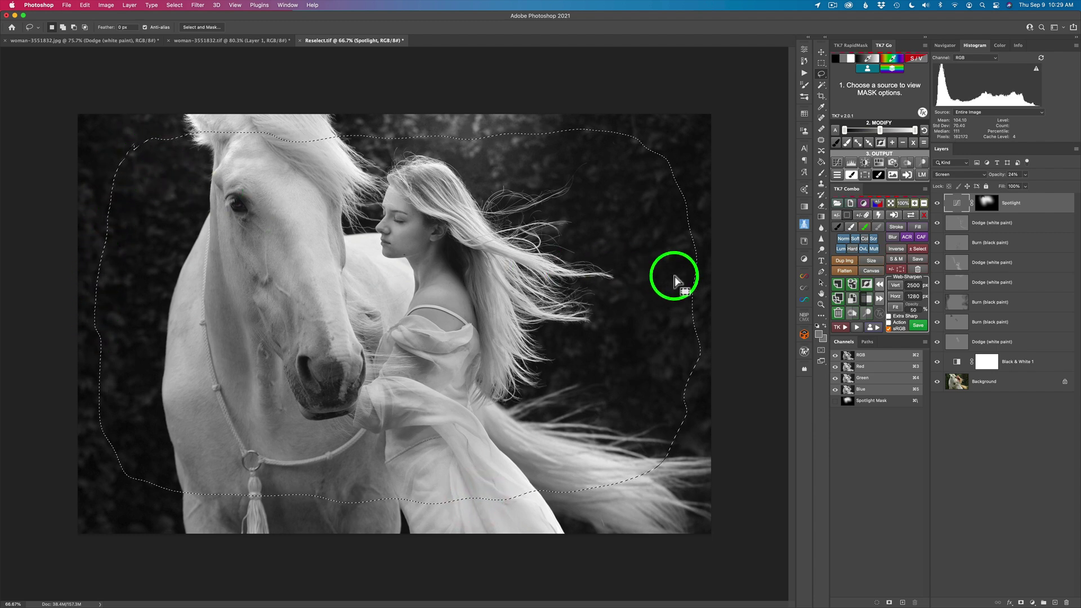
pyautogui.click(843, 329)
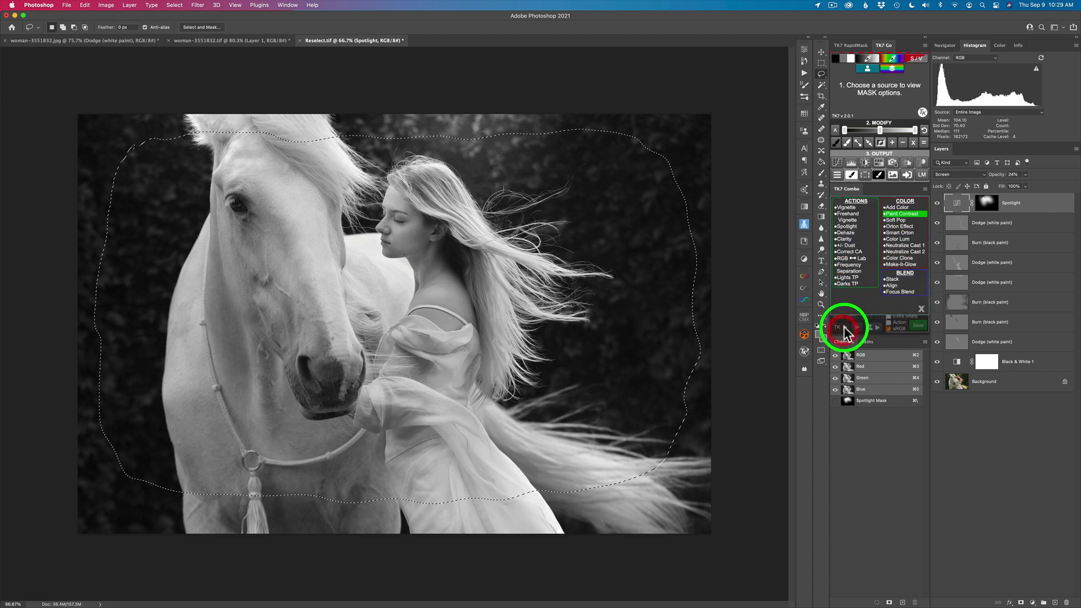
pyautogui.click(847, 217)
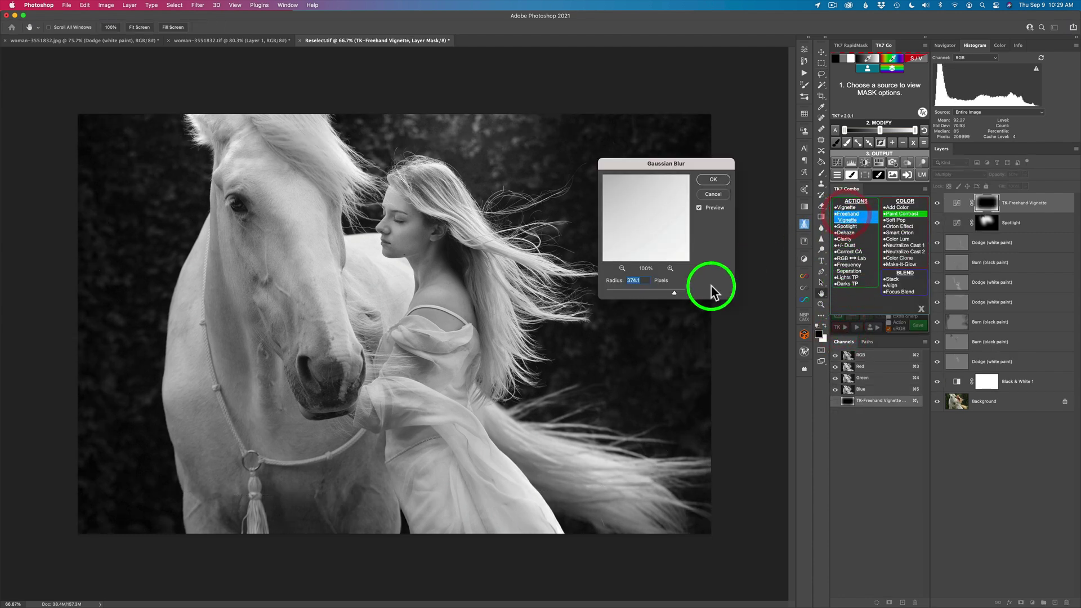
pyautogui.click(713, 179)
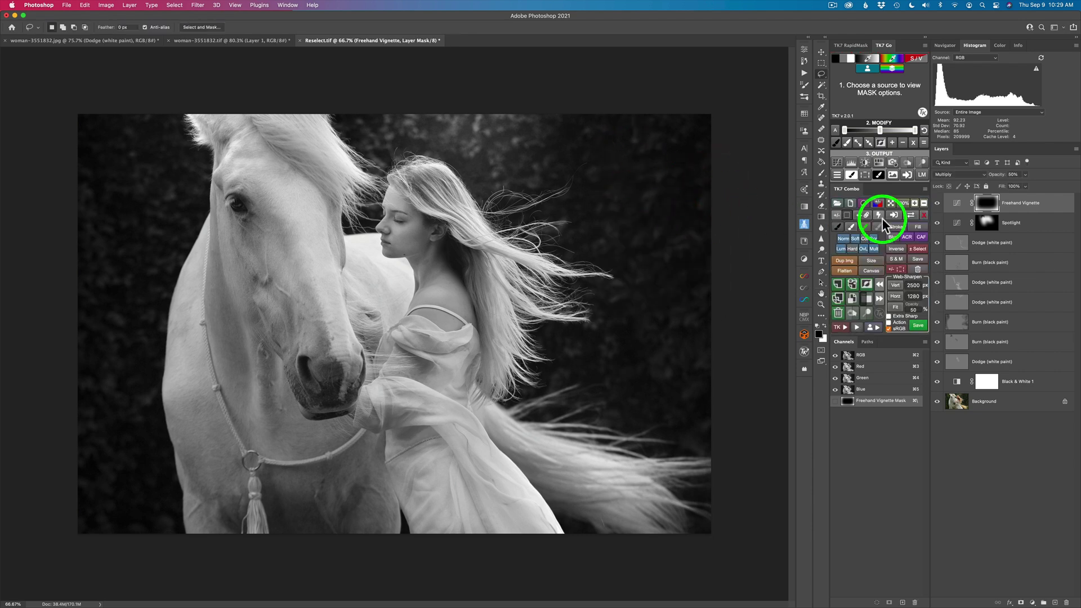
pyautogui.click(939, 204)
pyautogui.click(938, 204)
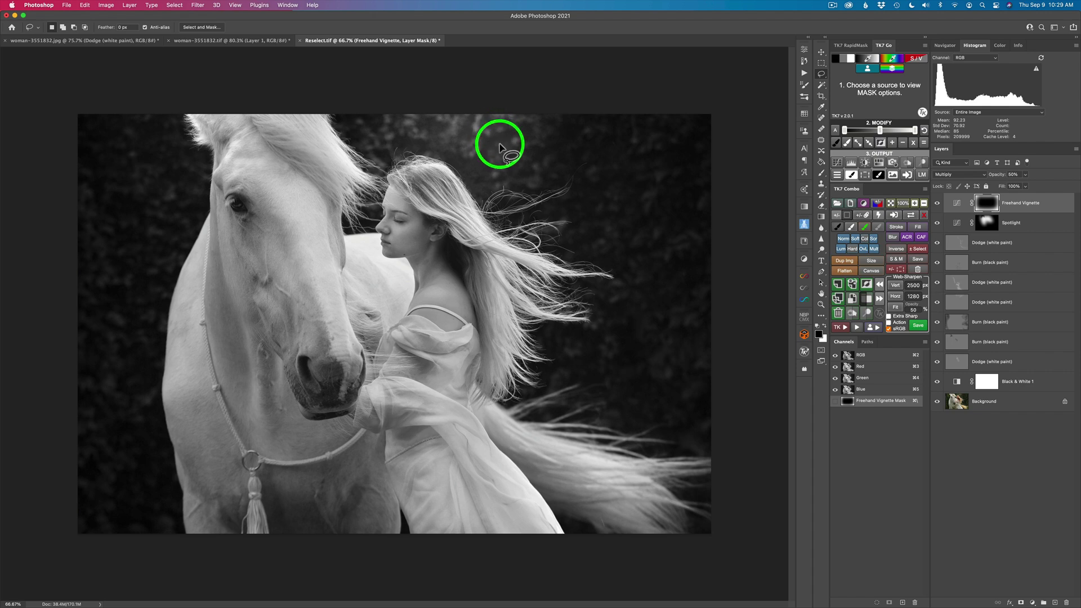
pyautogui.moveTo(960, 207)
pyautogui.mouseDown()
pyautogui.moveTo(954, 241)
pyautogui.moveTo(1038, 580)
pyautogui.moveTo(1066, 602)
pyautogui.mouseUp()
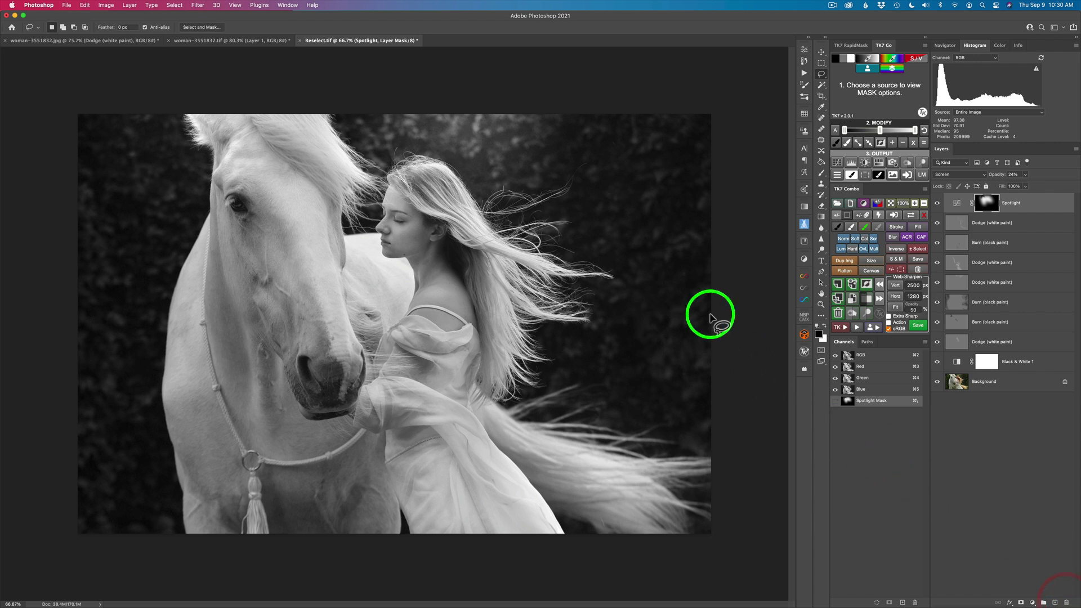
# - Lasso the border area around the image edges and create a Freehand Vignette layer with the suggested Gaussian Blur
pyautogui.moveTo(544, 107)
pyautogui.mouseDown()
pyautogui.moveTo(619, 134)
pyautogui.moveTo(648, 158)
pyautogui.moveTo(671, 200)
pyautogui.moveTo(684, 318)
pyautogui.moveTo(678, 450)
pyautogui.moveTo(651, 493)
pyautogui.moveTo(610, 508)
pyautogui.moveTo(277, 521)
pyautogui.moveTo(148, 515)
pyautogui.moveTo(105, 492)
pyautogui.moveTo(88, 322)
pyautogui.moveTo(99, 169)
pyautogui.moveTo(136, 132)
pyautogui.moveTo(199, 108)
pyautogui.moveTo(117, 87)
pyautogui.moveTo(66, 102)
pyautogui.moveTo(47, 160)
pyautogui.moveTo(40, 397)
pyautogui.moveTo(52, 498)
pyautogui.moveTo(74, 542)
pyautogui.moveTo(148, 567)
pyautogui.moveTo(613, 599)
pyautogui.moveTo(696, 579)
pyautogui.moveTo(738, 544)
pyautogui.moveTo(764, 317)
pyautogui.moveTo(747, 115)
pyautogui.moveTo(671, 90)
pyautogui.moveTo(536, 89)
pyautogui.mouseUp()
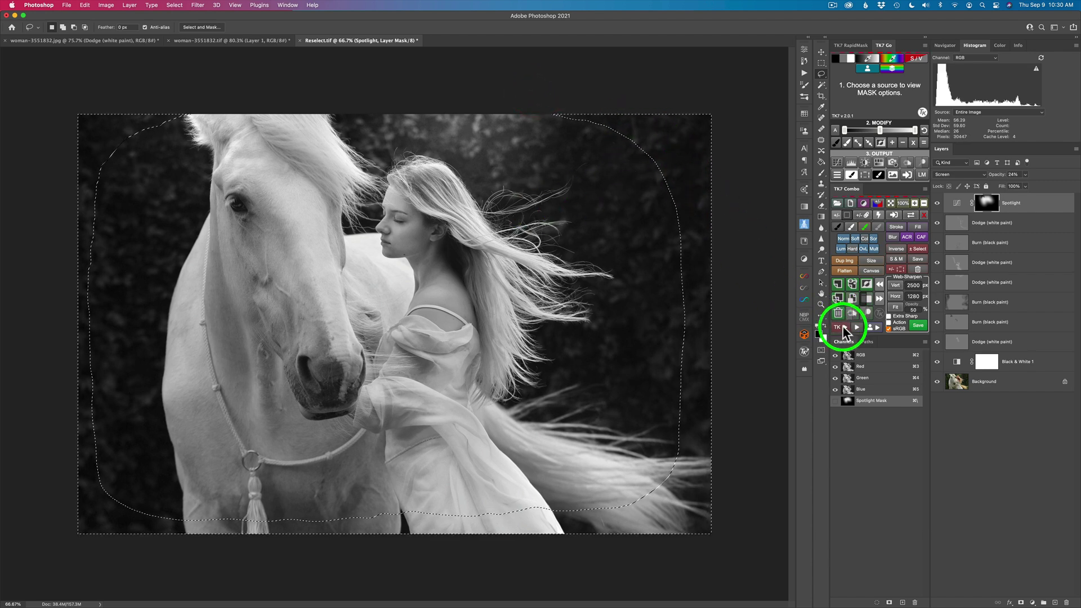
pyautogui.click(845, 325)
pyautogui.click(847, 215)
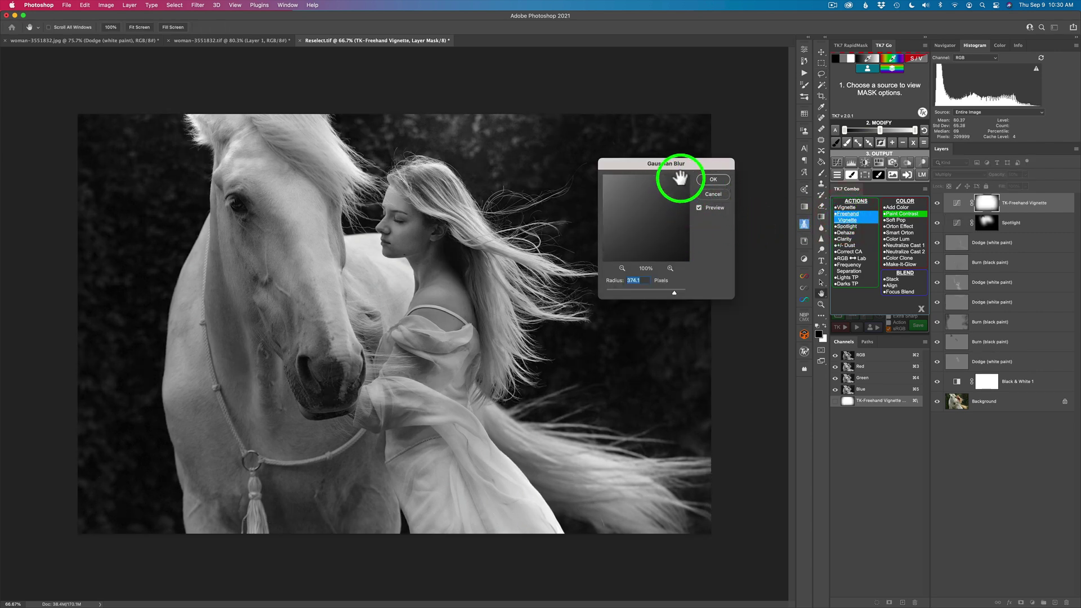
pyautogui.click(712, 183)
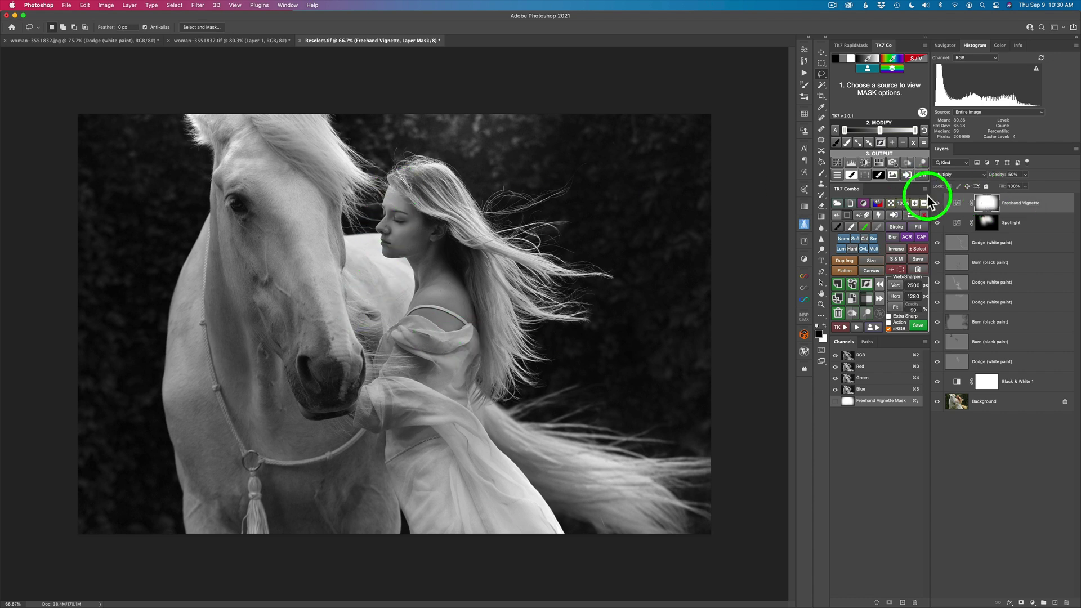
# - Invert the Freehand Vignette mask and compare the image with the vignette off and on
pyautogui.click(987, 204)
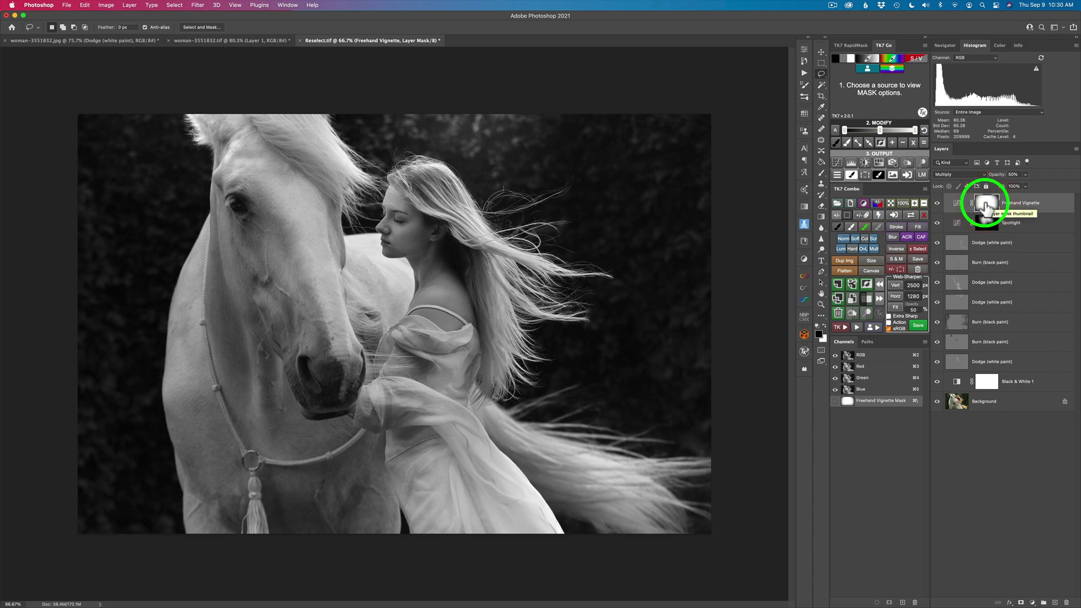
pyautogui.press('super+i')
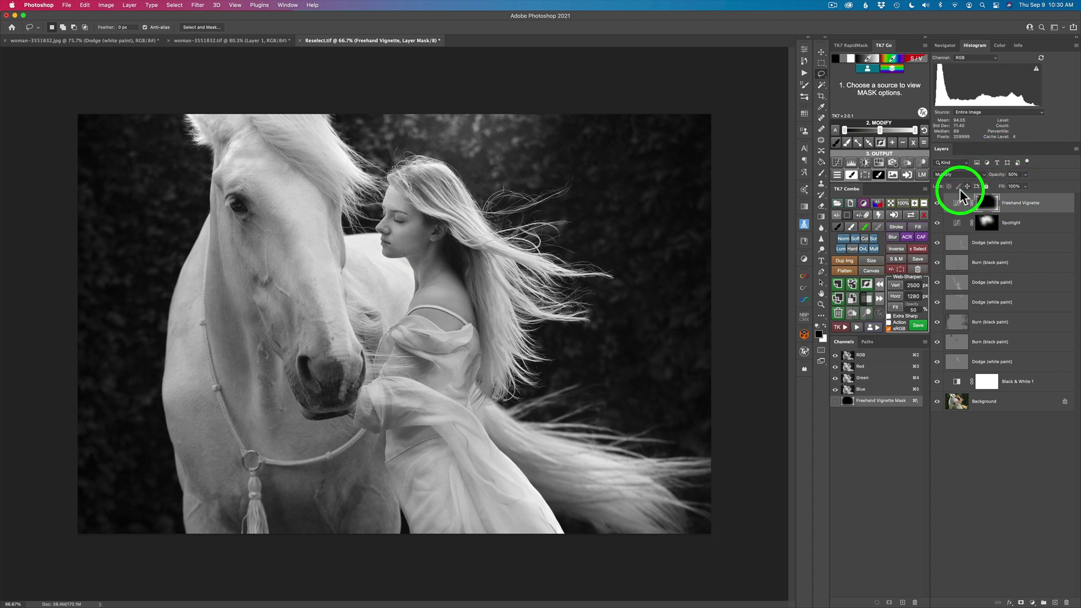
pyautogui.click(937, 203)
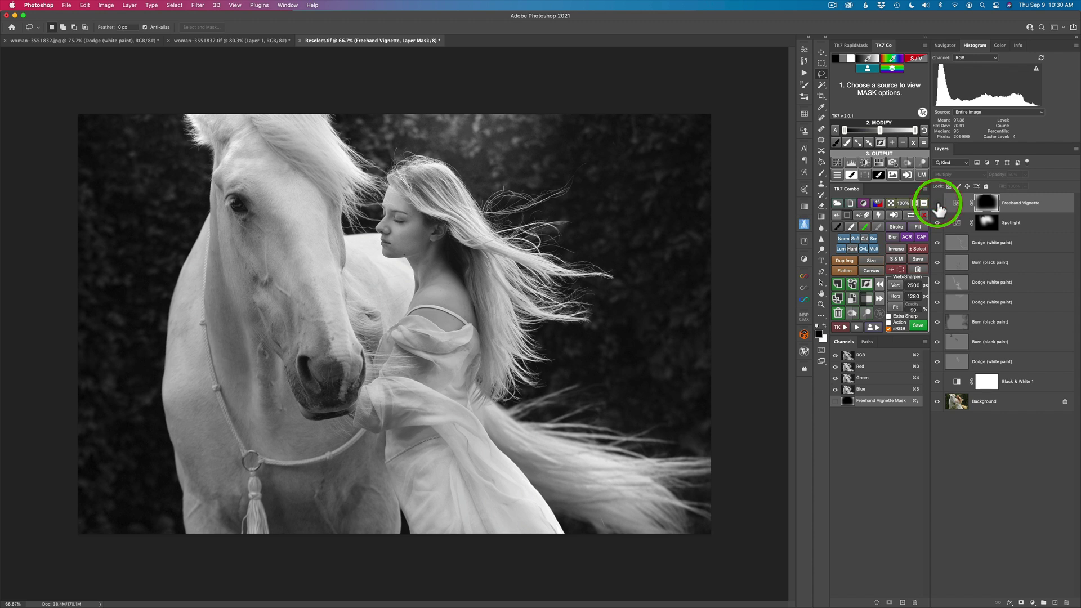
pyautogui.click(938, 204)
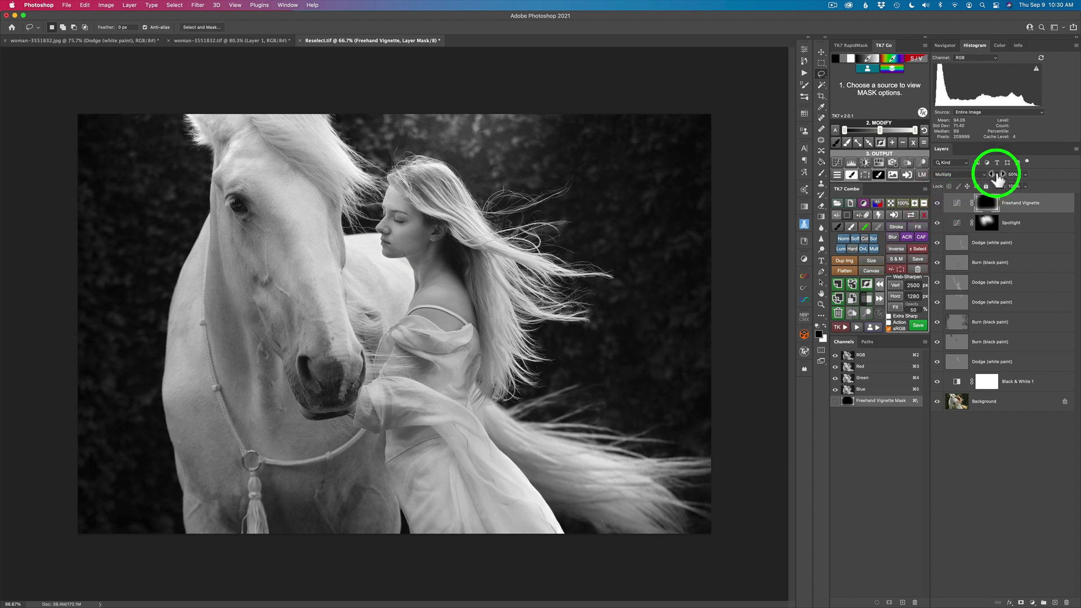
# - Lower the Freehand Vignette layer's opacity to 23%, comparing the vignette off and on while adjusting it
pyautogui.moveTo(995, 179); pyautogui.dragTo(984, 179)
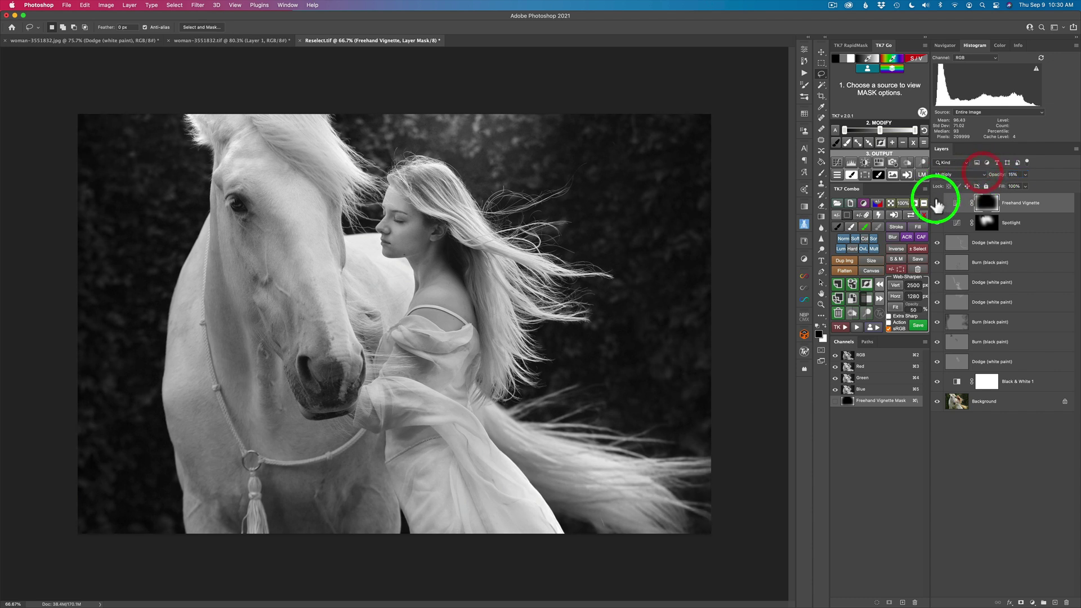
pyautogui.click(938, 204)
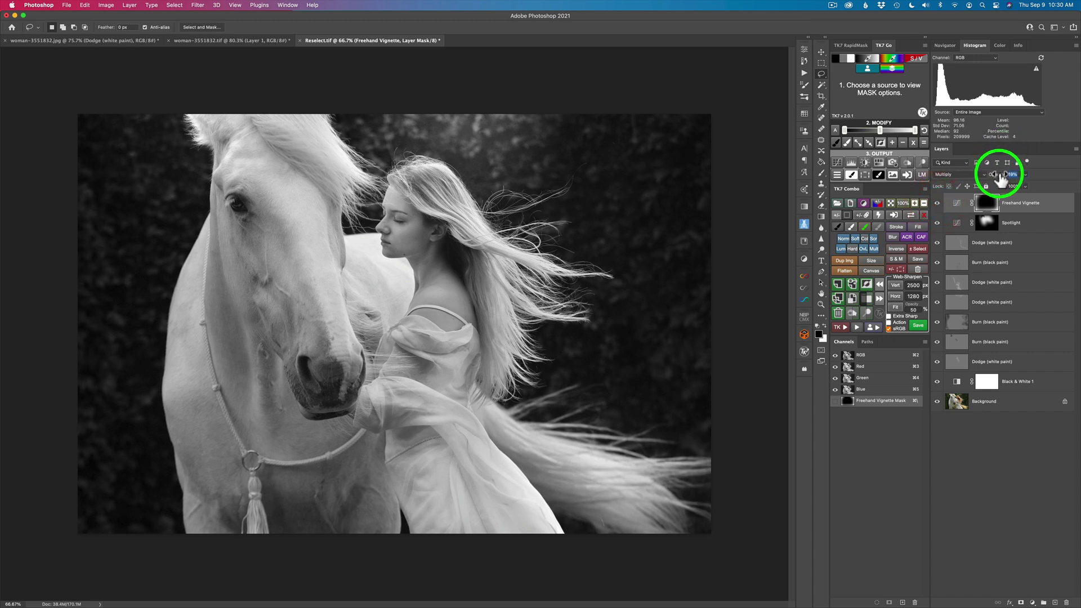
pyautogui.click(937, 204)
pyautogui.click(937, 204)
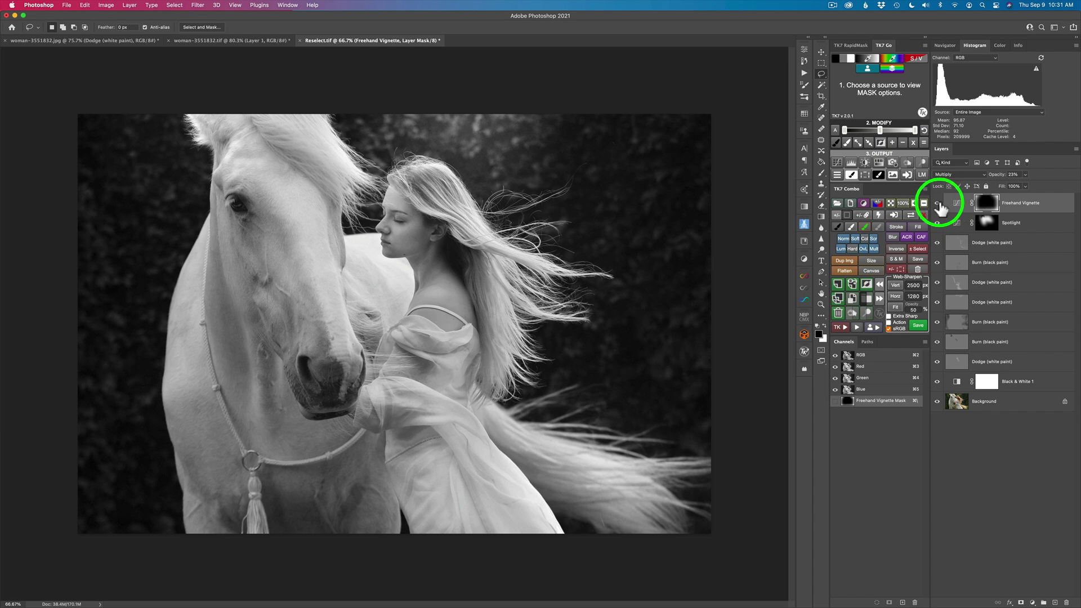
# - Compare the plain black and white conversion with the finished edit by hiding and restoring all layers above Black & White 1
pyautogui.moveTo(938, 202); pyautogui.dragTo(937, 220)
pyautogui.click(936, 362)
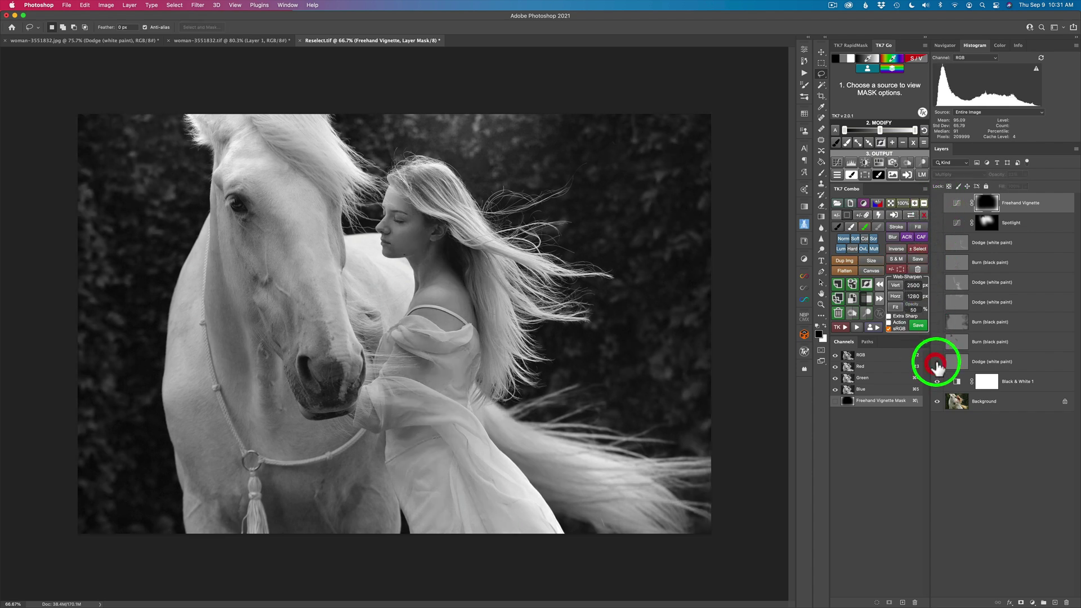
pyautogui.moveTo(937, 203); pyautogui.dragTo(937, 357)
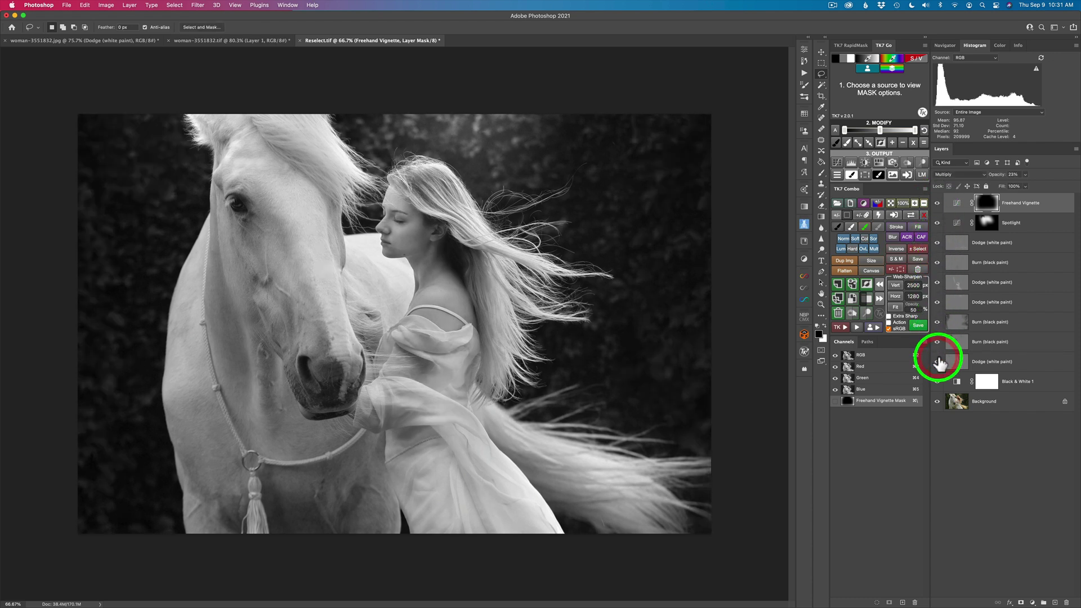